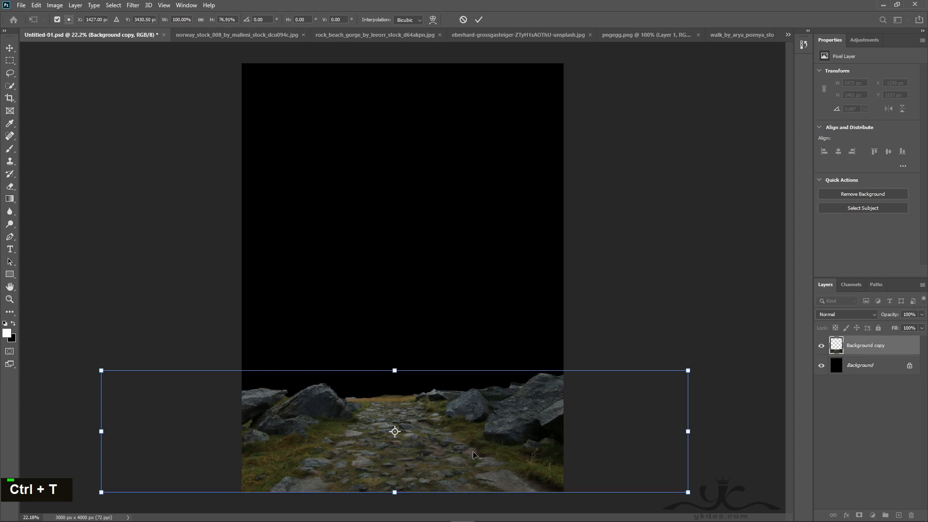
# Add a layer mask to the stone path layer and hide the yellow grass at its far end using a 400 px black brush at 43% flow.
pyautogui.press('Return')
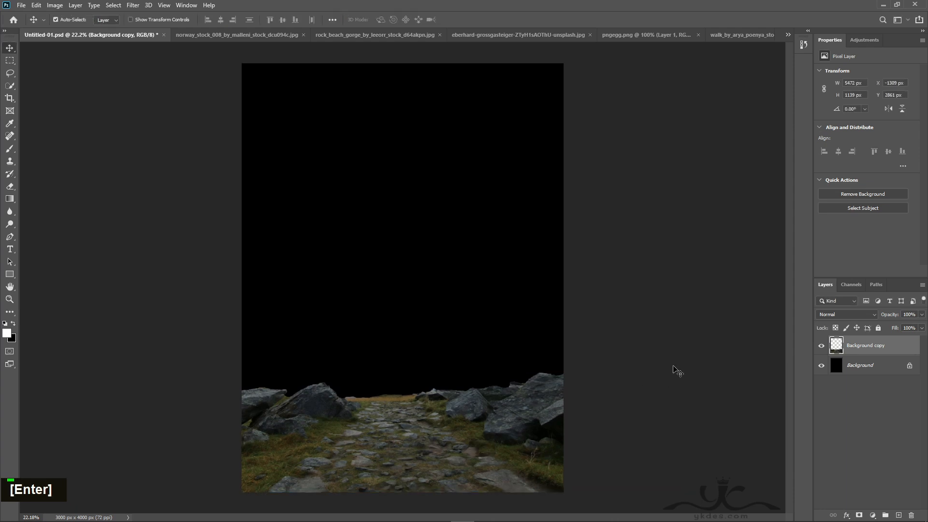
pyautogui.click(859, 515)
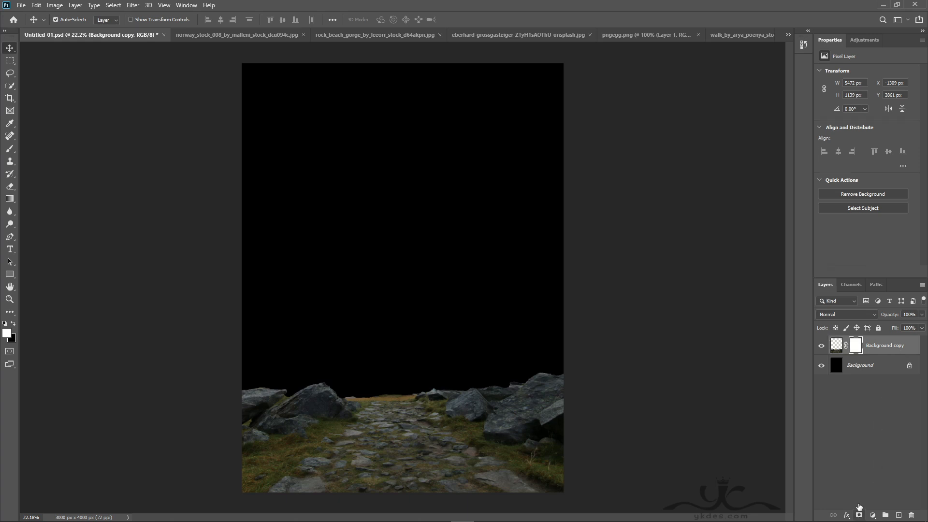
pyautogui.press('b')
pyautogui.press('x')
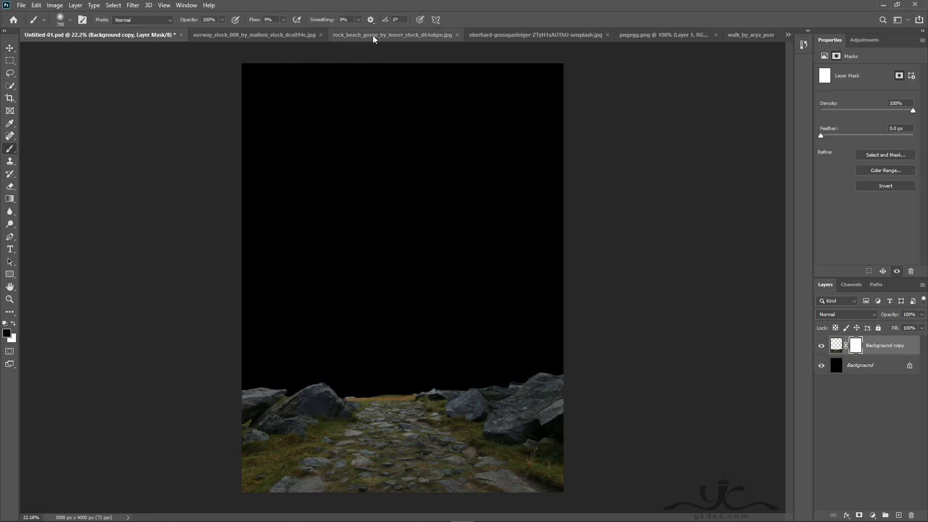
pyautogui.click(283, 19)
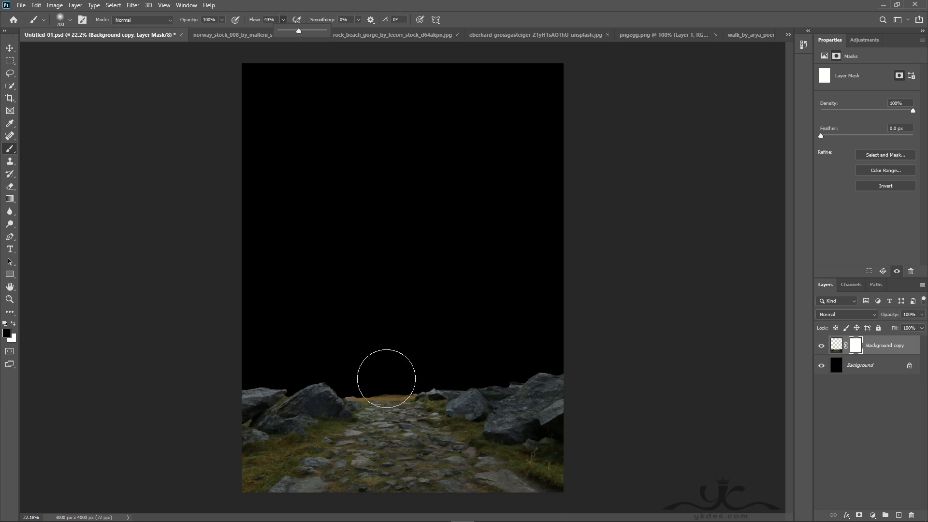
pyautogui.press('[')
pyautogui.press('[')
pyautogui.press('[')
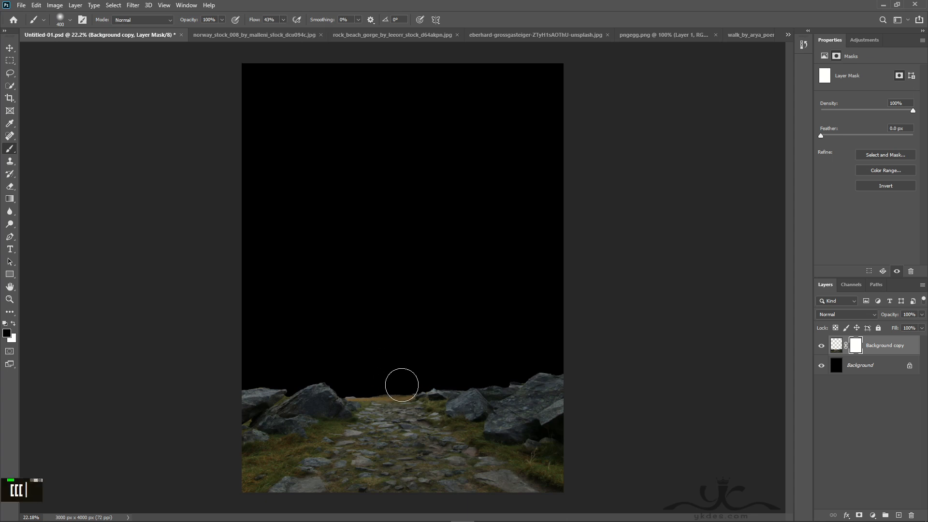
pyautogui.doubleClick(392, 383)
pyautogui.moveTo(392, 383)
pyautogui.mouseDown()
pyautogui.moveTo(360, 385)
pyautogui.moveTo(407, 382)
pyautogui.moveTo(358, 385)
pyautogui.moveTo(409, 380)
pyautogui.moveTo(355, 385)
pyautogui.moveTo(408, 381)
pyautogui.moveTo(359, 387)
pyautogui.moveTo(404, 383)
pyautogui.mouseUp()
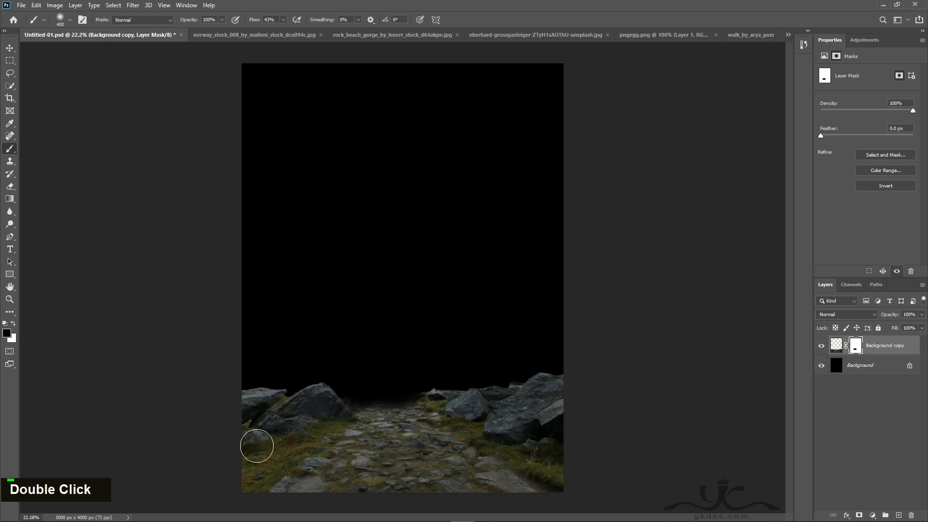
pyautogui.click(10, 48)
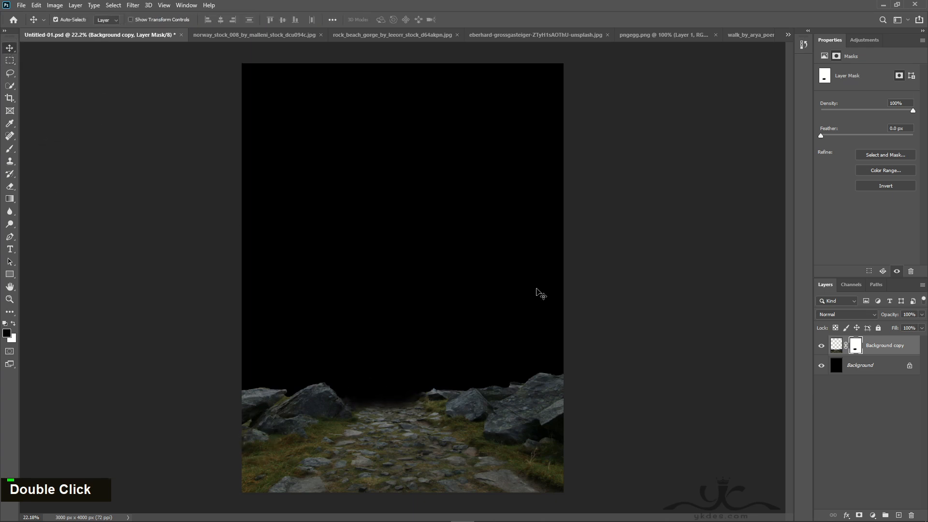
# Create a layer directly above the Background and stamp white fog across the sky once with a 4000 px fog brush at 100% flow.
pyautogui.click(870, 365)
pyautogui.click(901, 513)
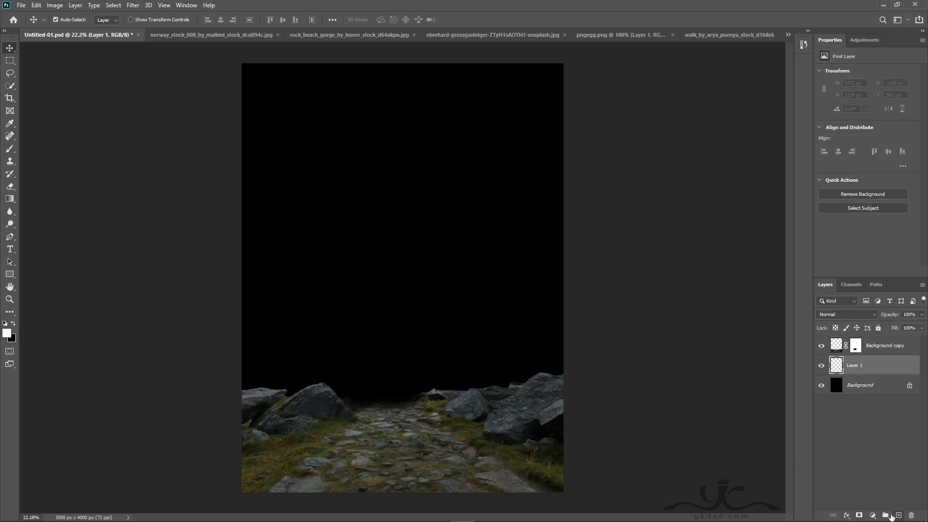
pyautogui.click(10, 148)
pyautogui.click(62, 20)
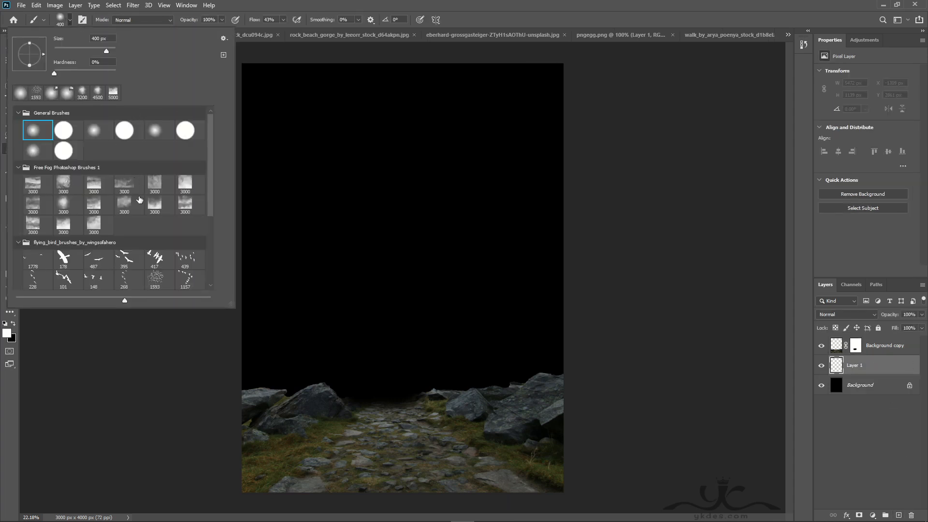
pyautogui.doubleClick(64, 203)
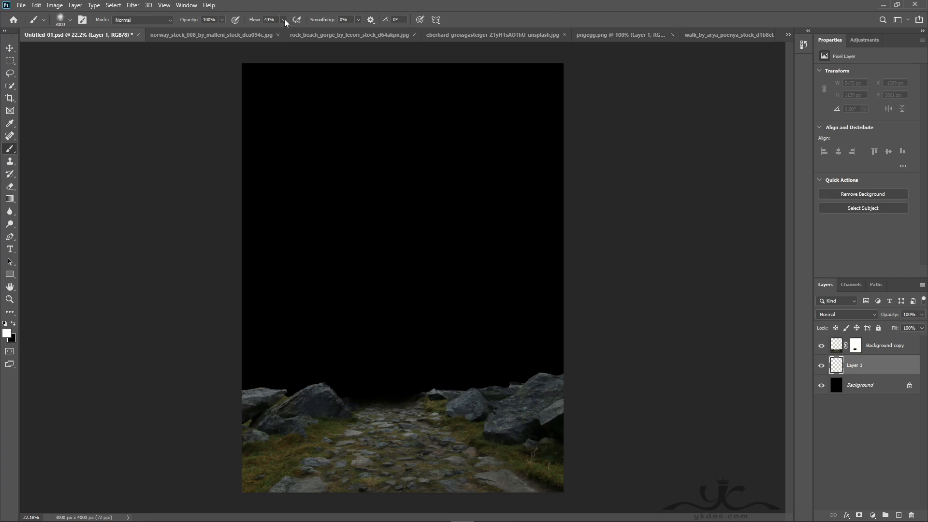
pyautogui.click(284, 20)
pyautogui.moveTo(284, 31); pyautogui.dragTo(344, 33)
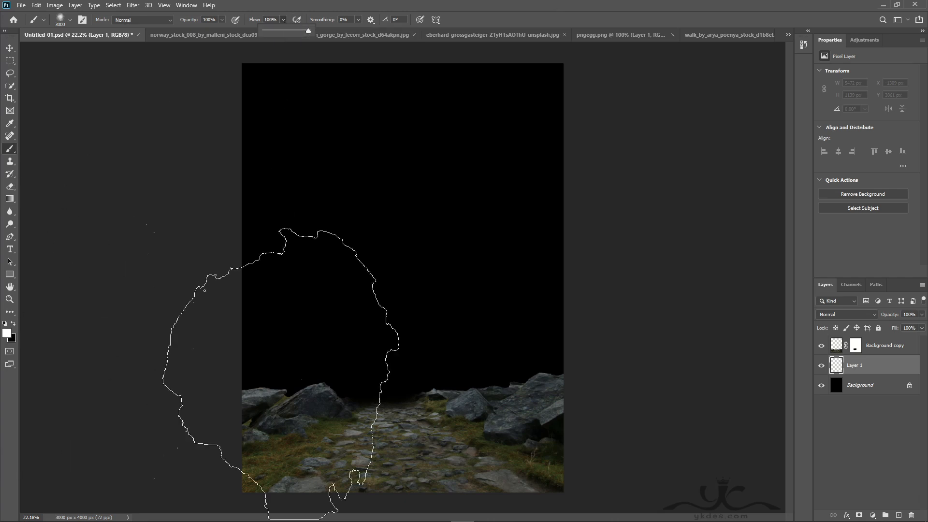
pyautogui.press(']')
pyautogui.press(']')
pyautogui.press(']')
pyautogui.press(']')
pyautogui.press(']')
pyautogui.press(']')
pyautogui.press(']')
pyautogui.press(']')
pyautogui.press(']')
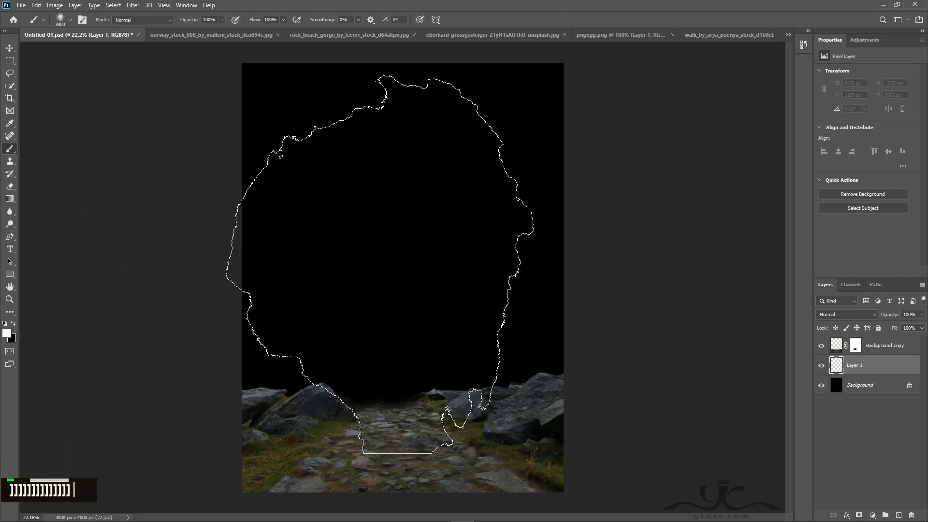
pyautogui.press(']')
pyautogui.click(380, 264)
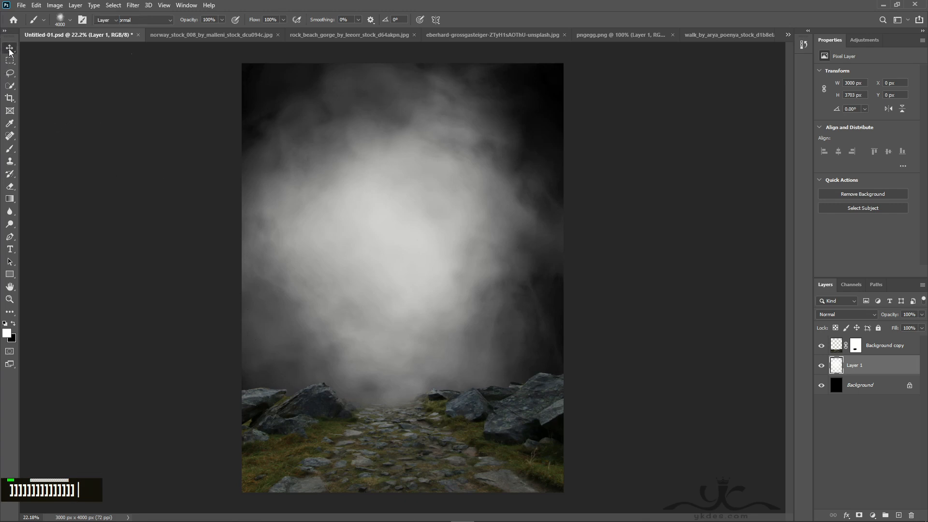
# Bring the eberhard-grossgasteiger cloudy sky photo into Untitled-01.psd and place its layer directly below the fog layer.
pyautogui.click(9, 48)
pyautogui.click(472, 36)
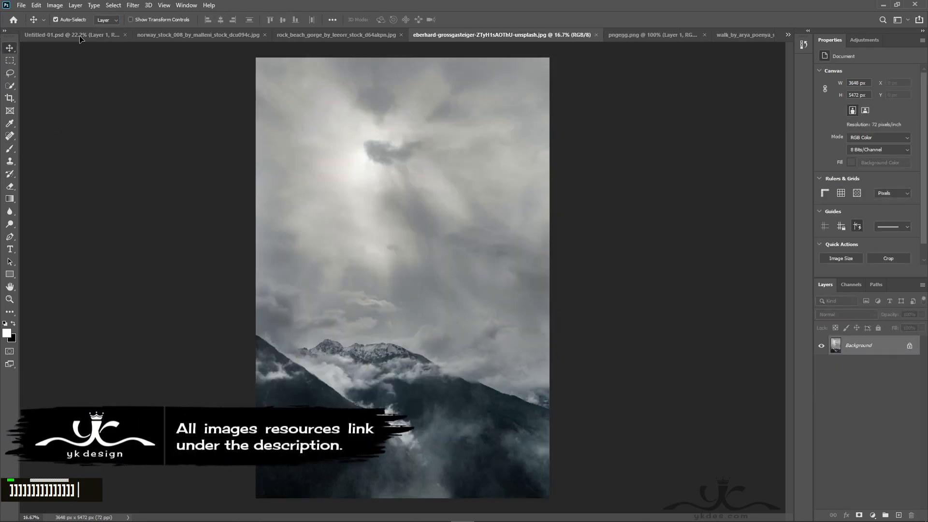
pyautogui.moveTo(79, 38); pyautogui.dragTo(394, 244)
pyautogui.moveTo(891, 372); pyautogui.dragTo(893, 389)
# Scale the cloudy sky layer to about 3536 × 5304 px and position it to cover the whole canvas.
pyautogui.hotkey('ctrl', 't')
pyautogui.moveTo(462, 200); pyautogui.dragTo(477, 307)
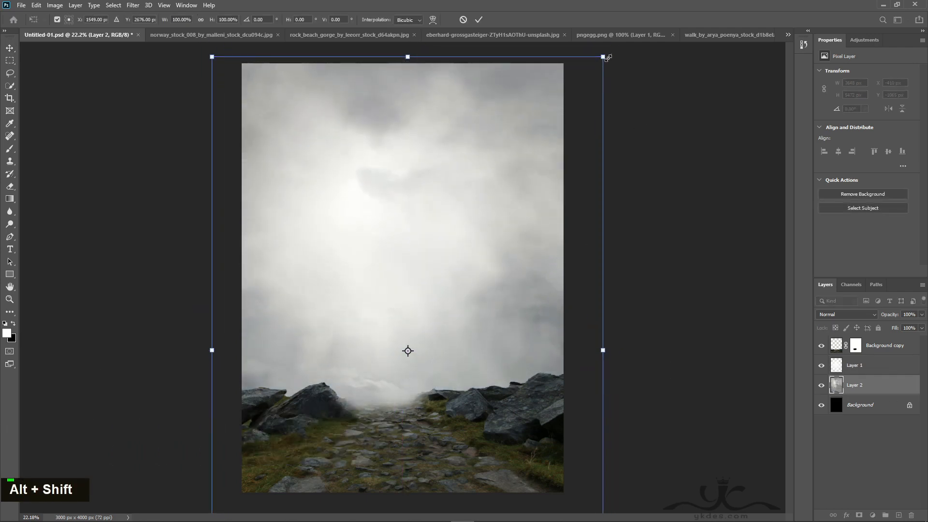
pyautogui.moveTo(608, 58); pyautogui.dragTo(535, 168)
pyautogui.press('Return')
# Set the opacity of the cloudy sky layer to 40%.
pyautogui.click(922, 314)
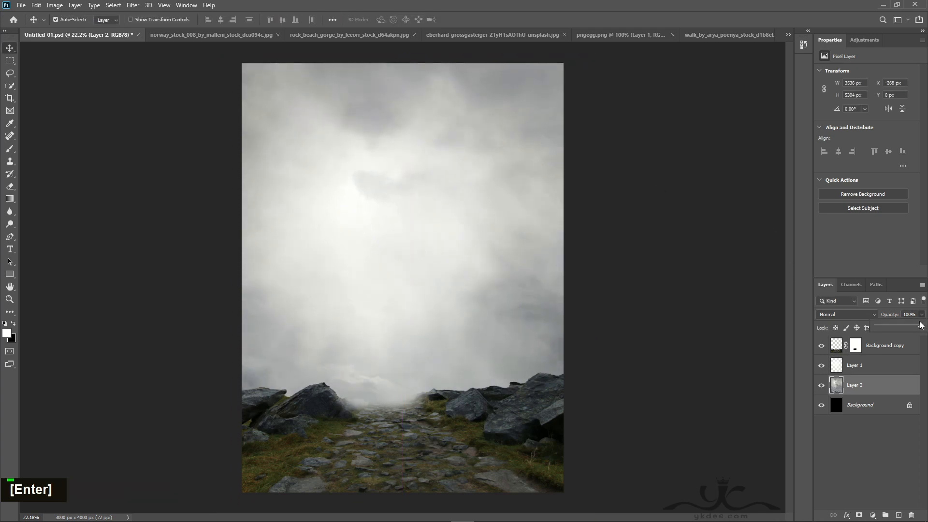
pyautogui.doubleClick(890, 323)
pyautogui.moveTo(890, 322); pyautogui.dragTo(893, 321)
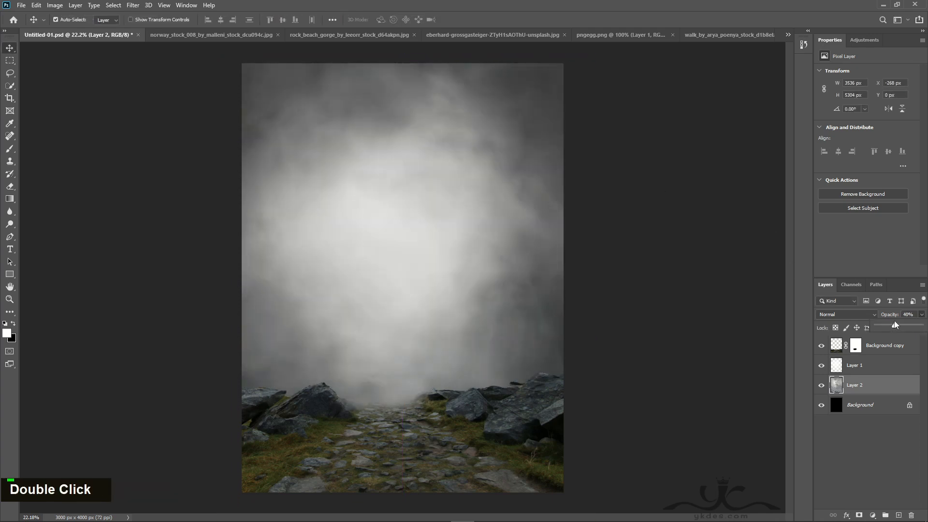
# Enlarge the fog layer from its centre to about 3286 × 4056 px so it extends past the canvas edges.
pyautogui.click(887, 369)
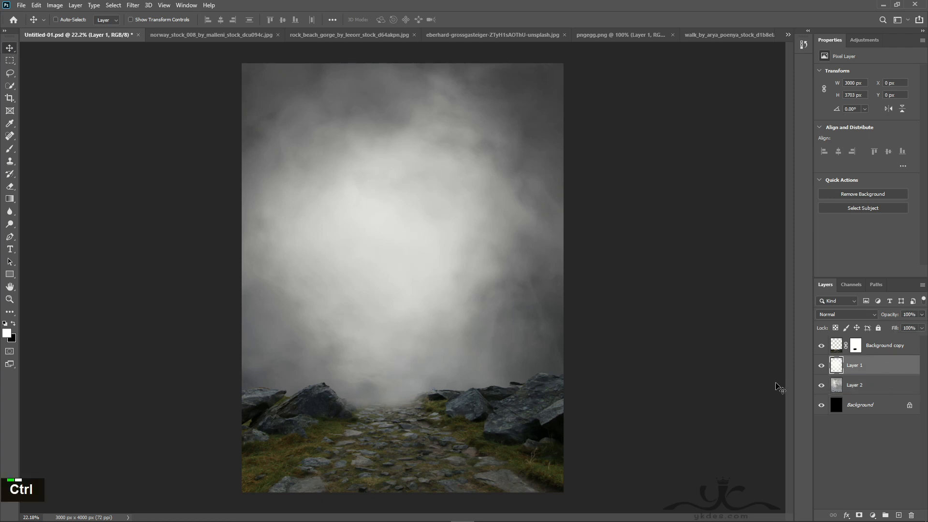
pyautogui.hotkey('ctrl', 't')
pyautogui.moveTo(562, 61); pyautogui.dragTo(595, 57)
pyautogui.press('Return')
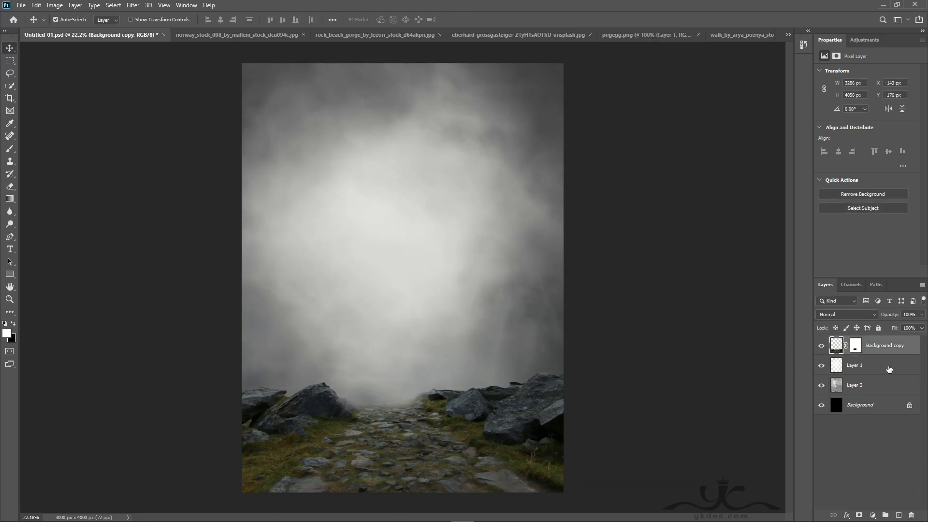
# In the rock_beach_gorge photo, select the sky between the cliffs with Quick Selection and duplicate the Background layer.
pyautogui.click(349, 34)
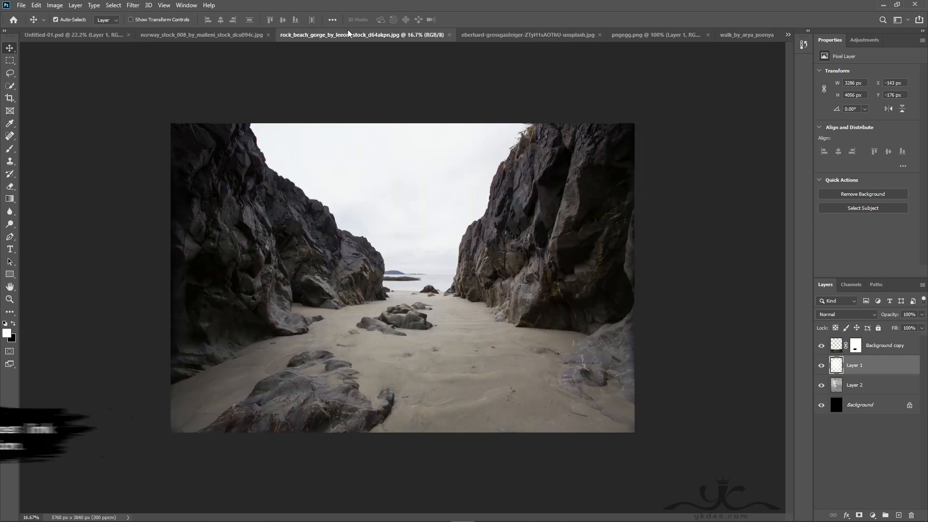
pyautogui.click(10, 85)
pyautogui.moveTo(326, 143); pyautogui.dragTo(464, 273)
pyautogui.moveTo(865, 344)
pyautogui.mouseDown()
pyautogui.moveTo(870, 448)
pyautogui.moveTo(889, 514)
pyautogui.moveTo(898, 514)
pyautogui.mouseUp()
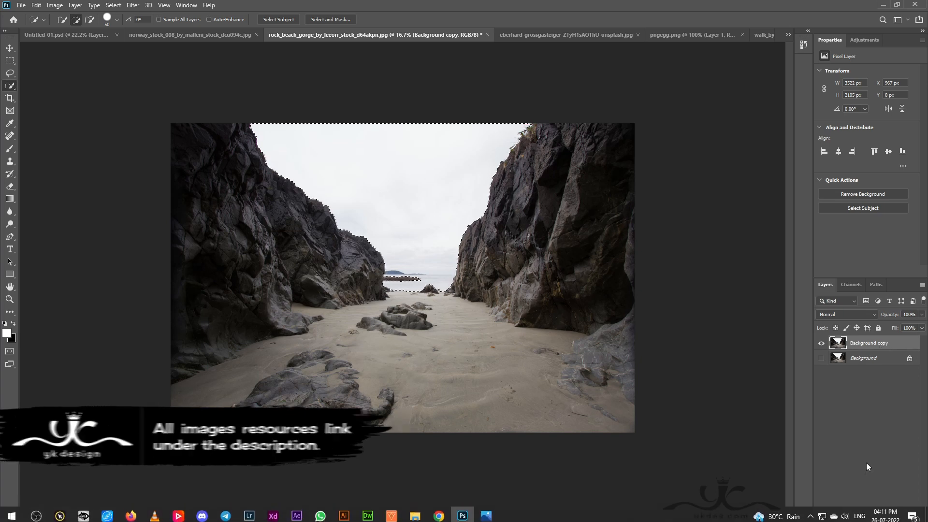
# Mask the duplicate layer from the sky selection, invert the mask so the cliffs and sand remain, and apply it.
pyautogui.click(859, 515)
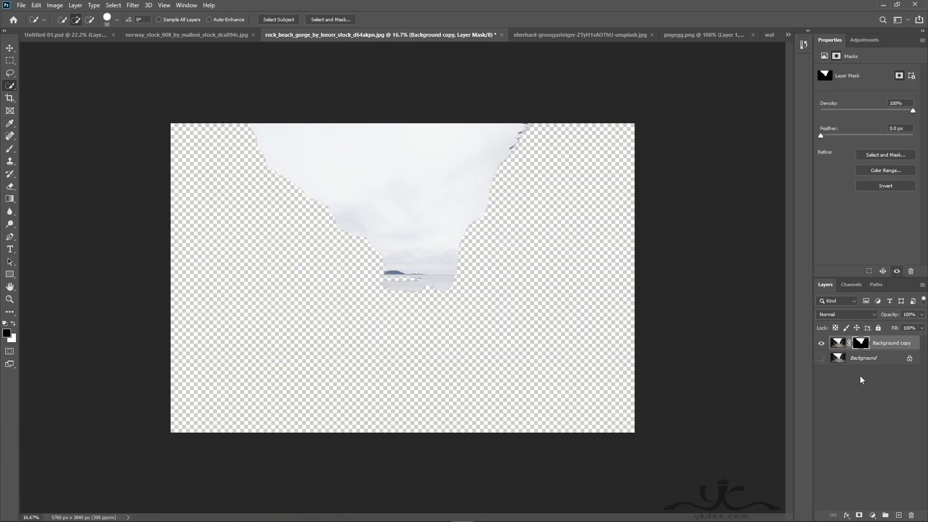
pyautogui.click(883, 186)
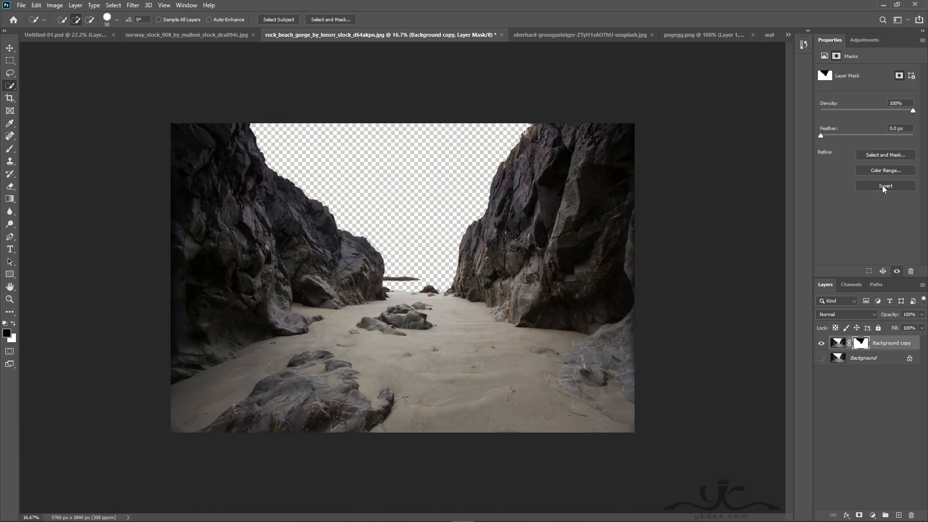
pyautogui.rightClick(863, 348)
pyautogui.click(857, 374)
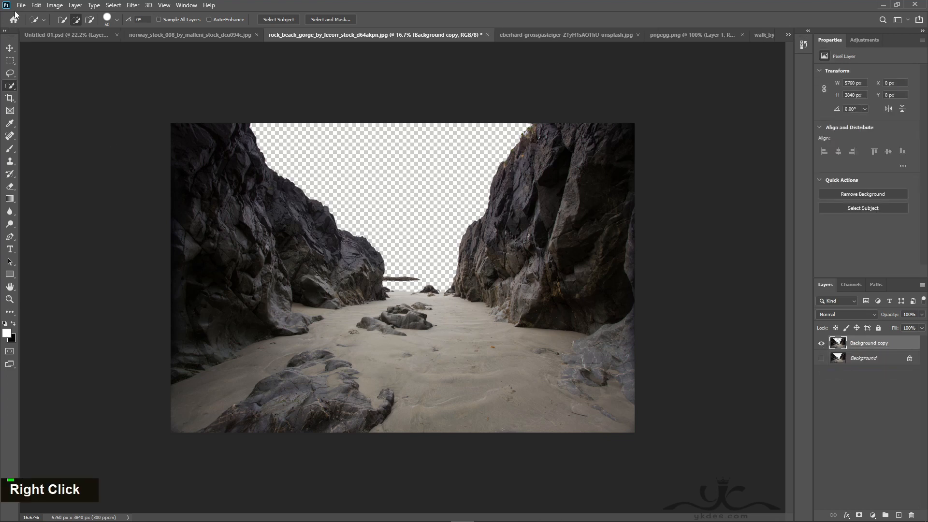
# Select the left cliff with a rectangular marquee of about 2676 × 1902 px and move a copy into Untitled-01.psd, below the path layer.
pyautogui.press('m')
pyautogui.moveTo(170, 123); pyautogui.dragTo(385, 276)
pyautogui.click(10, 48)
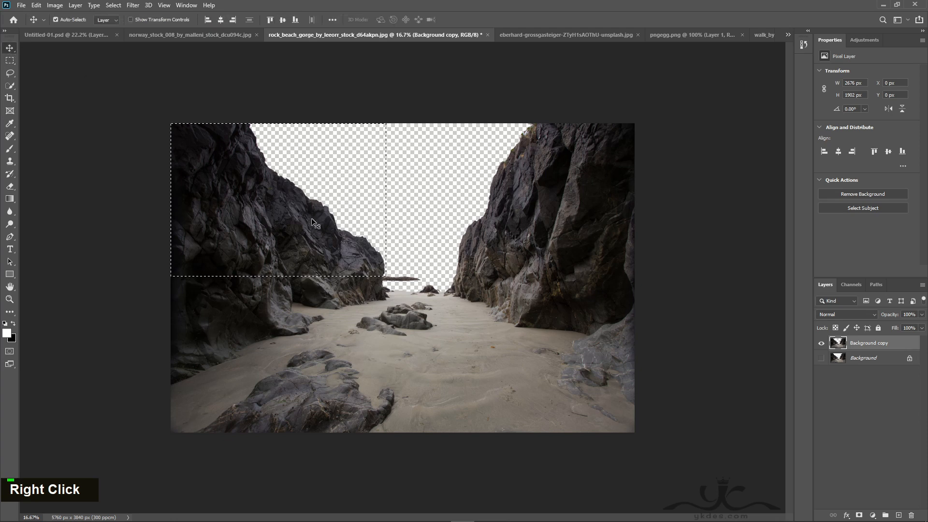
pyautogui.moveTo(303, 222); pyautogui.dragTo(282, 374)
# Rotate the left cliff about 5.2° clockwise and position it behind the boulders at the path's left side.
pyautogui.hotkey('ctrl', 't')
pyautogui.moveTo(285, 430); pyautogui.dragTo(275, 439)
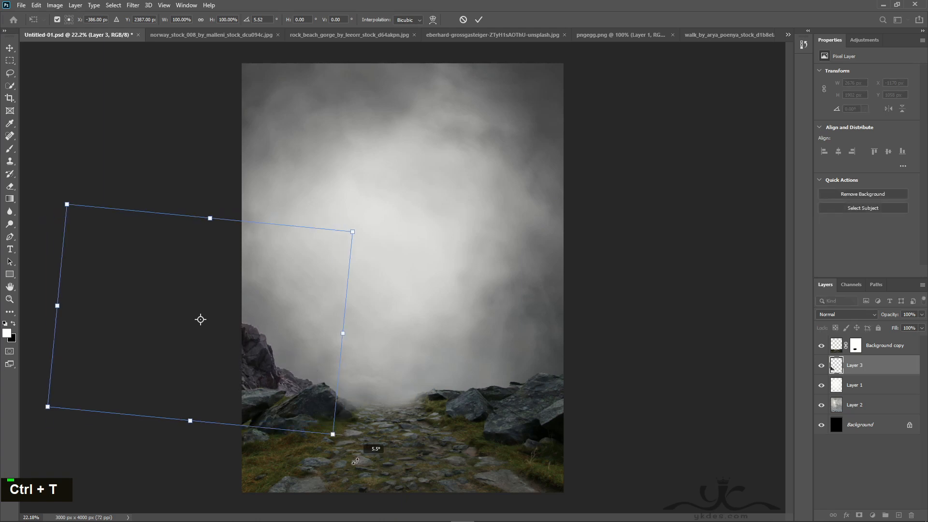
pyautogui.moveTo(196, 313); pyautogui.dragTo(217, 315)
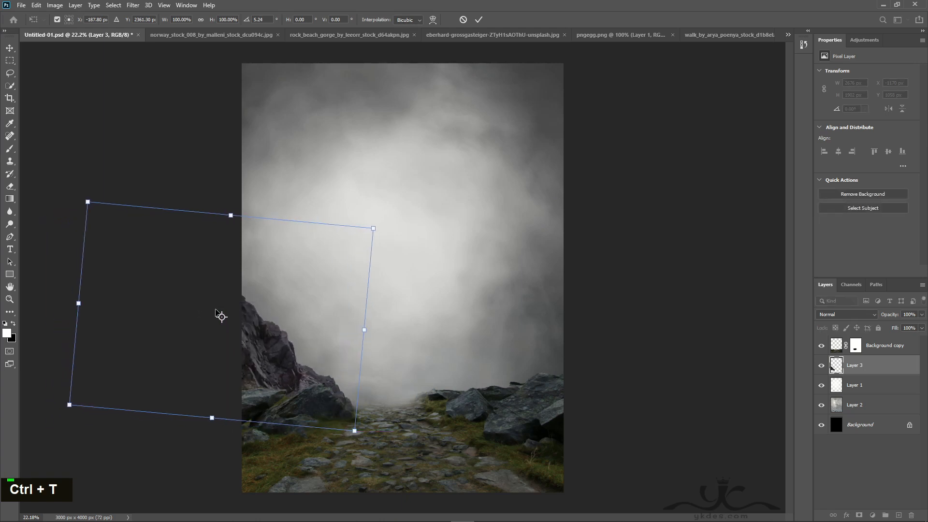
pyautogui.press('Return')
# Enlarge and further rotate the left cliff to about 2985 × 3017 px overall, fitting it behind the left boulders.
pyautogui.hotkey('ctrl', 't')
pyautogui.moveTo(361, 206); pyautogui.dragTo(384, 189)
pyautogui.moveTo(319, 261)
pyautogui.mouseDown()
pyautogui.moveTo(296, 242)
pyautogui.moveTo(324, 247)
pyautogui.mouseUp()
pyautogui.moveTo(438, 411); pyautogui.dragTo(410, 455)
pyautogui.moveTo(306, 354)
pyautogui.mouseDown()
pyautogui.moveTo(296, 341)
pyautogui.moveTo(311, 342)
pyautogui.moveTo(303, 342)
pyautogui.mouseUp()
pyautogui.press('Return')
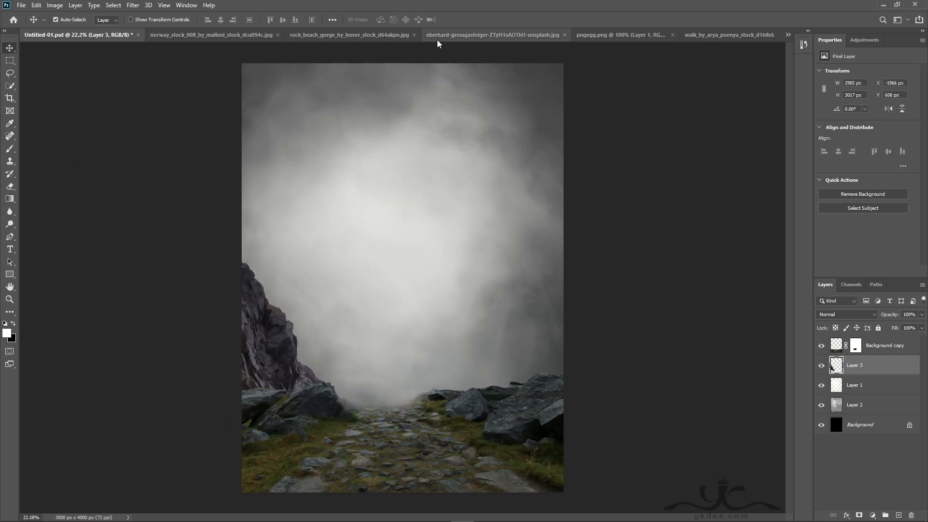
# Select the gorge photo's right cliff with a rectangular marquee of about 2358 × 2196 px and move a copy into Untitled-01.psd.
pyautogui.click(458, 34)
pyautogui.click(365, 34)
pyautogui.click(10, 60)
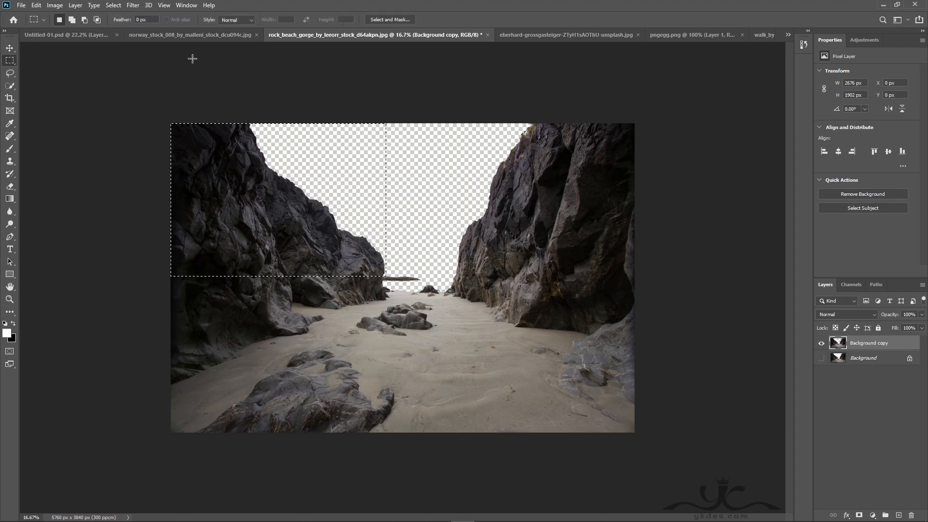
pyautogui.doubleClick(435, 100)
pyautogui.moveTo(433, 100); pyautogui.dragTo(690, 288)
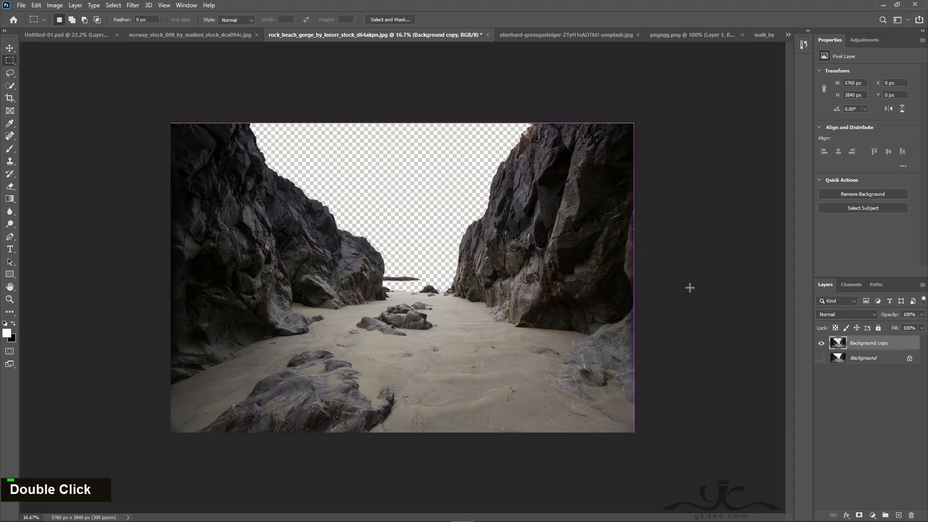
pyautogui.moveTo(444, 121); pyautogui.dragTo(727, 300)
pyautogui.press('v')
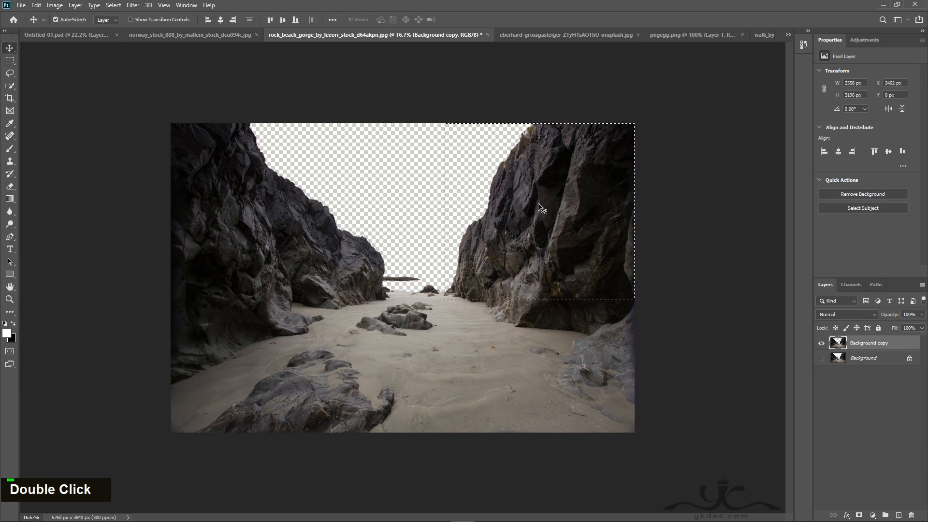
pyautogui.moveTo(543, 207); pyautogui.dragTo(556, 292)
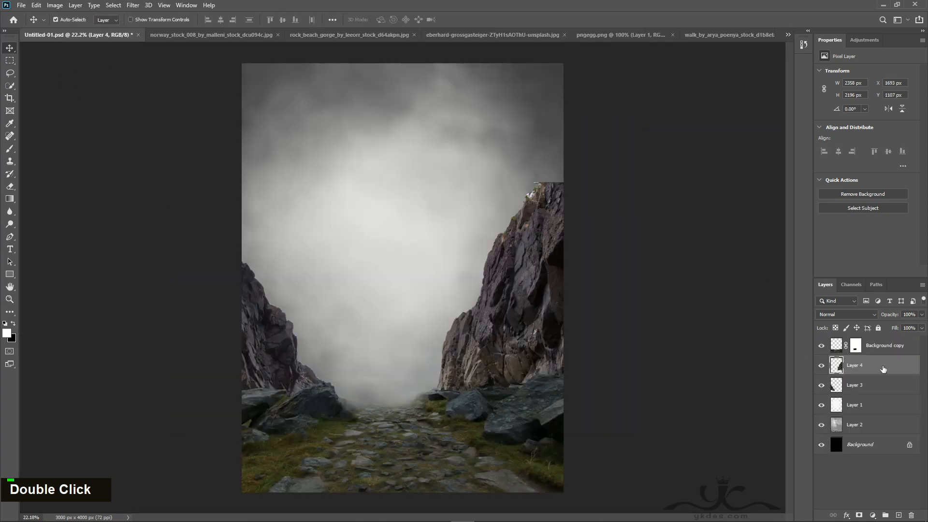
# Rotate the right cliff about 15.9° clockwise and position it behind the boulders at the path's right side.
pyautogui.hotkey('ctrl', 't')
pyautogui.moveTo(729, 160); pyautogui.dragTo(736, 179)
pyautogui.moveTo(532, 223)
pyautogui.mouseDown()
pyautogui.moveTo(551, 234)
pyautogui.moveTo(535, 228)
pyautogui.moveTo(542, 237)
pyautogui.mouseUp()
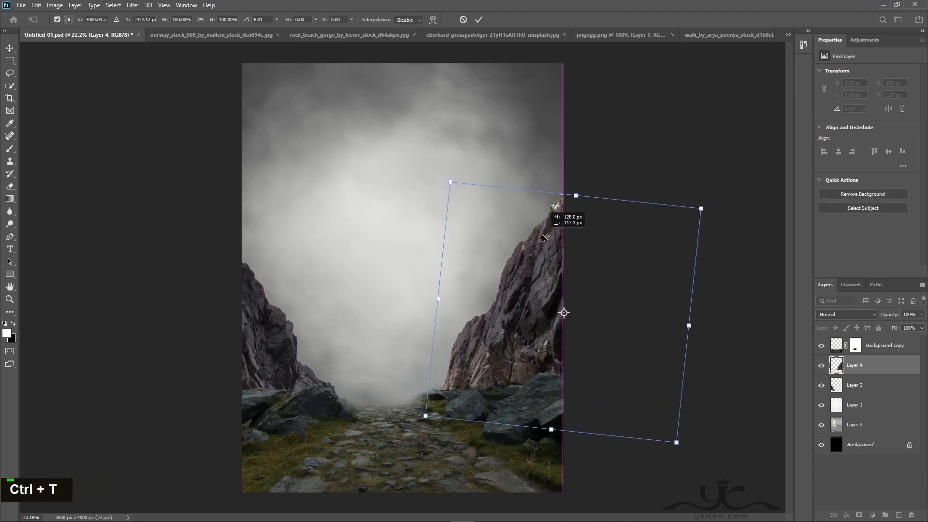
pyautogui.moveTo(723, 202); pyautogui.dragTo(732, 234)
pyautogui.moveTo(548, 252); pyautogui.dragTo(559, 275)
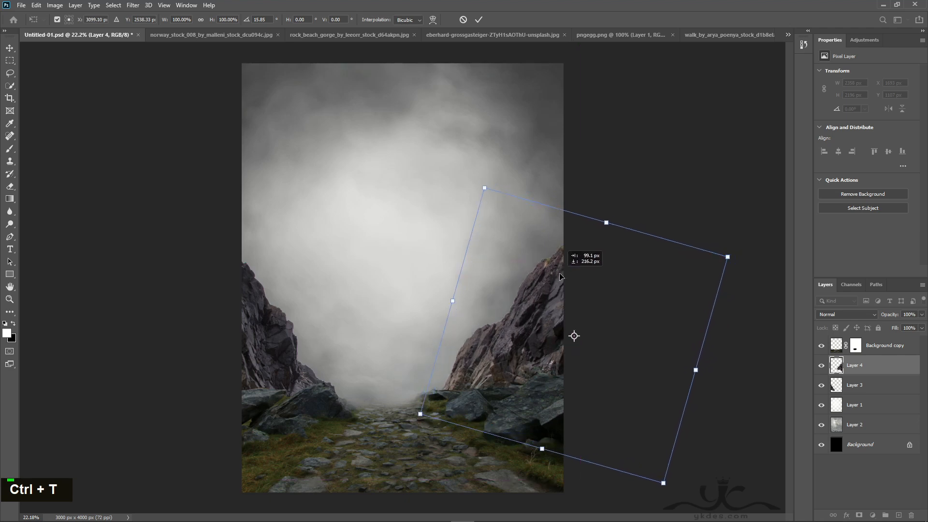
pyautogui.press('Return')
# Merge the left and right cliff layers into a single layer and check it by toggling its visibility.
pyautogui.keyDown('shift'); pyautogui.click(884, 385); pyautogui.keyUp('shift')
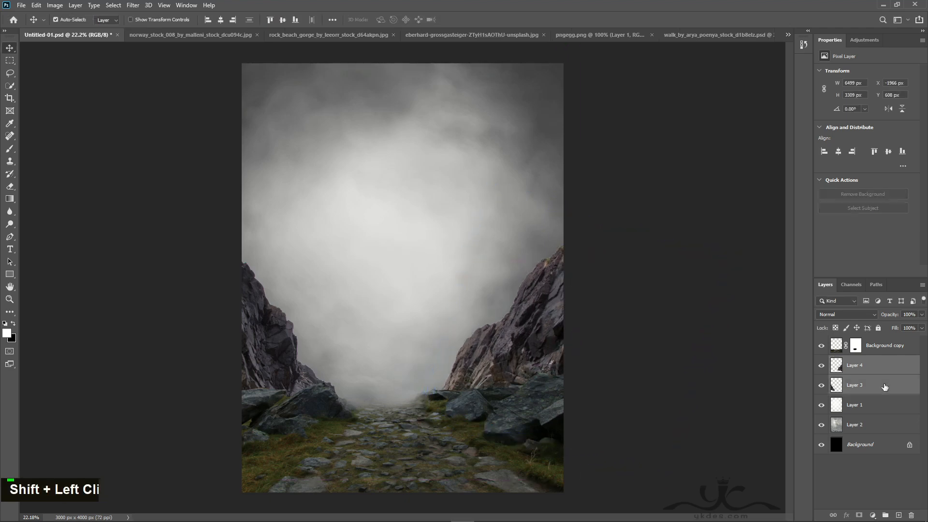
pyautogui.rightClick(883, 387)
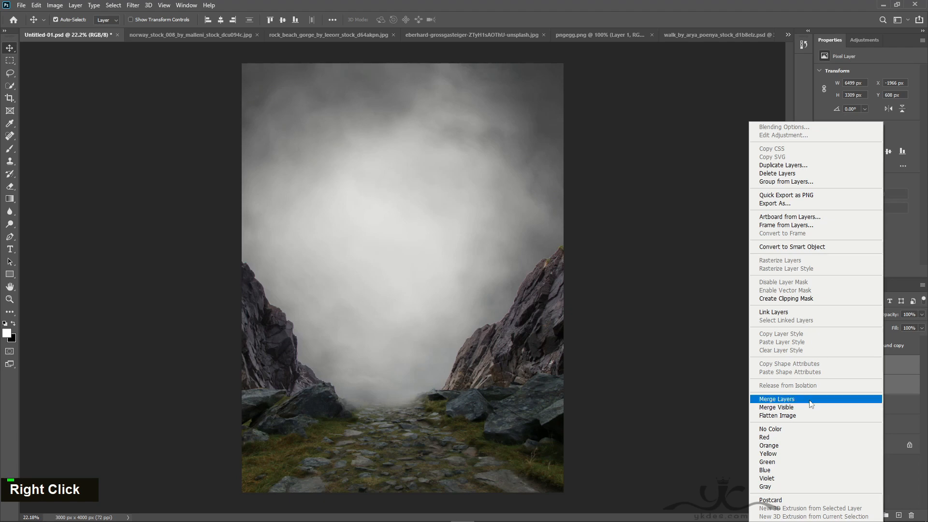
pyautogui.click(777, 400)
pyautogui.doubleClick(826, 368)
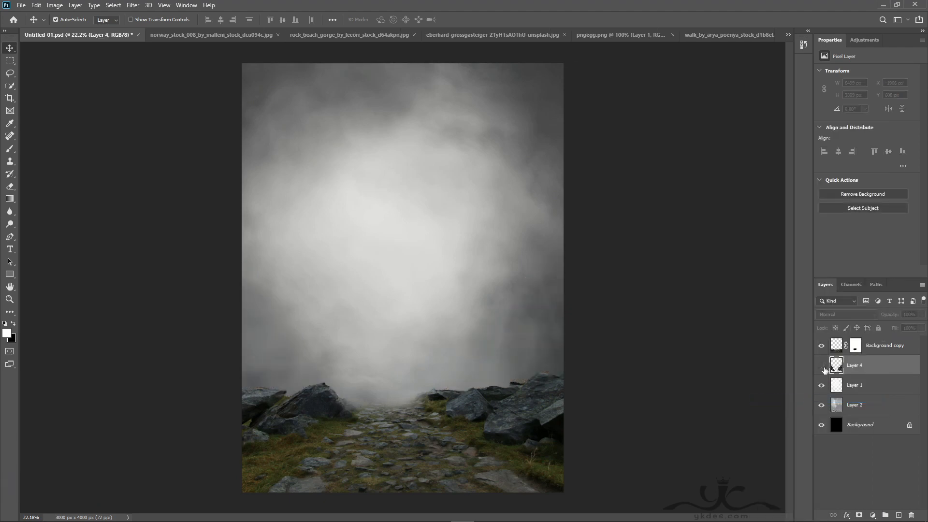
# Add a Hue/Saturation adjustment clipped to the merged cliff layer and set its saturation to -26.
pyautogui.click(873, 515)
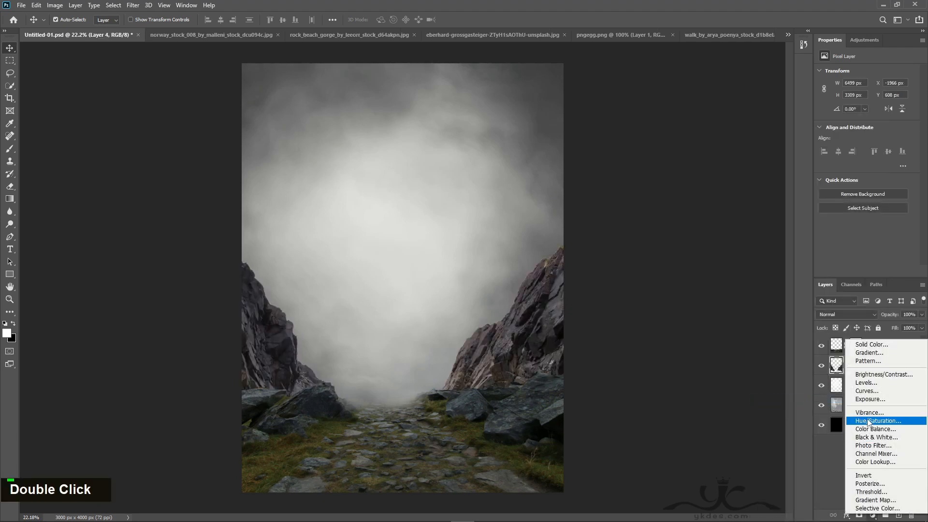
pyautogui.click(870, 422)
pyautogui.click(855, 271)
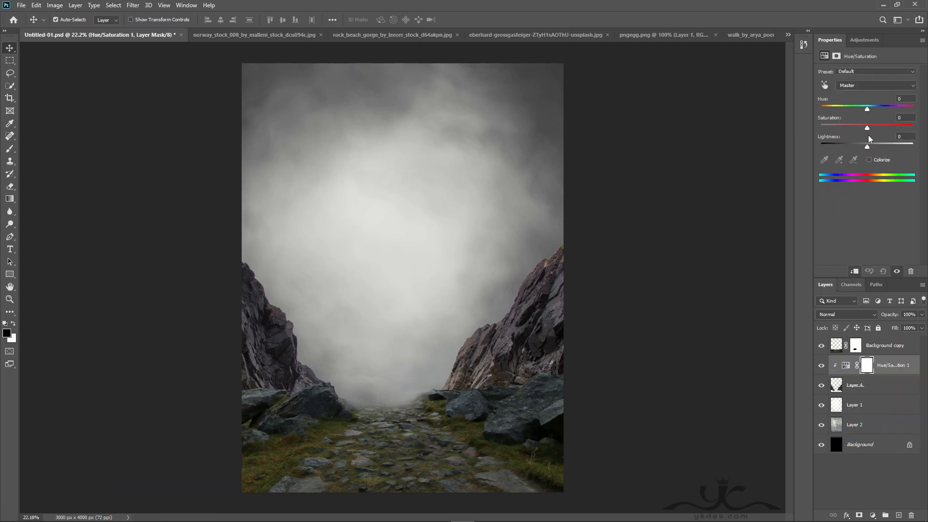
pyautogui.moveTo(867, 129); pyautogui.dragTo(852, 130)
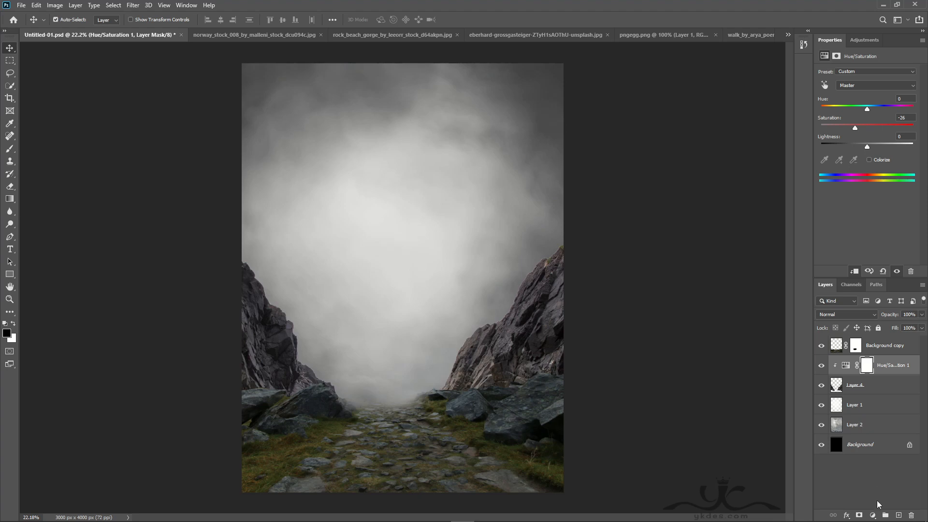
# Add a Color Balance adjustment clipped to the cliffs and shift the midtones toward cyan and blue.
pyautogui.click(873, 515)
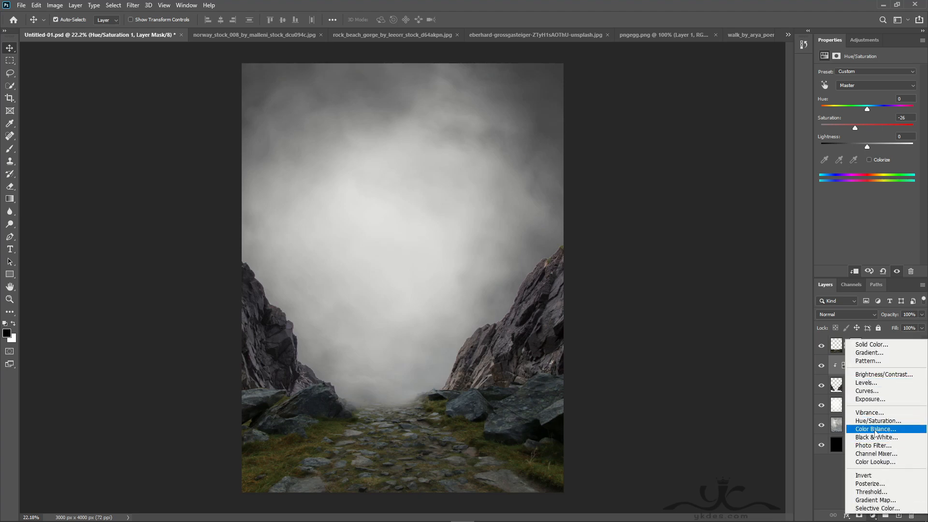
pyautogui.click(892, 432)
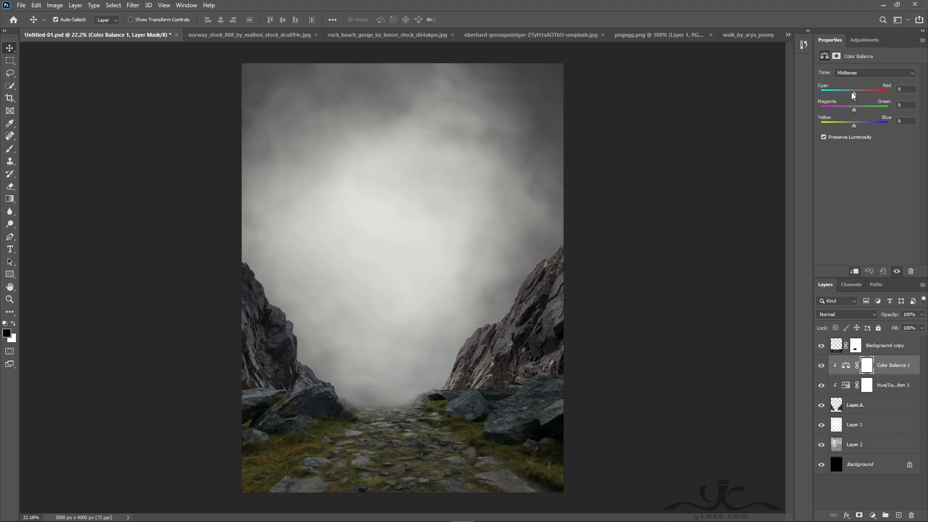
pyautogui.moveTo(851, 93); pyautogui.dragTo(850, 93)
pyautogui.moveTo(854, 126); pyautogui.dragTo(860, 110)
# Group the cliff layer, its two adjustments and the stone path layer, and toggle the group's visibility to check it.
pyautogui.click(896, 403)
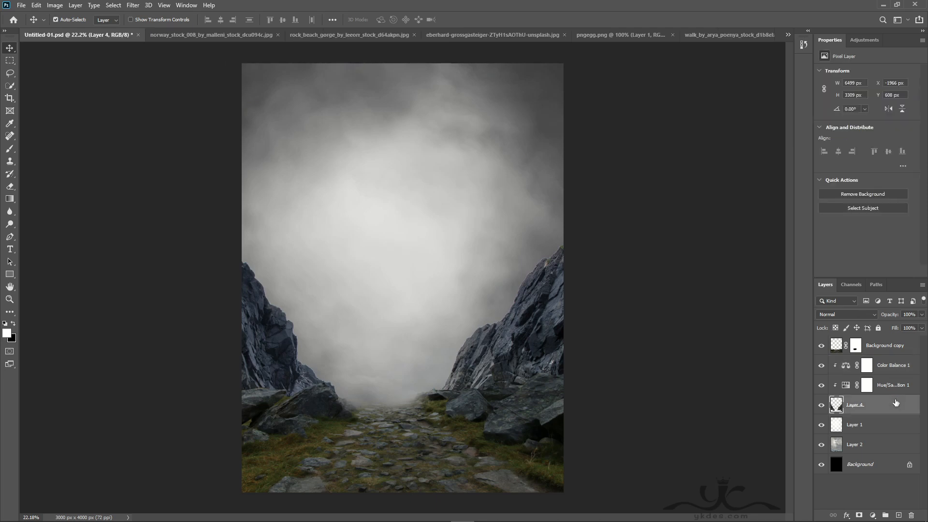
pyautogui.keyDown('shift'); pyautogui.click(896, 352); pyautogui.keyUp('shift')
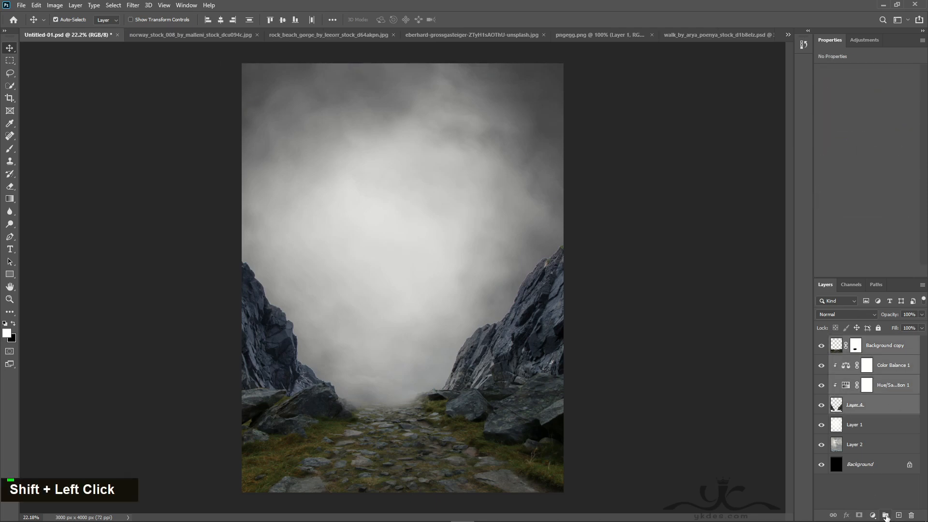
pyautogui.click(885, 515)
pyautogui.doubleClick(821, 342)
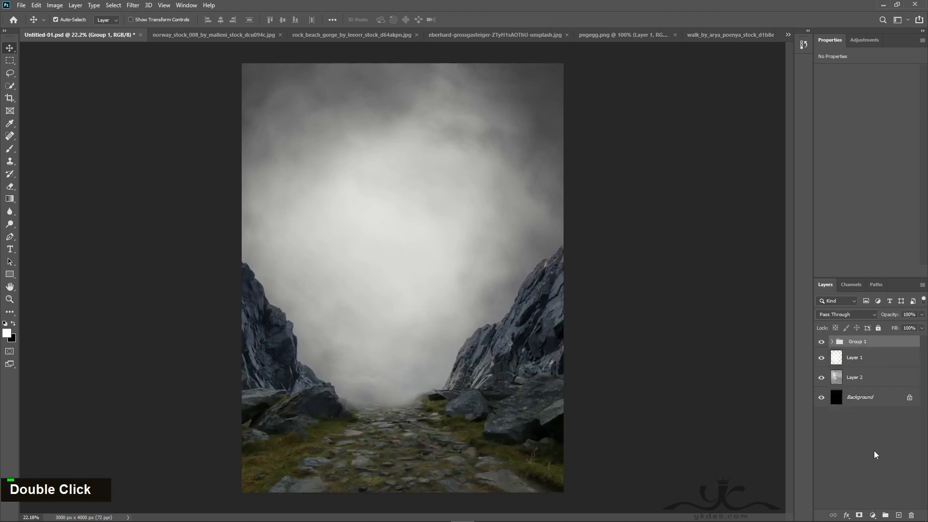
# Add a Hue/Saturation adjustment clipped to Group 1 with saturation -18 and lightness -13.
pyautogui.click(873, 516)
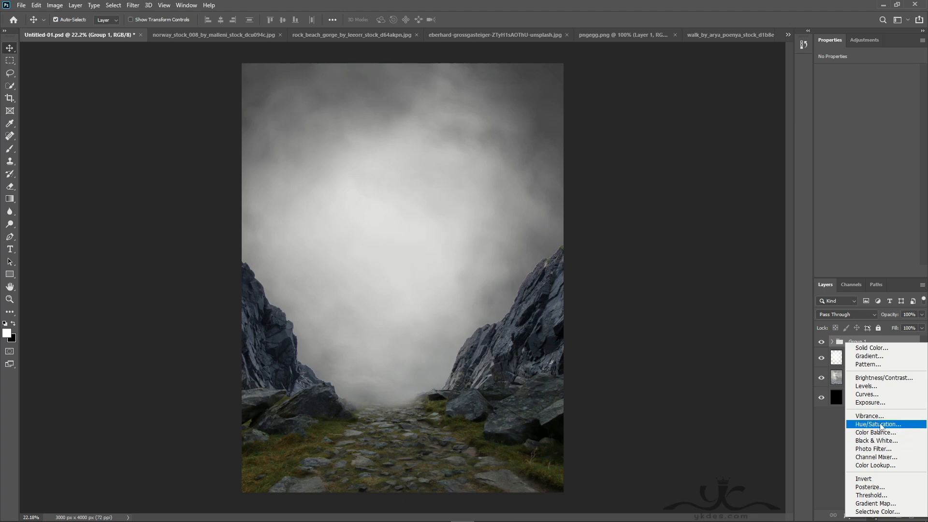
pyautogui.click(881, 424)
pyautogui.click(855, 271)
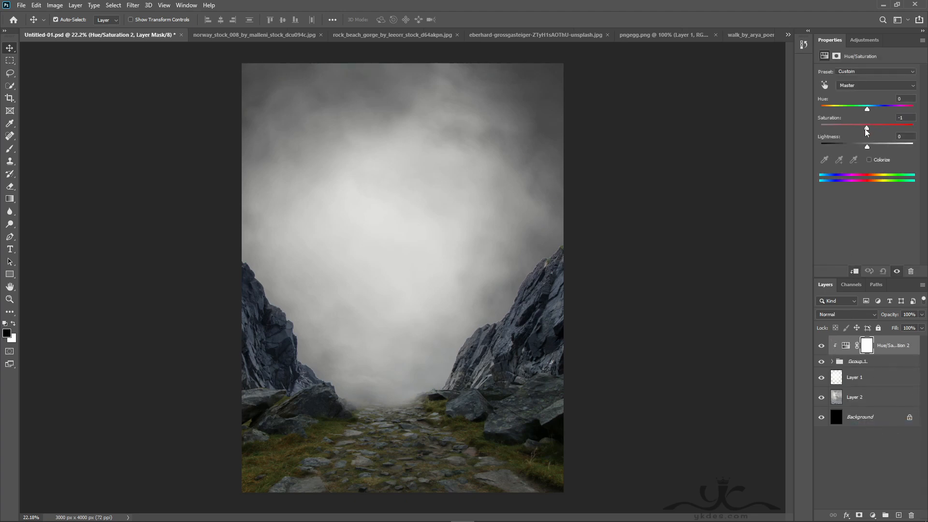
pyautogui.moveTo(866, 148); pyautogui.dragTo(862, 149)
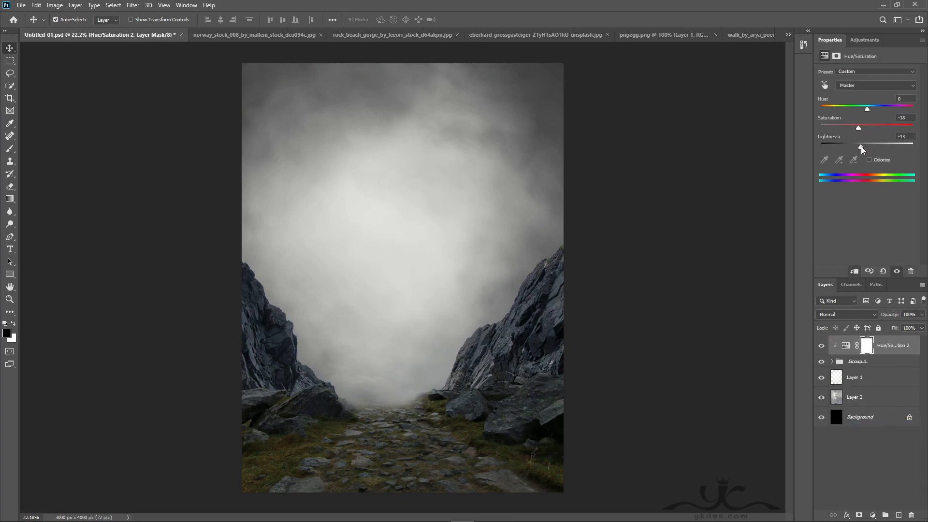
# Add an Exposure adjustment clipped to Group 1 with gamma correction 0.85 and exposure +1.01.
pyautogui.click(872, 515)
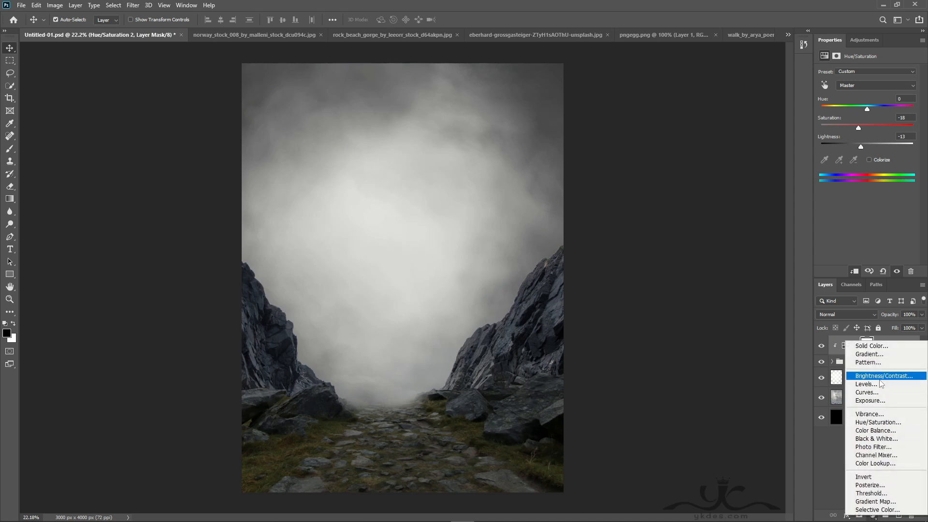
pyautogui.click(876, 401)
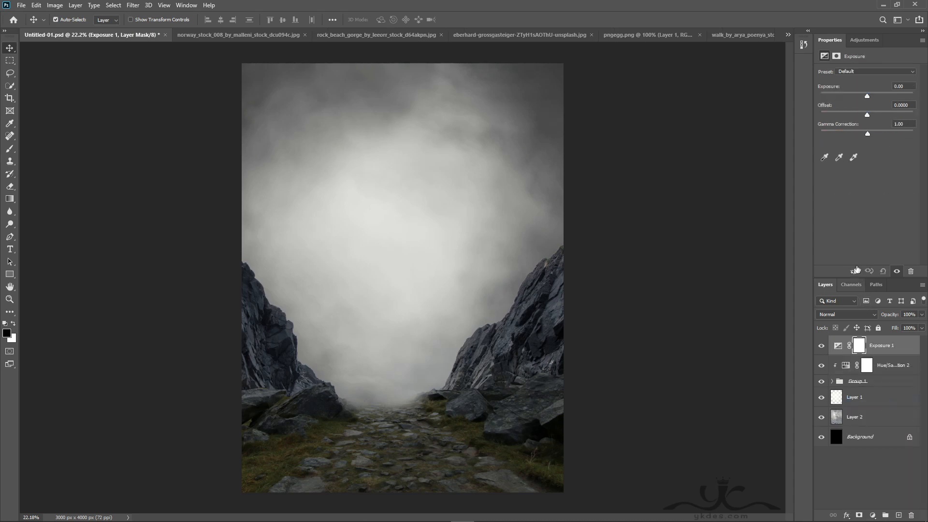
pyautogui.moveTo(868, 133); pyautogui.dragTo(875, 132)
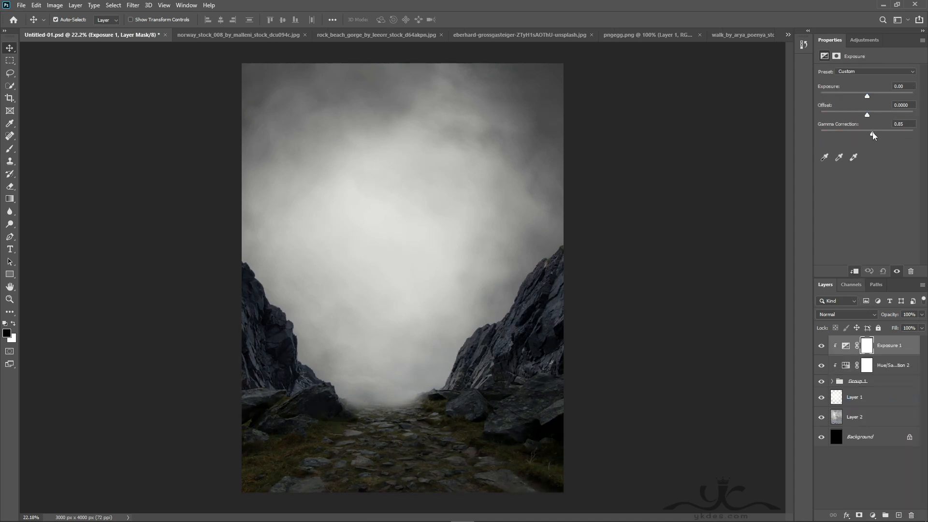
pyautogui.moveTo(868, 96); pyautogui.dragTo(871, 96)
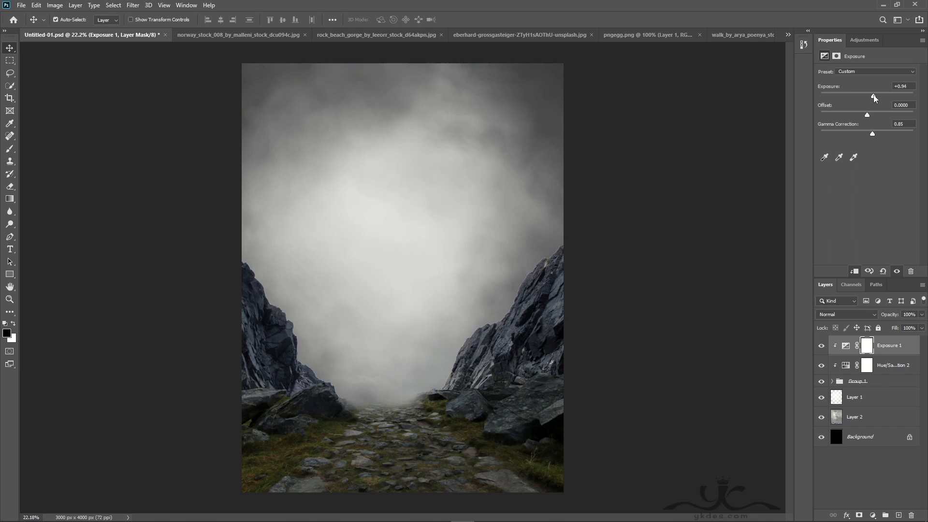
pyautogui.moveTo(874, 98); pyautogui.dragTo(877, 98)
pyautogui.click(880, 383)
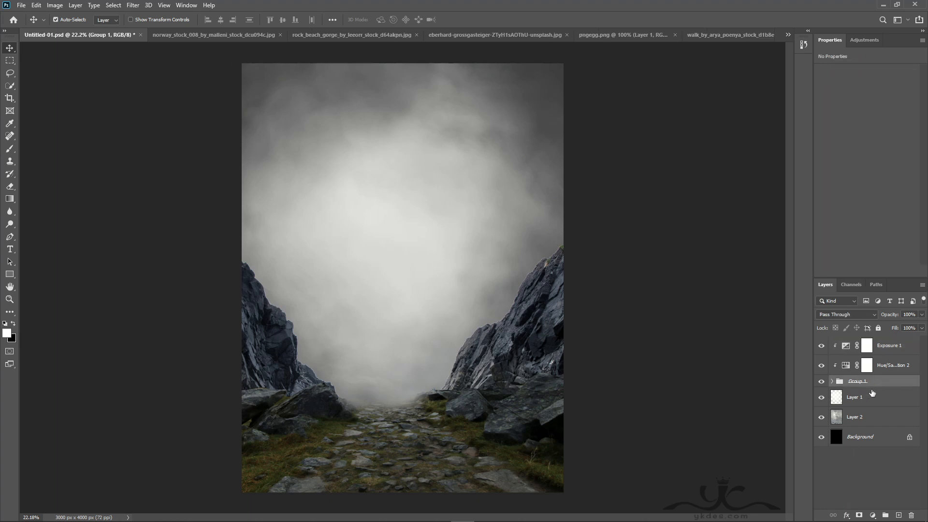
pyautogui.click(859, 516)
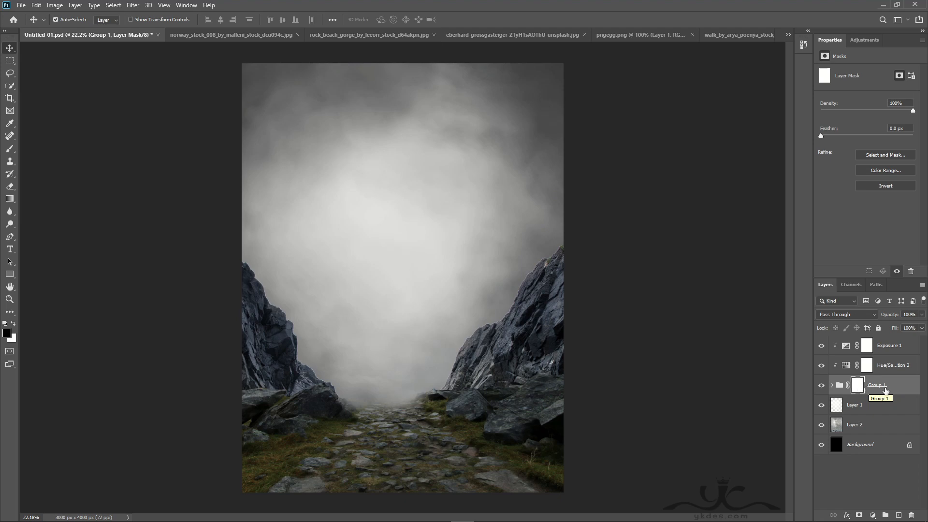
pyautogui.hotkey('ctrl', 'z')
pyautogui.click(888, 351)
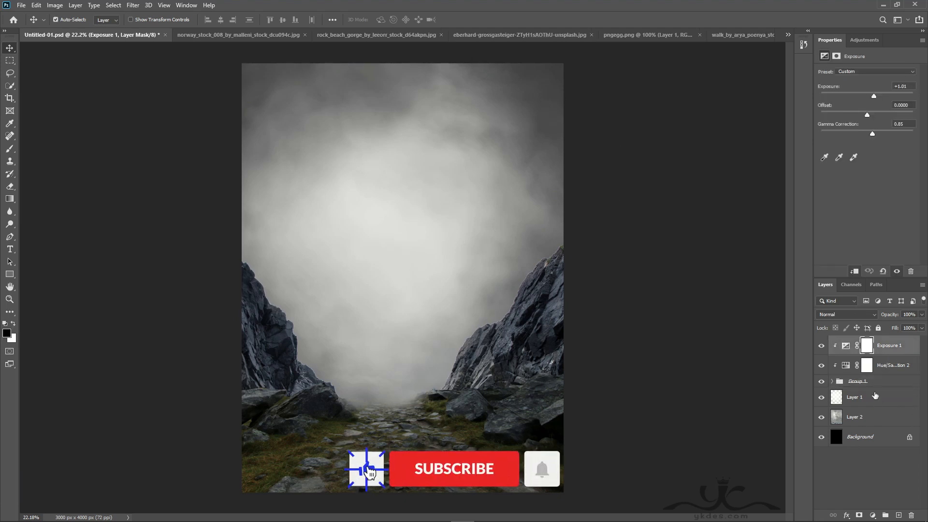
# Move another copy of the stone path cutout from the norway_stock_008 image into Untitled-01.psd, beneath Group 1.
pyautogui.click(325, 35)
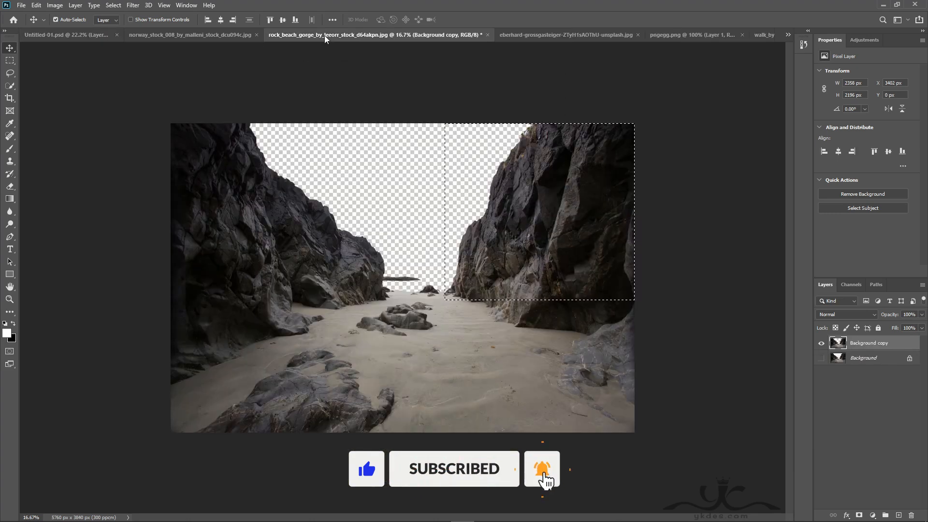
pyautogui.click(193, 35)
pyautogui.click(12, 61)
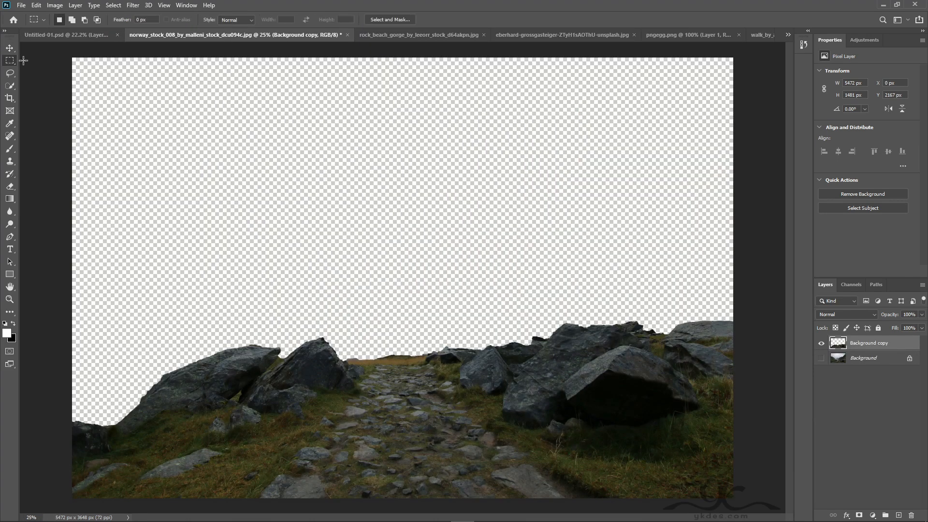
pyautogui.click(14, 53)
pyautogui.moveTo(482, 441); pyautogui.dragTo(417, 368)
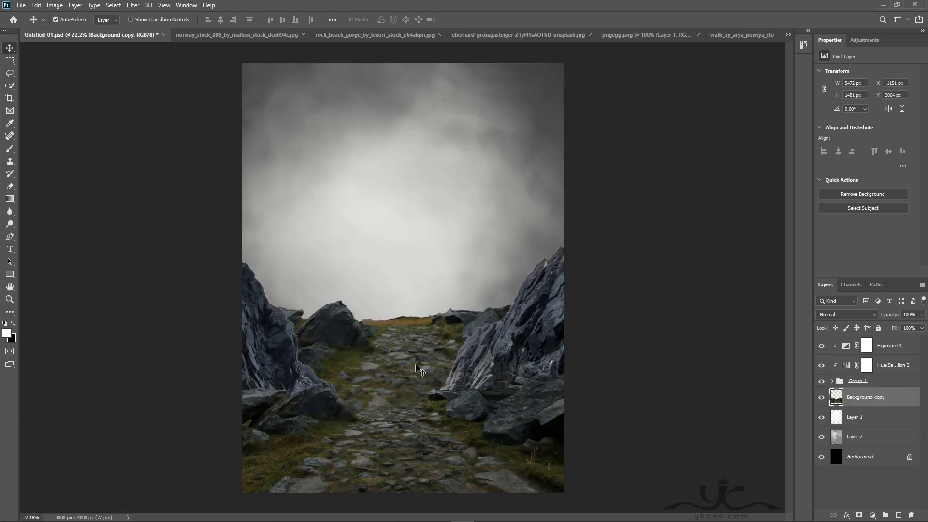
# Squash the new path copy to about 49% height and align it behind the boulders as the path's far end.
pyautogui.hotkey('ctrl', 't')
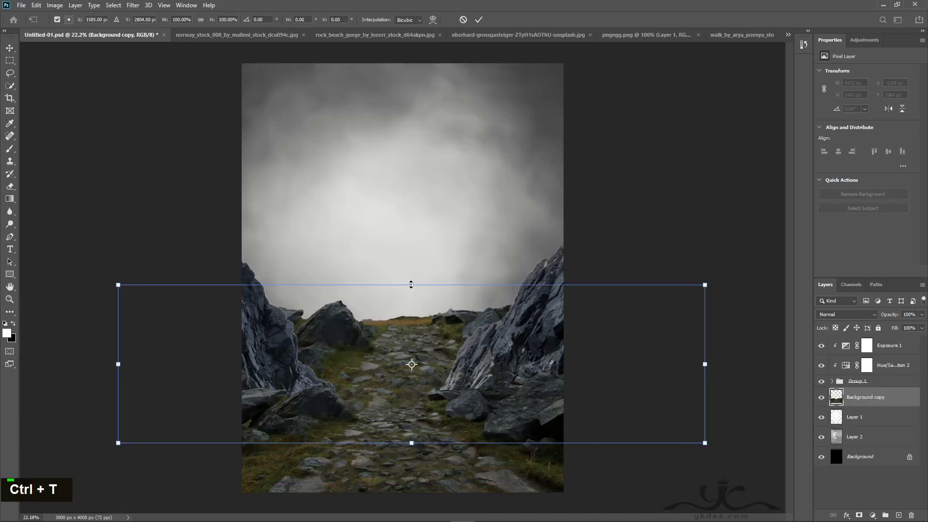
pyautogui.moveTo(412, 284); pyautogui.dragTo(411, 366)
pyautogui.moveTo(468, 424)
pyautogui.mouseDown()
pyautogui.moveTo(447, 418)
pyautogui.moveTo(454, 420)
pyautogui.mouseUp()
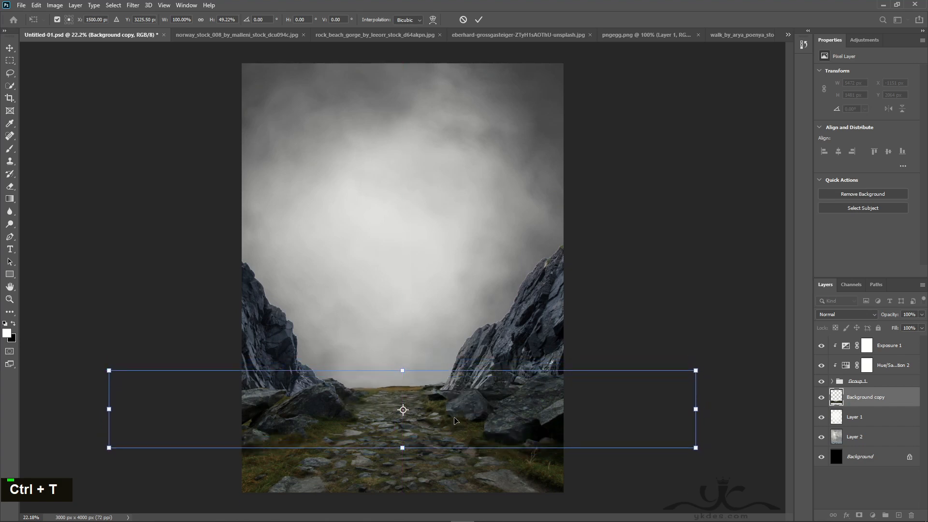
pyautogui.press('Return')
# Add a layer mask to the new path copy and fade its horizon edge with black Foreground to Transparent linear gradients.
pyautogui.click(860, 515)
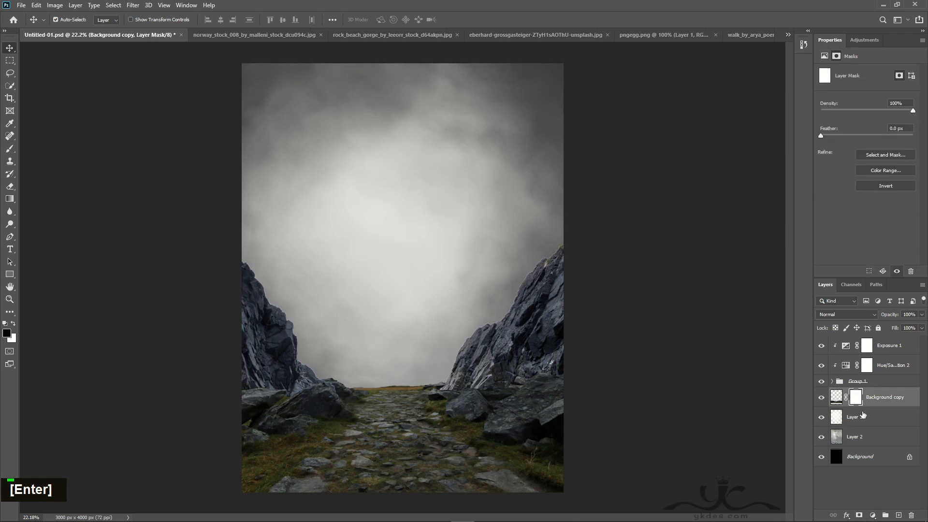
pyautogui.click(10, 199)
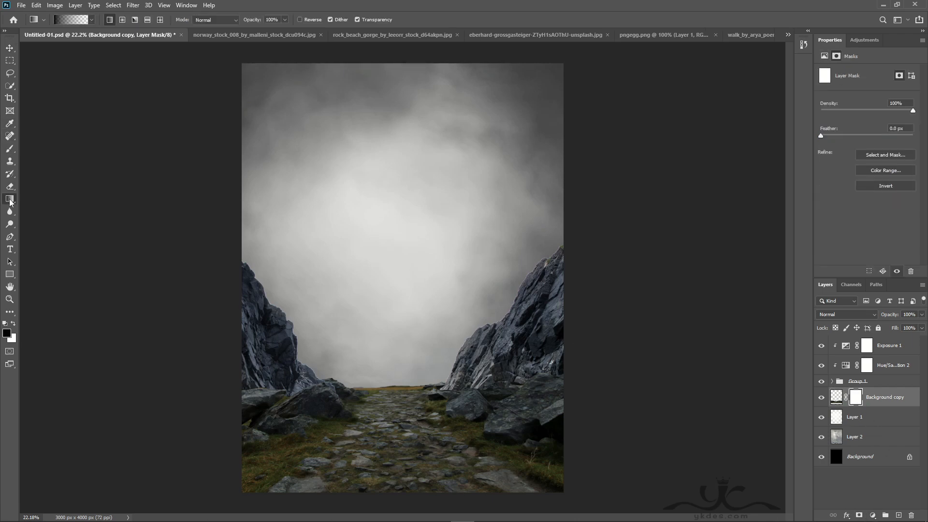
pyautogui.click(71, 19)
pyautogui.click(365, 105)
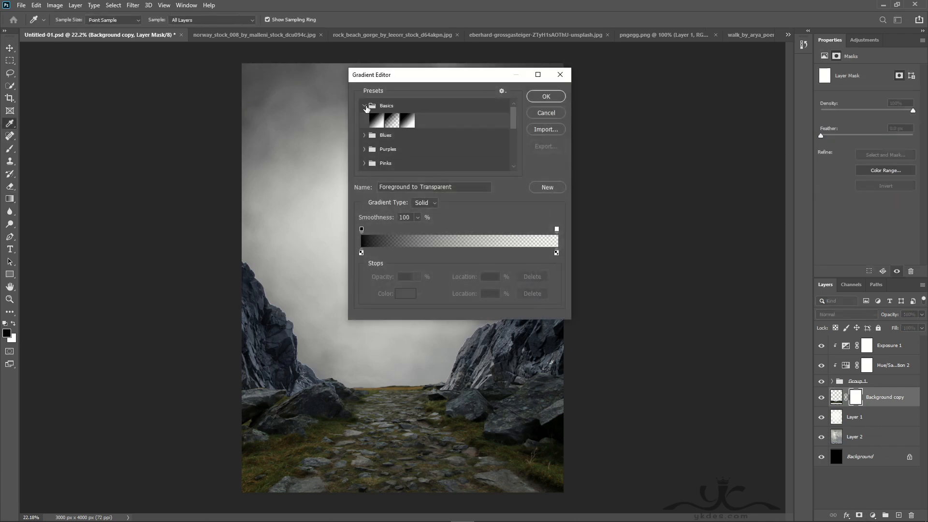
pyautogui.click(392, 120)
pyautogui.click(546, 96)
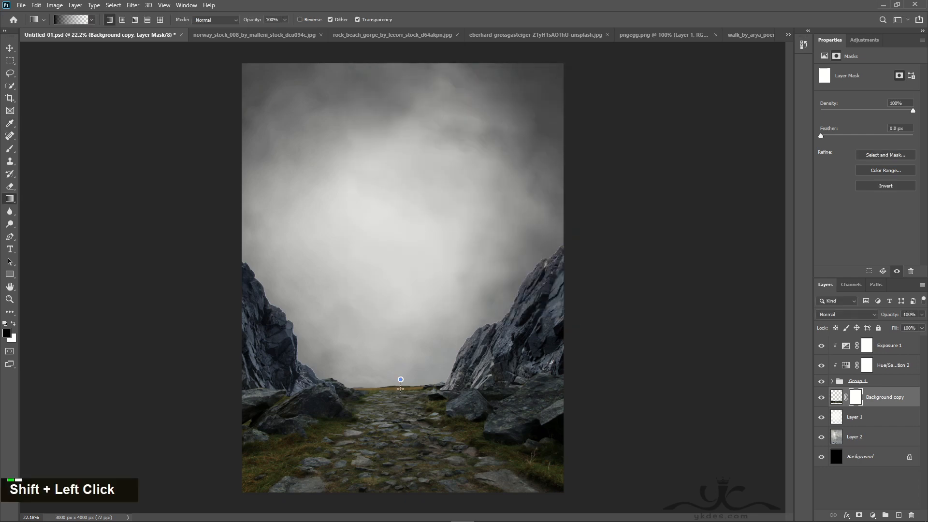
pyautogui.moveTo(432, 382); pyautogui.dragTo(407, 396)
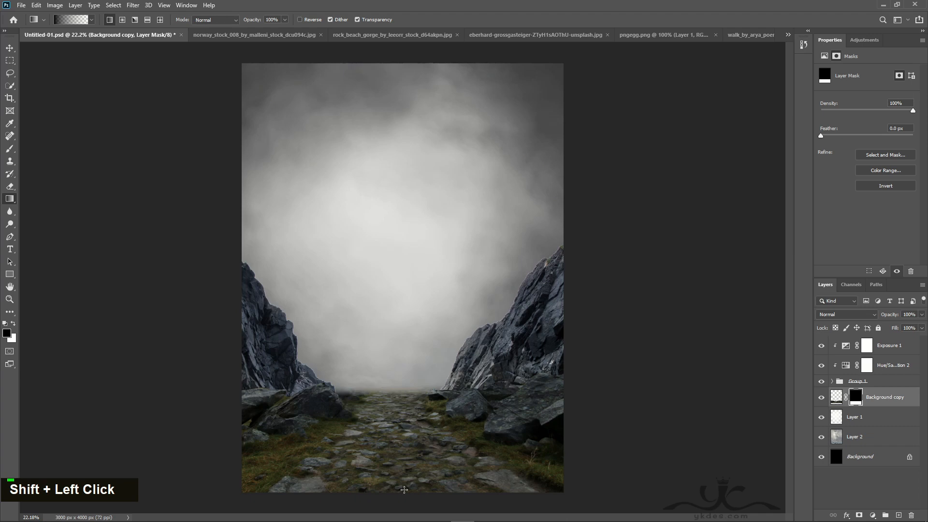
pyautogui.moveTo(396, 384); pyautogui.dragTo(396, 409)
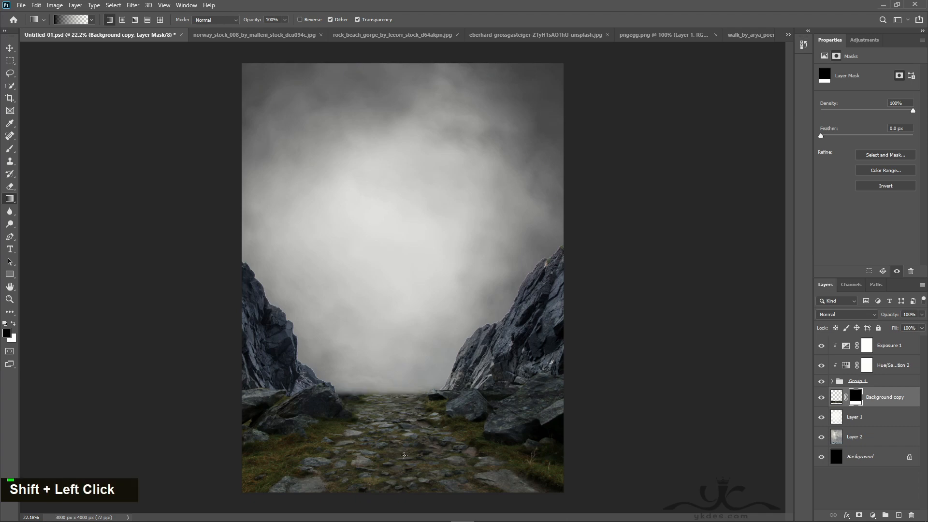
# Add a new empty layer above the Exposure 1 adjustment.
pyautogui.click(9, 48)
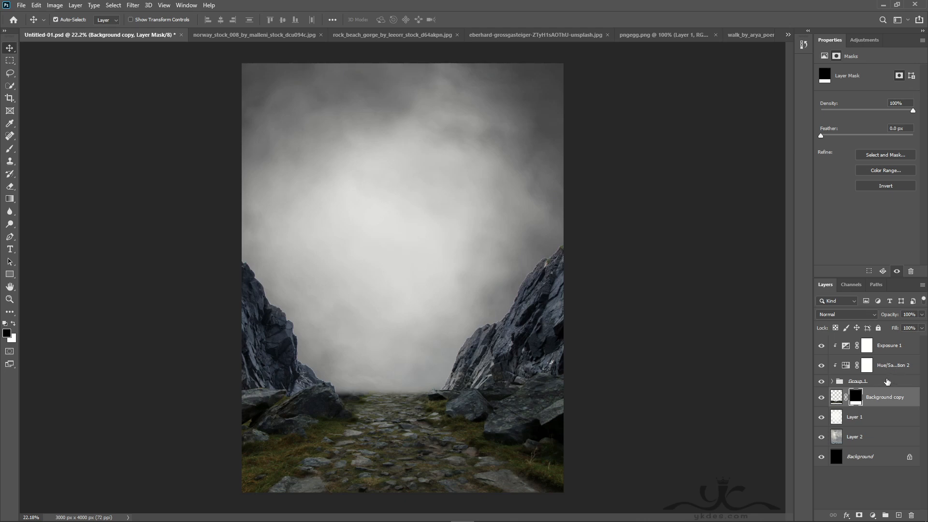
pyautogui.click(892, 347)
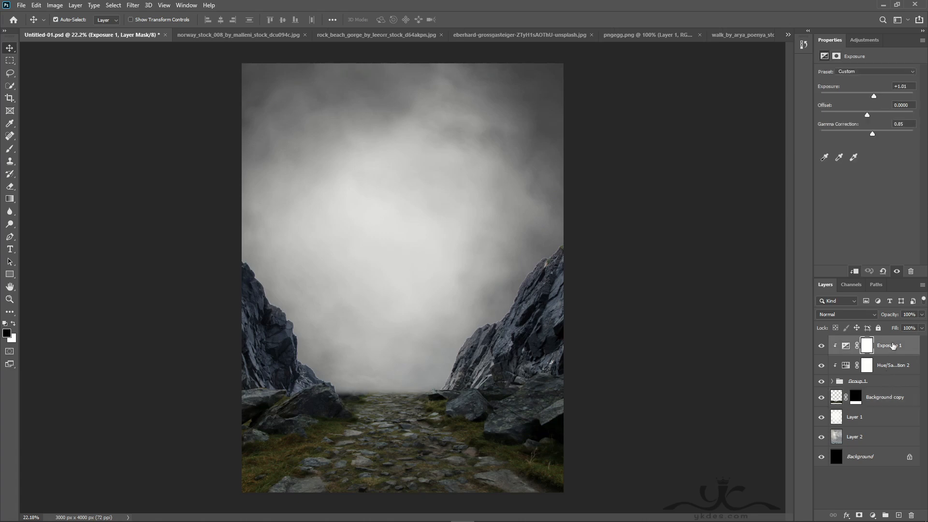
pyautogui.click(897, 514)
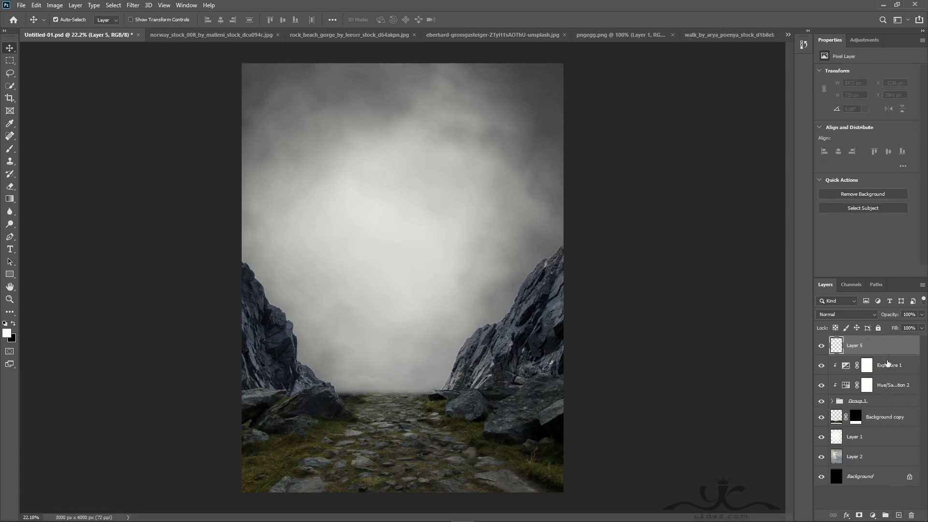
# Clip the empty Layer 5 to the layers beneath it and set its blend mode to Overlay.
pyautogui.keyDown('alt'); pyautogui.click(892, 355); pyautogui.keyUp('alt')
pyautogui.click(846, 315)
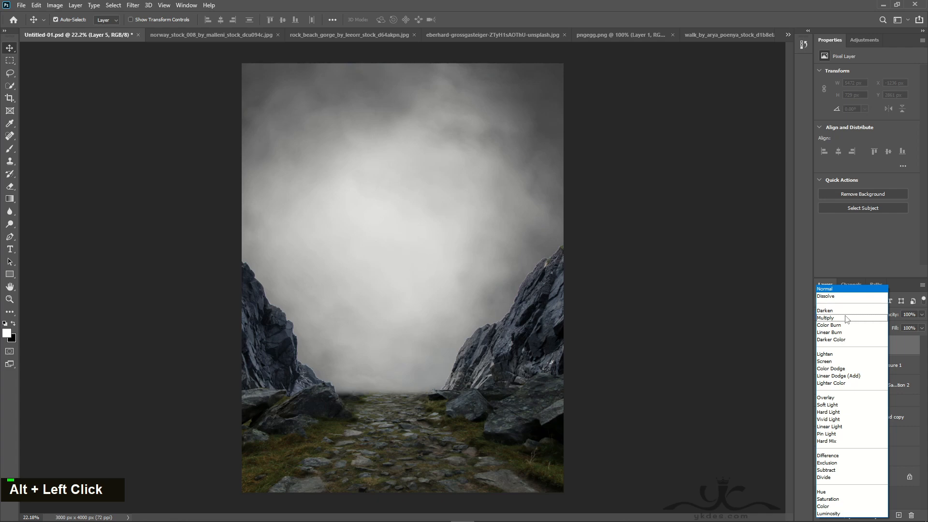
pyautogui.click(841, 398)
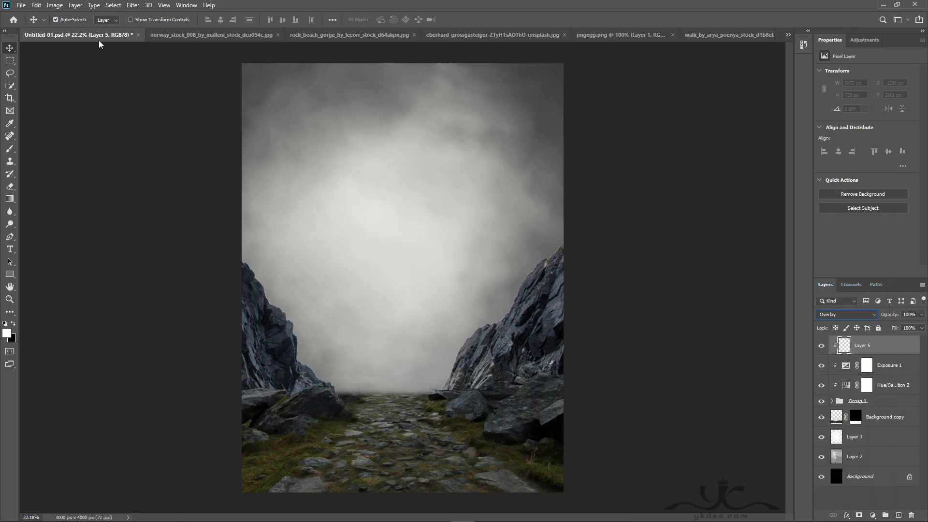
# Fill the clipped Overlay layer with 50% Gray.
pyautogui.click(36, 9)
pyautogui.click(53, 156)
pyautogui.click(466, 134)
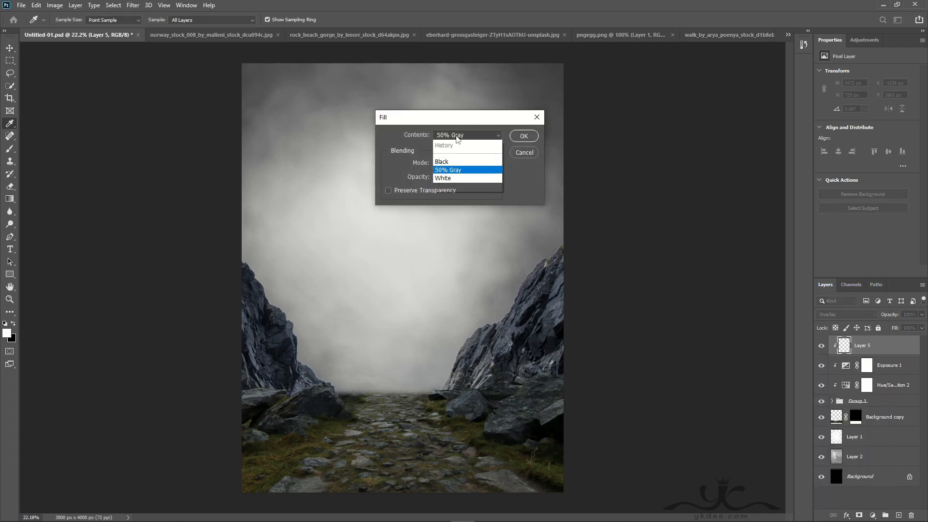
pyautogui.click(457, 218)
pyautogui.click(523, 135)
pyautogui.press('v')
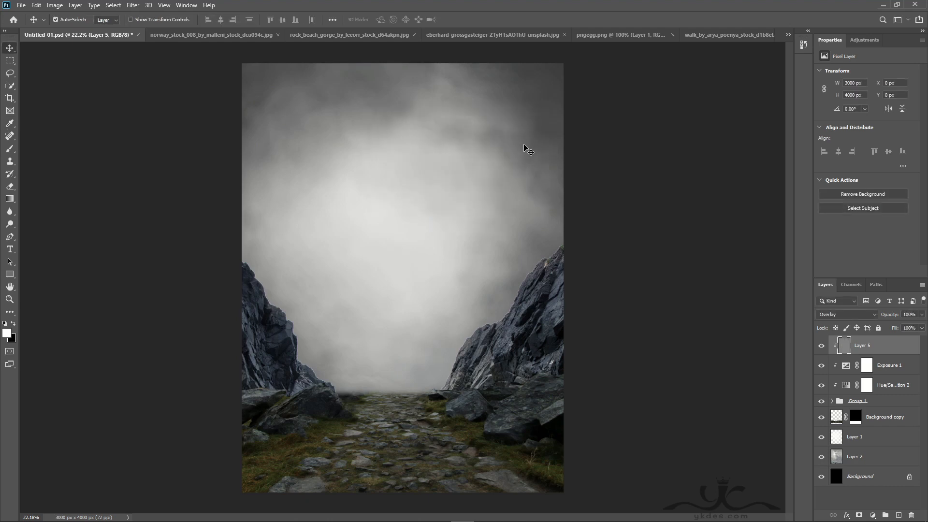
# Darken the outer parts of both cliffs on the gray Overlay layer using a 900 px Burn tool, Midtones, 50% exposure.
pyautogui.rightClick(10, 224)
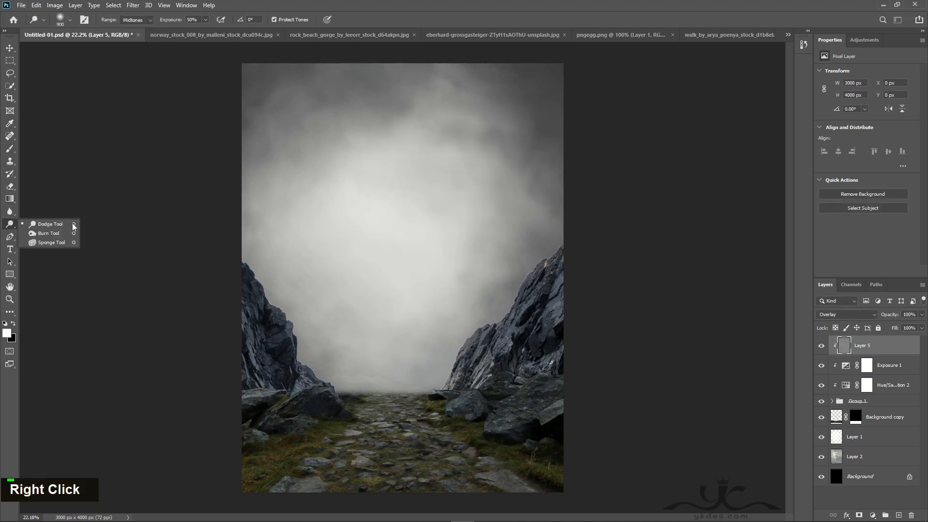
pyautogui.click(46, 233)
pyautogui.press(']')
pyautogui.press(']')
pyautogui.press(']')
pyautogui.press(']')
pyautogui.press(']')
pyautogui.press(']')
pyautogui.press(']')
pyautogui.press(']')
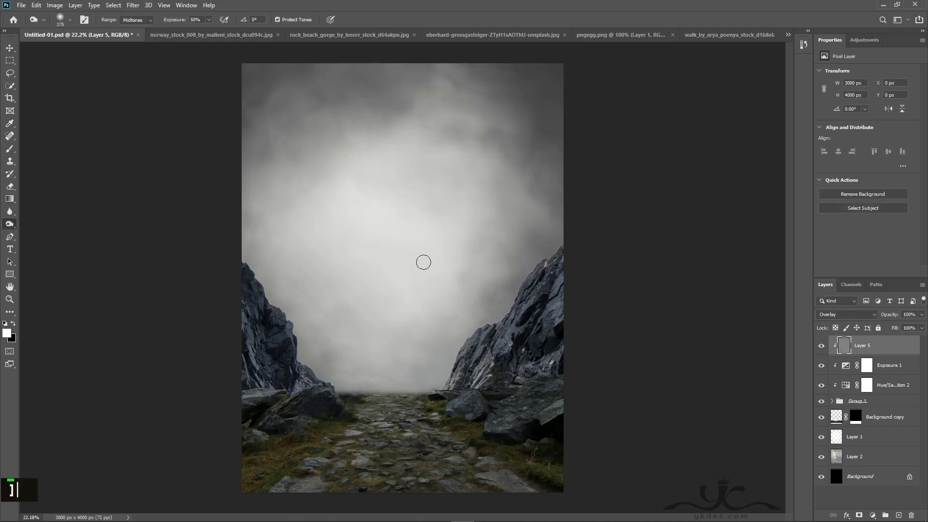
pyautogui.press(']')
pyautogui.press(']')
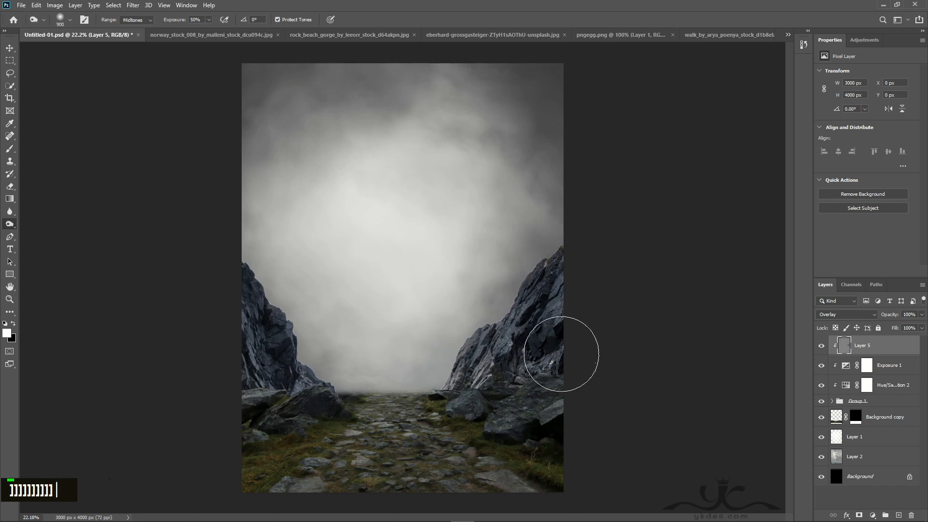
pyautogui.doubleClick(557, 365)
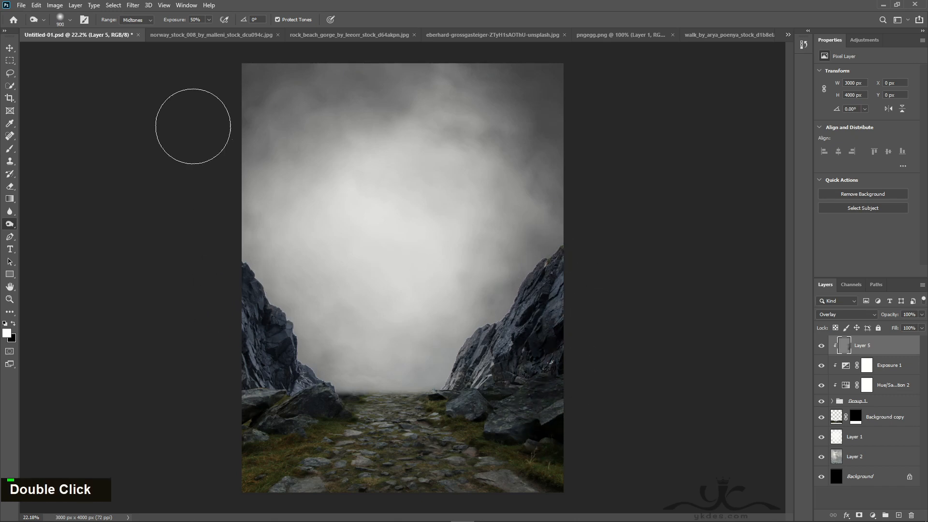
pyautogui.doubleClick(250, 341)
pyautogui.click(254, 343)
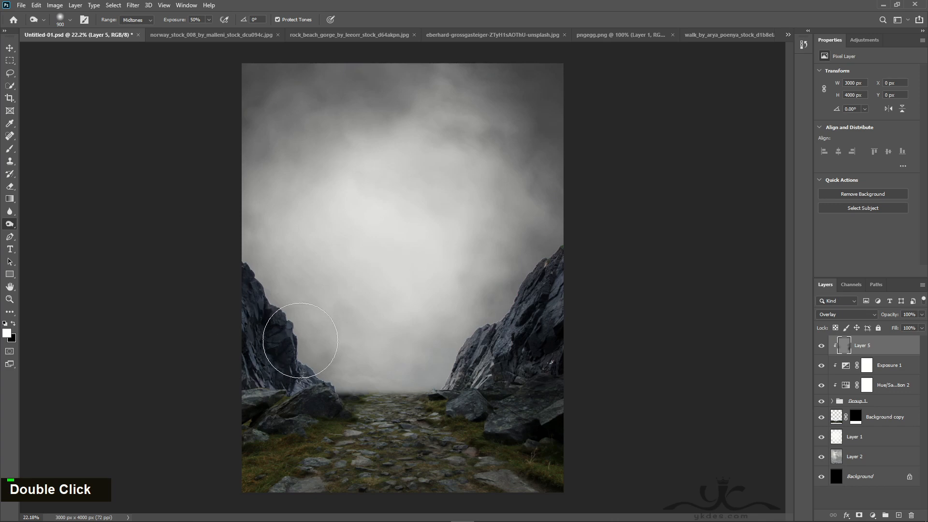
pyautogui.click(274, 350)
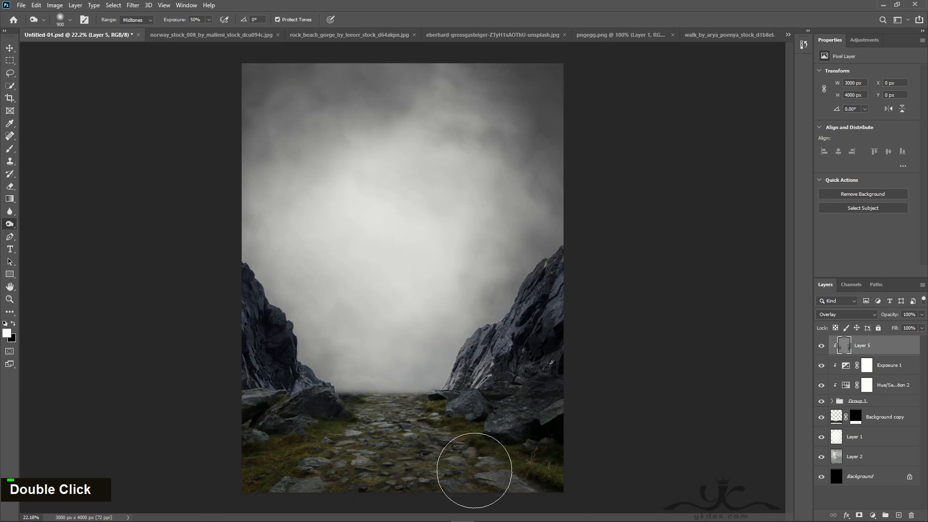
# Brighten the centre of the stone path and the inner rock faces on the gray layer with the Dodge tool, Midtones, 50% exposure.
pyautogui.rightClick(9, 223)
pyautogui.click(47, 224)
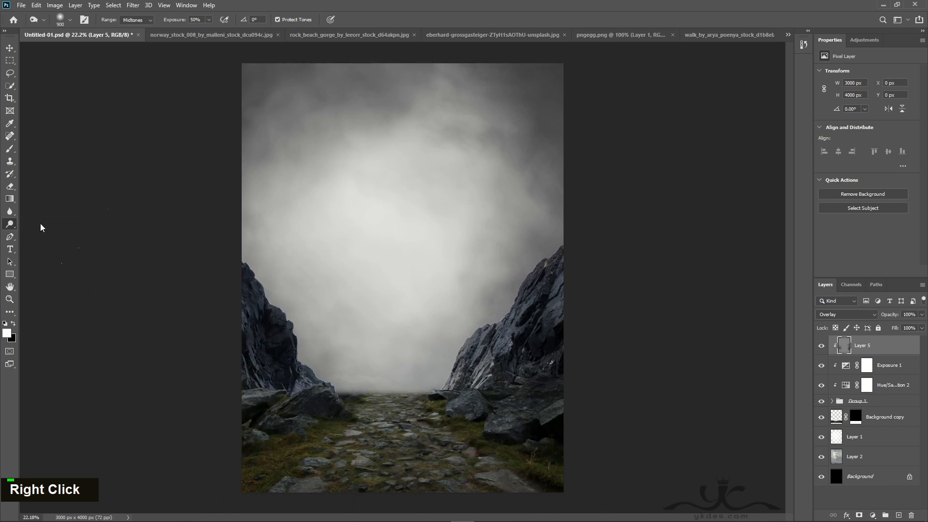
pyautogui.moveTo(367, 420)
pyautogui.mouseDown()
pyautogui.moveTo(384, 425)
pyautogui.moveTo(452, 397)
pyautogui.moveTo(462, 406)
pyautogui.moveTo(398, 416)
pyautogui.moveTo(567, 400)
pyautogui.moveTo(511, 331)
pyautogui.mouseUp()
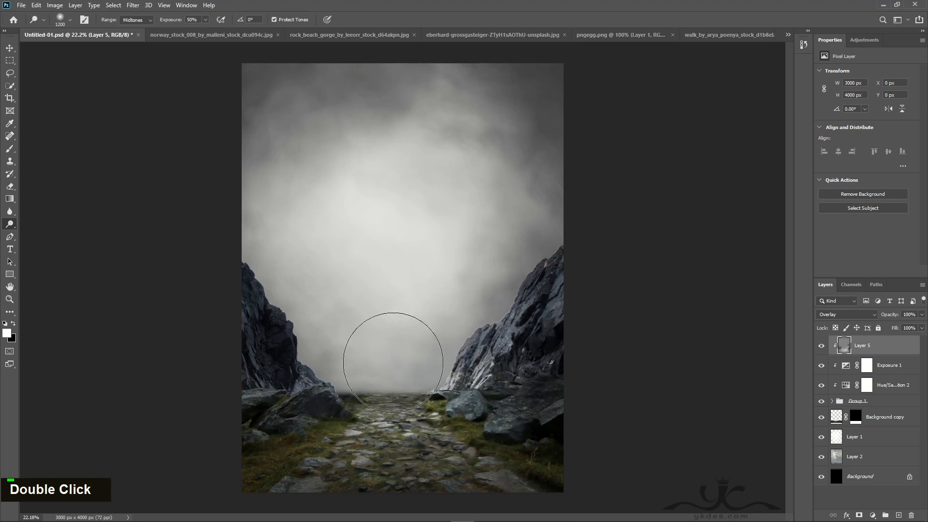
pyautogui.press('v')
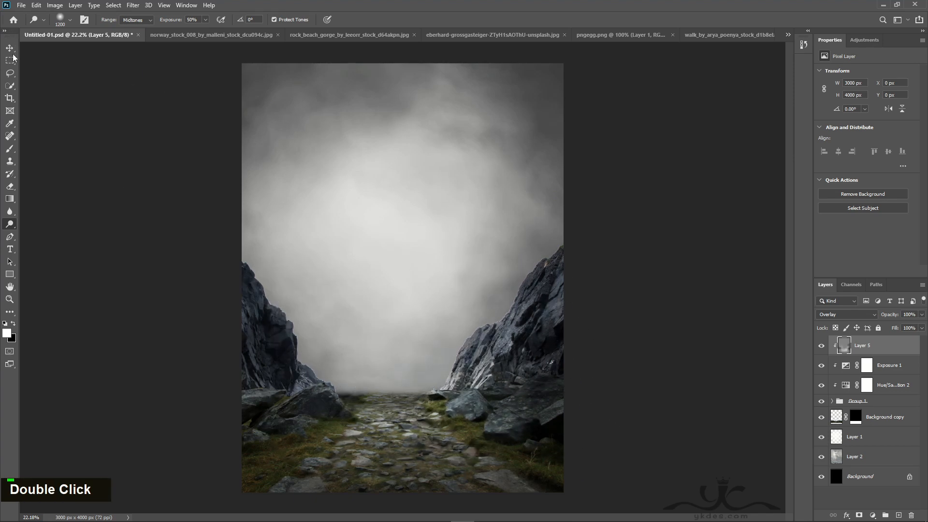
# Compare the image with and without the dodge-and-burn layer and set that layer's opacity to 84%.
pyautogui.click(822, 346)
pyautogui.click(821, 346)
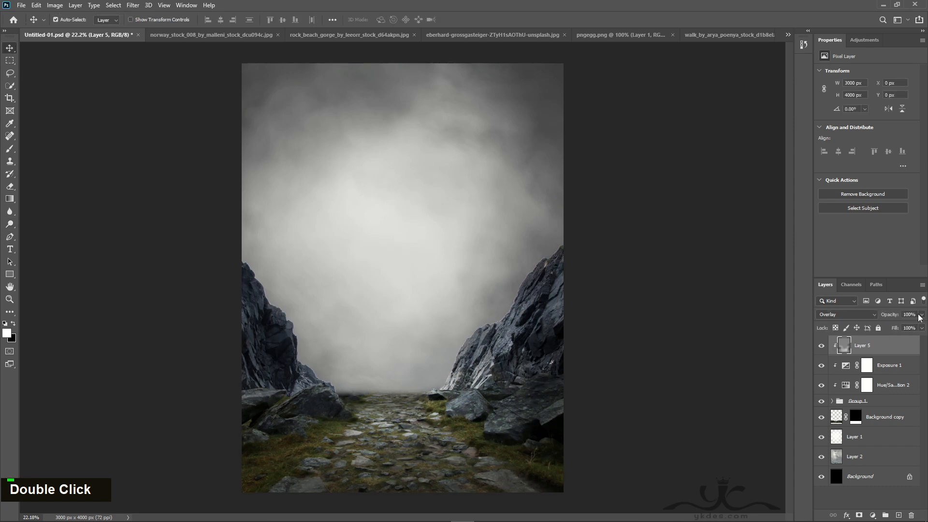
pyautogui.click(924, 315)
pyautogui.moveTo(922, 328); pyautogui.dragTo(914, 328)
# Add a clipped Exposure adjustment above Layer 5, lower its gamma correction to about 0.82 and fine-tune the exposure.
pyautogui.click(873, 515)
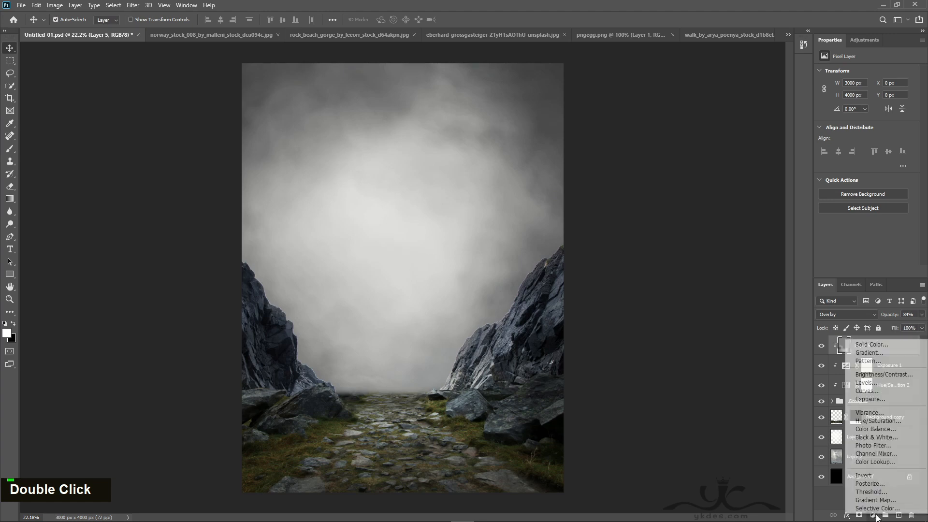
pyautogui.click(861, 344)
pyautogui.click(854, 271)
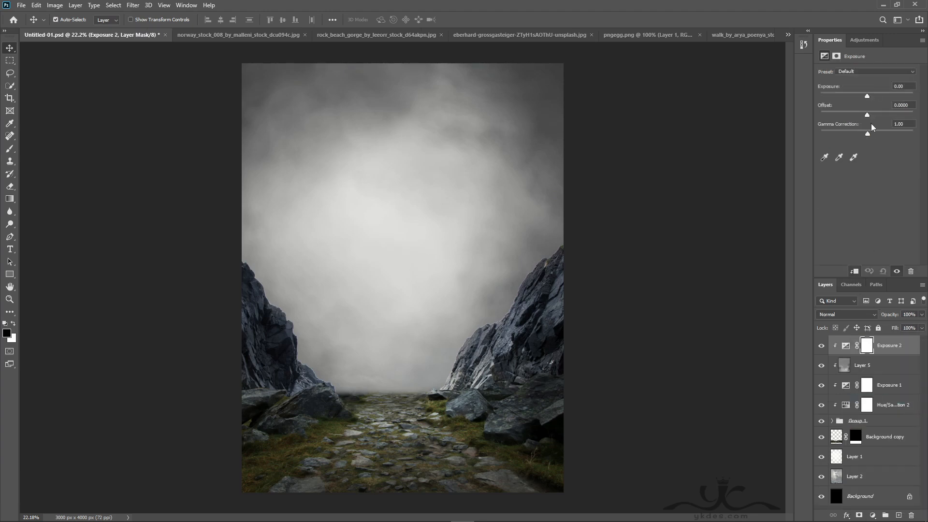
pyautogui.moveTo(872, 134); pyautogui.dragTo(877, 135)
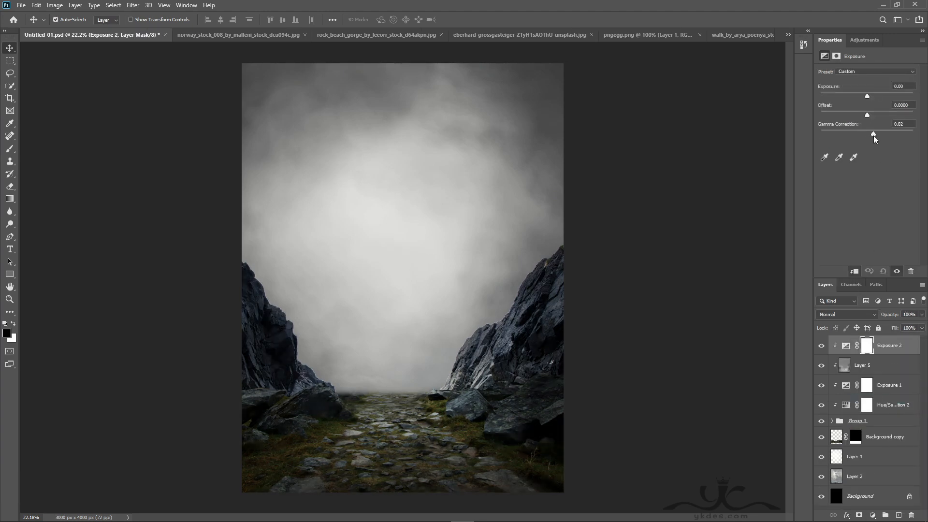
pyautogui.moveTo(866, 98); pyautogui.dragTo(866, 95)
# Fade the path's far end into the fog on the Background copy mask with a black soft round brush, 1800 px, 22% flow.
pyautogui.click(855, 437)
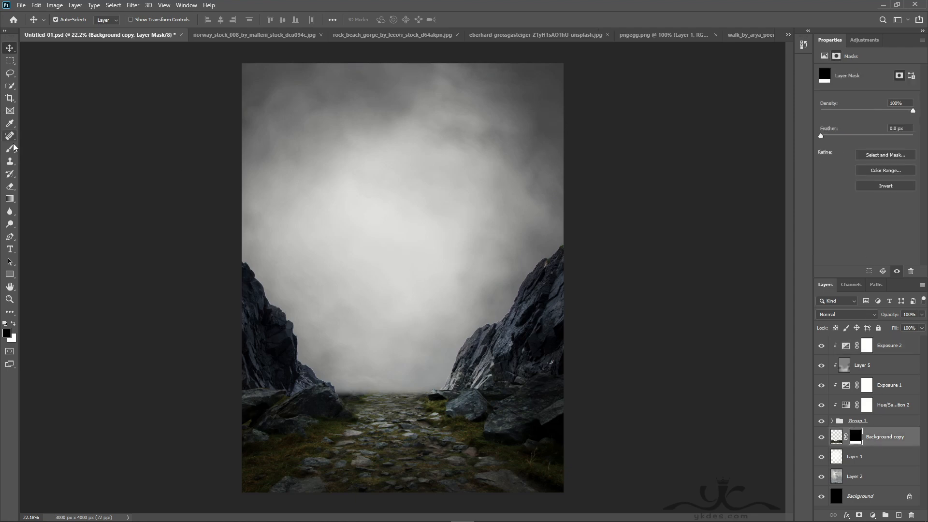
pyautogui.click(9, 148)
pyautogui.click(60, 20)
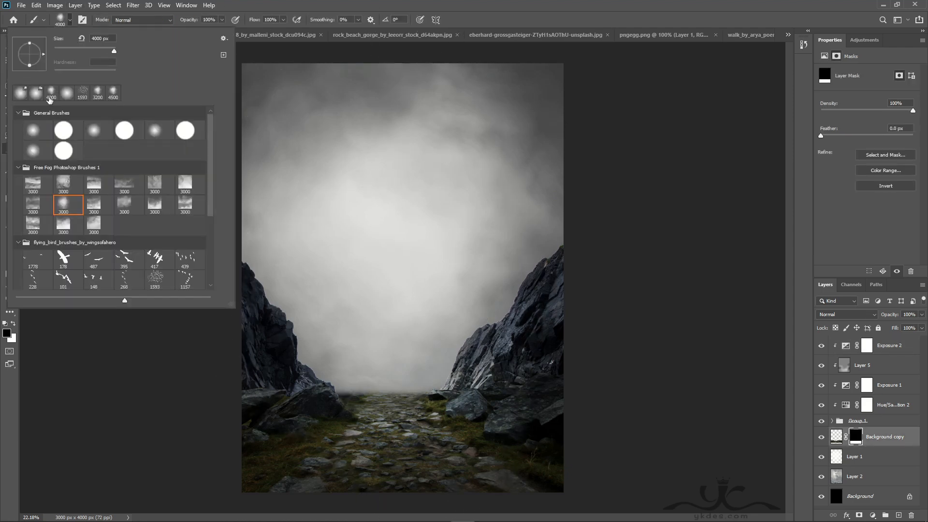
pyautogui.doubleClick(68, 96)
pyautogui.press('[')
pyautogui.press('[')
pyautogui.press('[')
pyautogui.press('[')
pyautogui.press('[')
pyautogui.press('[')
pyautogui.press('[')
pyautogui.press('[')
pyautogui.press('[')
pyautogui.press('[')
pyautogui.press('[')
pyautogui.press('[')
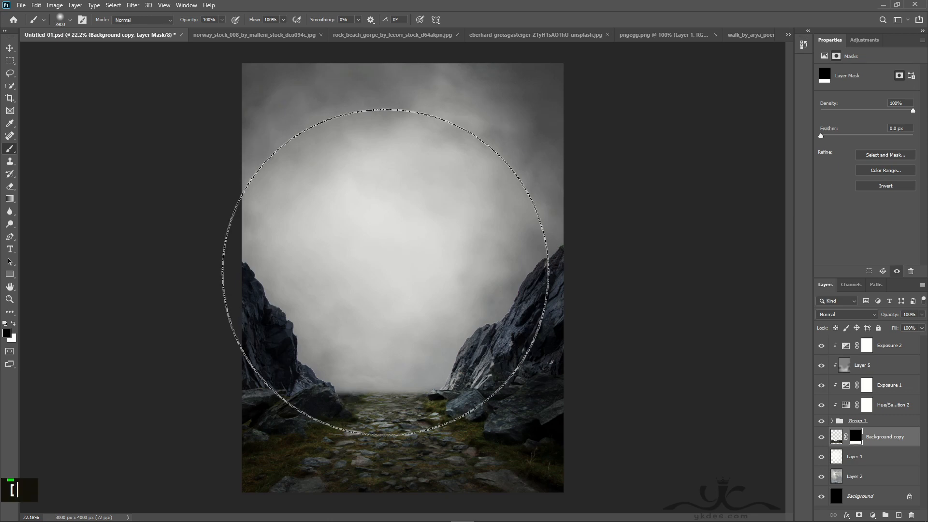
pyautogui.click(284, 20)
pyautogui.moveTo(281, 31); pyautogui.dragTo(248, 32)
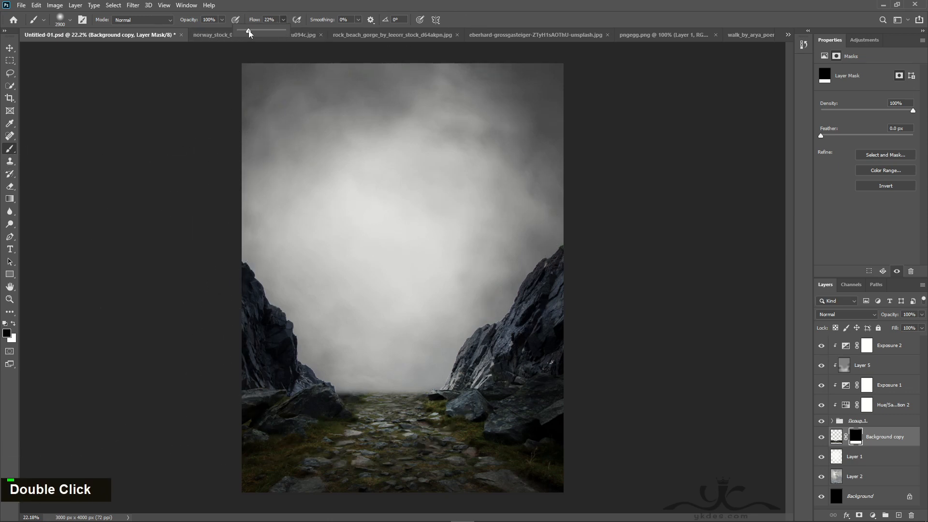
pyautogui.press('[')
pyautogui.press('[')
pyautogui.press('[')
pyautogui.press('[')
pyautogui.press('[')
pyautogui.press('[')
pyautogui.press('[')
pyautogui.press('[')
pyautogui.press('[')
pyautogui.press('[')
pyautogui.press('[')
pyautogui.doubleClick(394, 323)
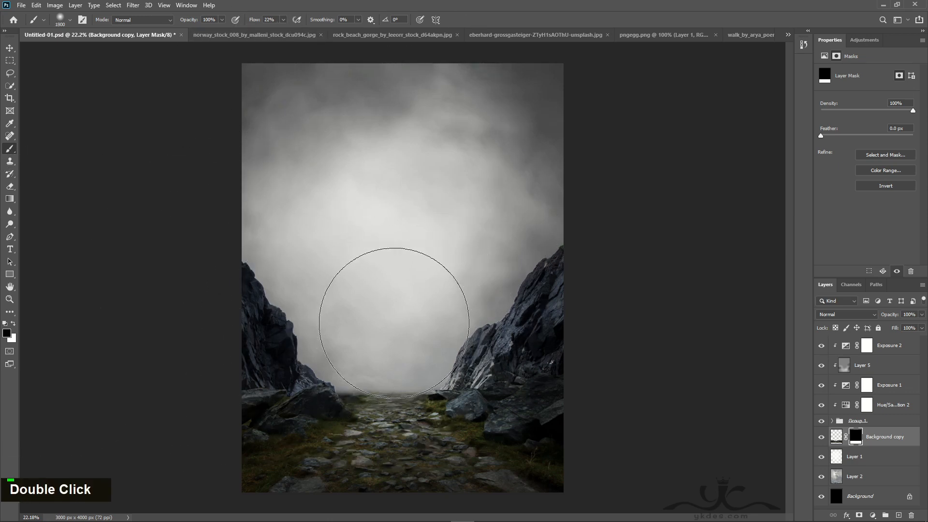
pyautogui.press('[')
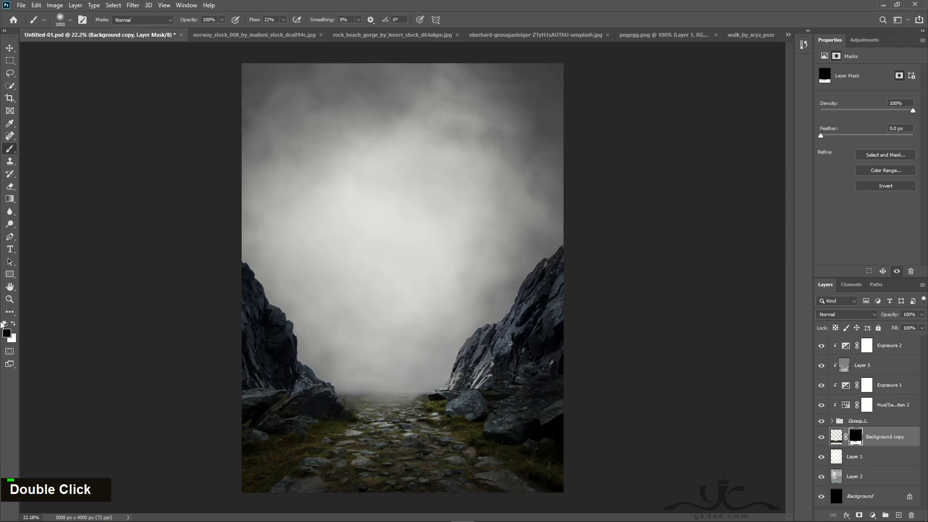
pyautogui.click(10, 48)
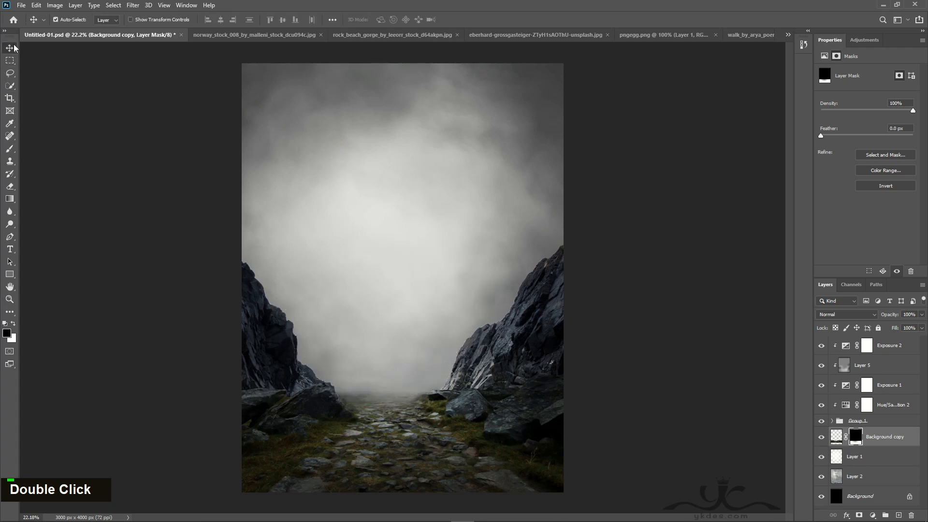
# Move the ruined building from pngegg.png into Untitled-01.psd, directly above Layer 1.
pyautogui.click(870, 461)
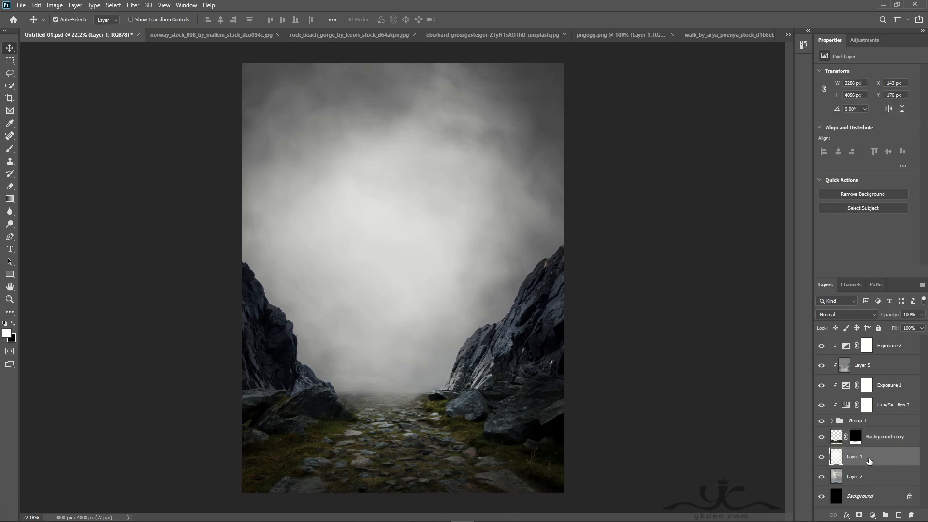
pyautogui.click(625, 34)
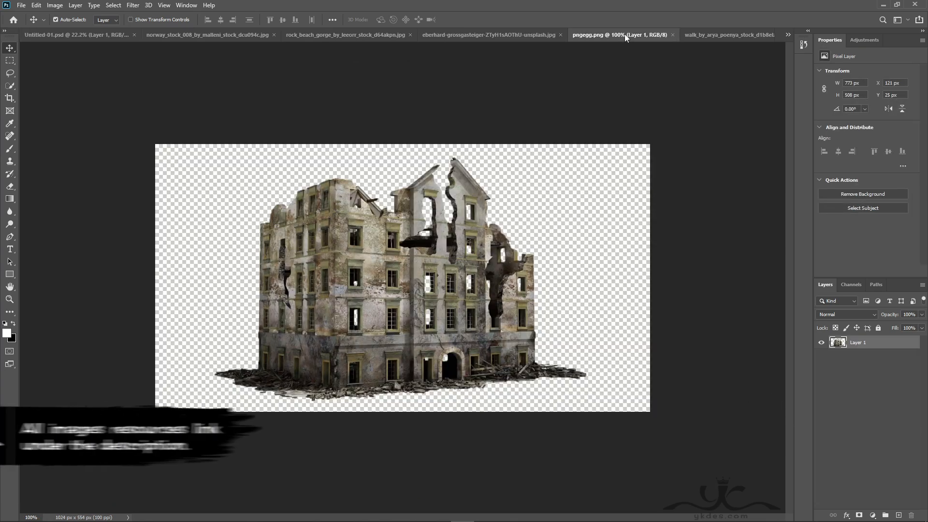
pyautogui.moveTo(431, 268); pyautogui.dragTo(414, 307)
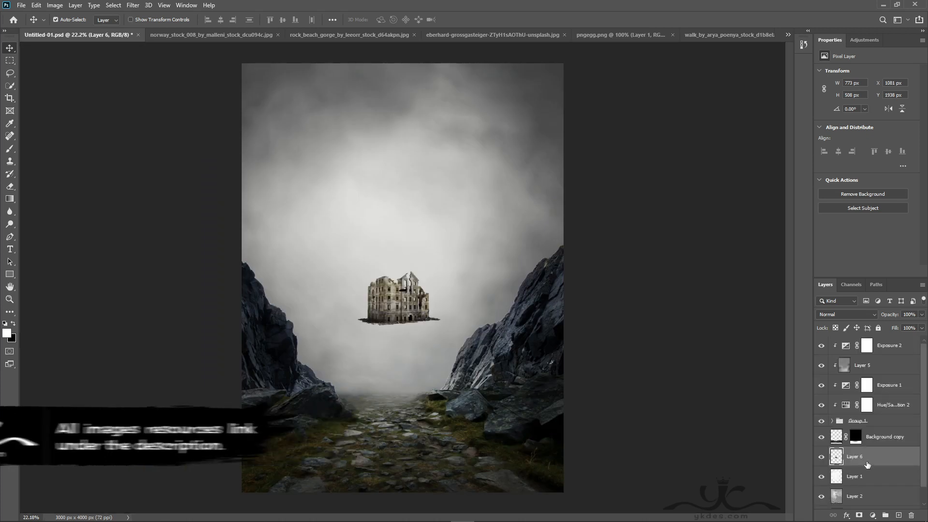
# Enlarge the ruined building to about 3498 × 2299 px and position it behind and between the two cliffs.
pyautogui.press('ctrl')
pyautogui.hotkey('ctrl', 't')
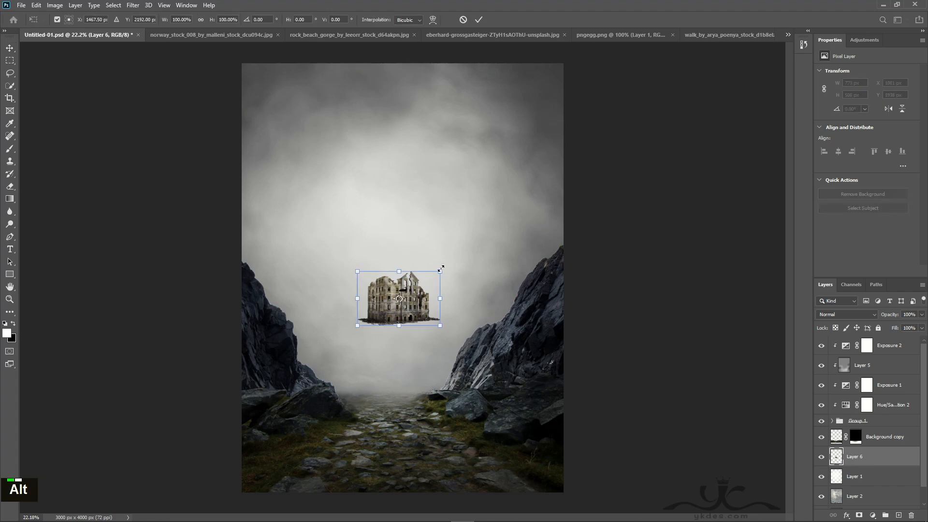
pyautogui.moveTo(453, 273); pyautogui.dragTo(597, 183)
pyautogui.moveTo(373, 338); pyautogui.dragTo(361, 303)
pyautogui.press('Return')
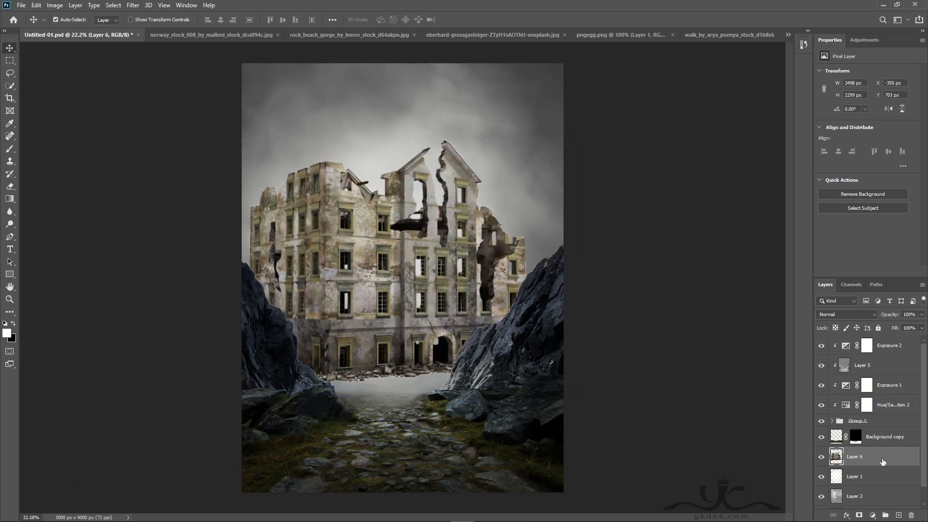
# Add a layer mask to the building and hide its base in mist using a black fog brush, about 3900 px, 100% flow.
pyautogui.click(860, 515)
pyautogui.click(9, 148)
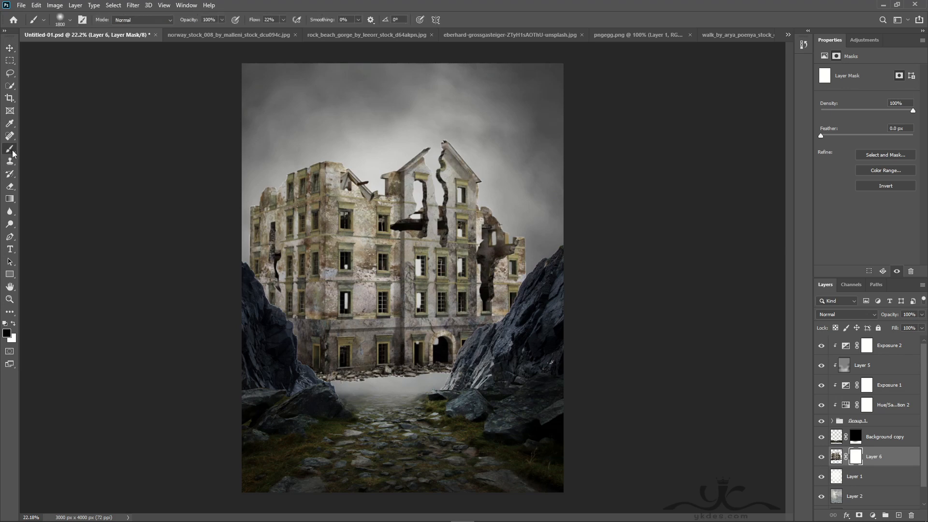
pyautogui.click(65, 23)
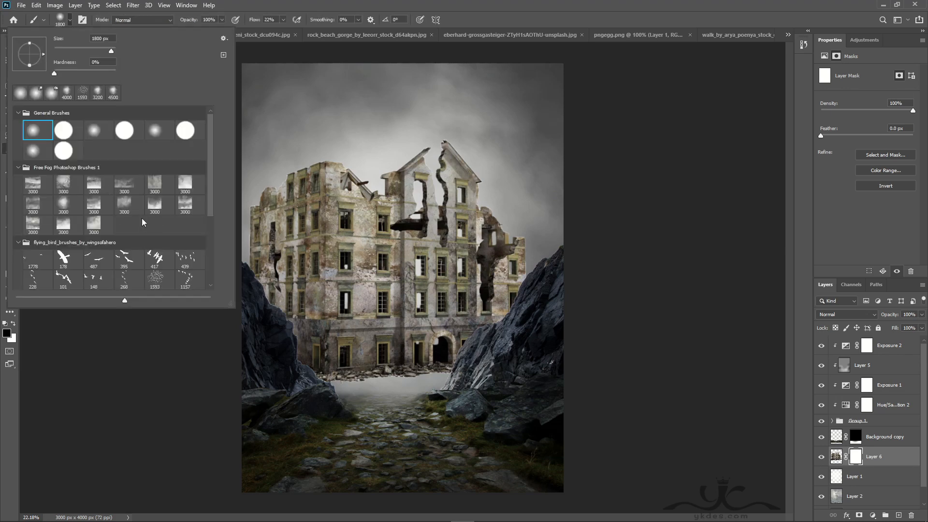
pyautogui.doubleClick(62, 224)
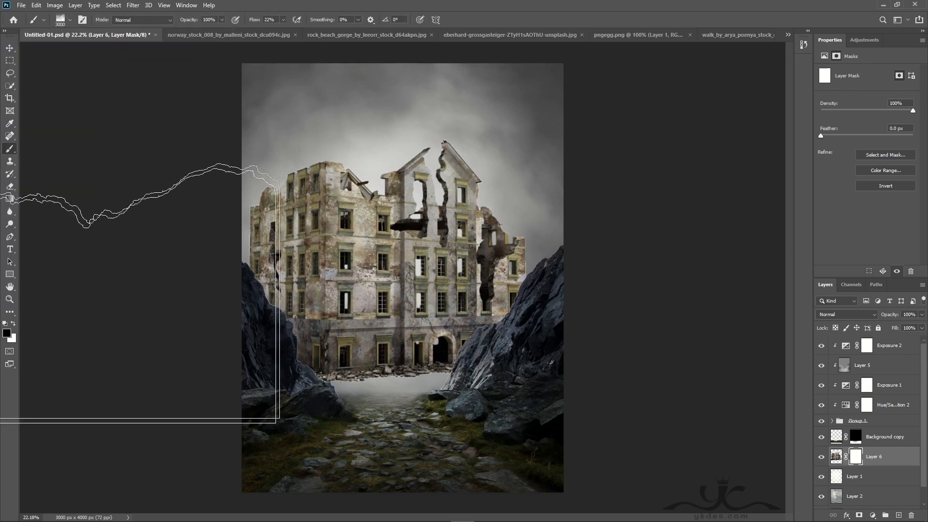
pyautogui.click(283, 20)
pyautogui.click(284, 32)
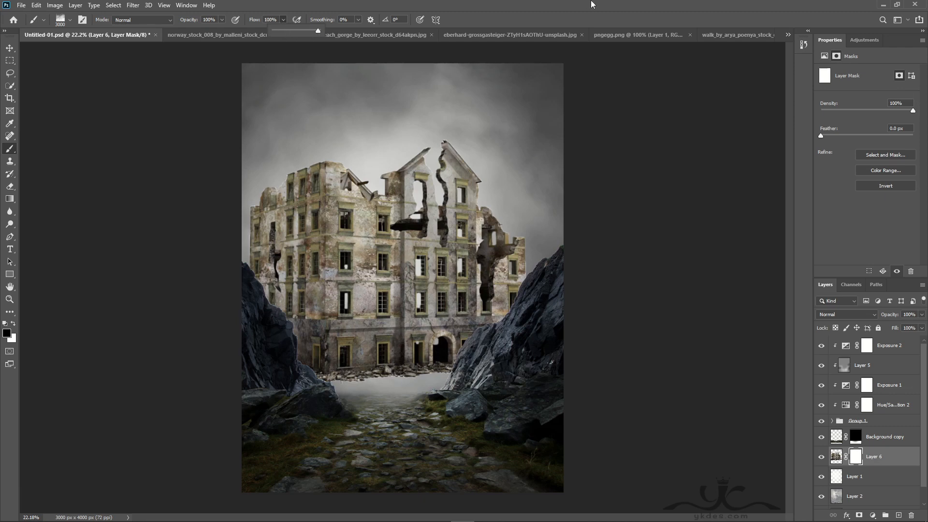
pyautogui.press(']')
pyautogui.press(']')
pyautogui.press(']')
pyautogui.press(']')
pyautogui.press(']')
pyautogui.press(']')
pyautogui.press(']')
pyautogui.press(']')
pyautogui.press(']')
pyautogui.press(']')
pyautogui.press(']')
pyautogui.press(']')
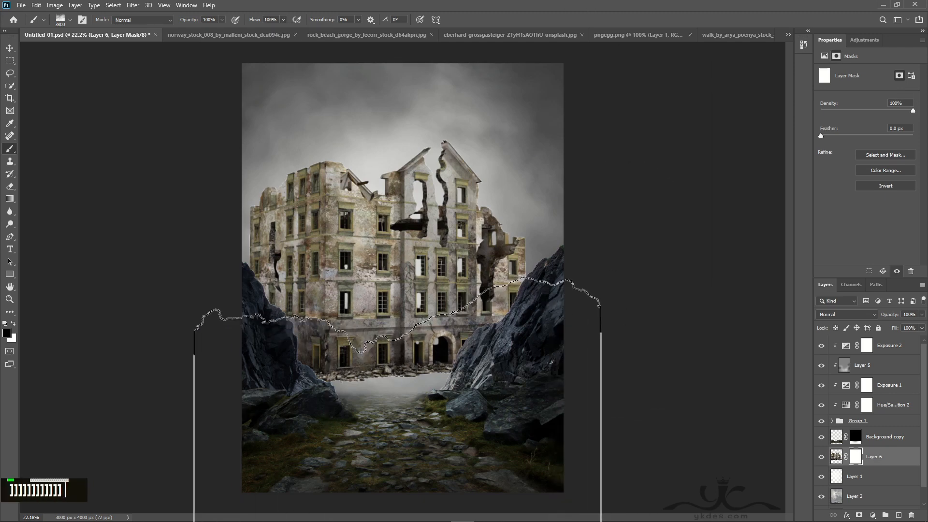
pyautogui.press(']')
pyautogui.doubleClick(398, 436)
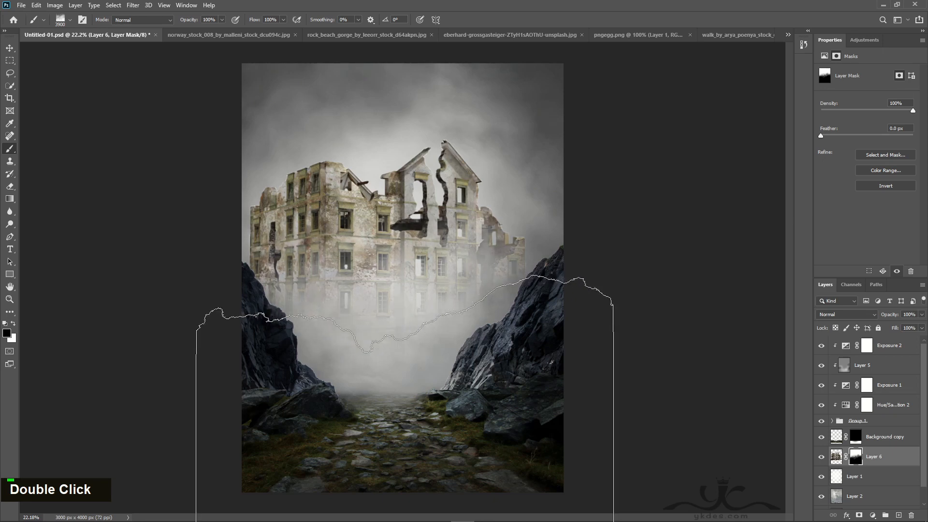
# Create a layer above Background copy and darken the mist over the path's far end with a black soft round brush, 2400 px, 33% flow.
pyautogui.click(10, 48)
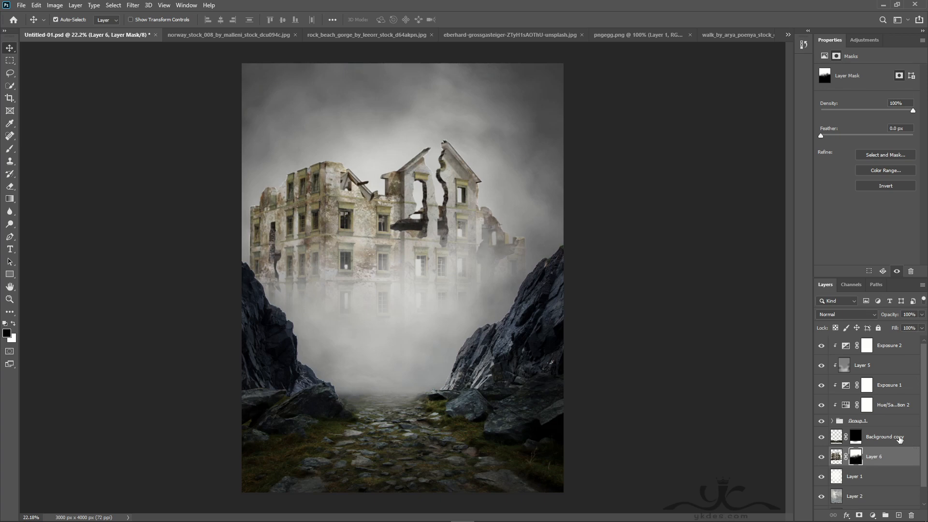
pyautogui.click(899, 438)
pyautogui.click(898, 515)
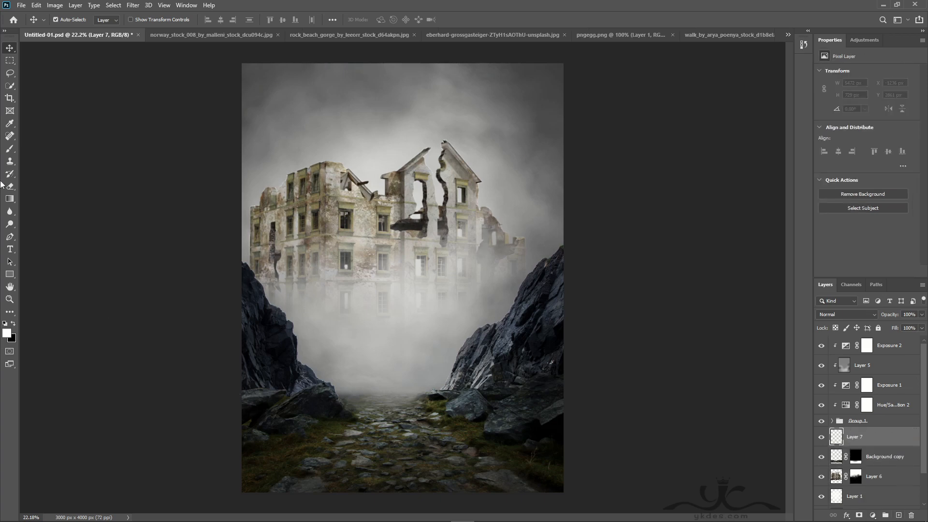
pyautogui.click(10, 148)
pyautogui.click(63, 20)
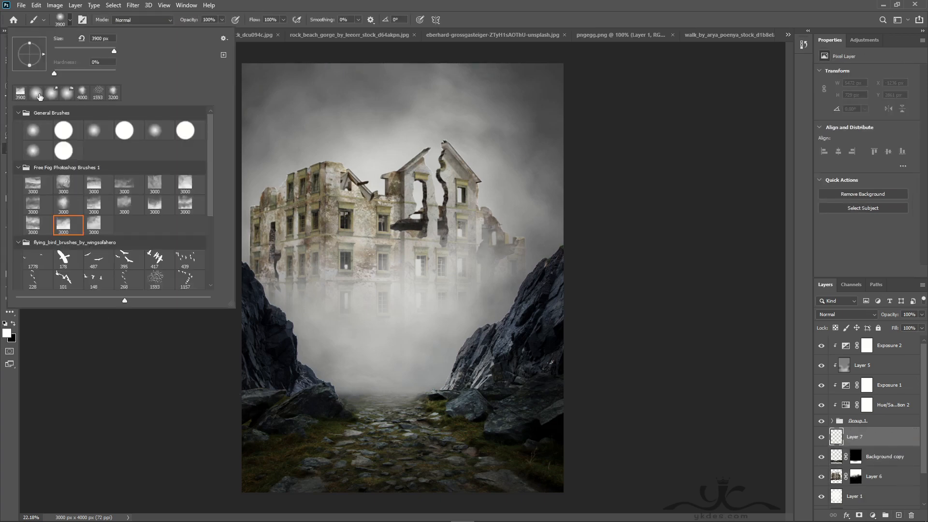
pyautogui.doubleClick(37, 95)
pyautogui.click(283, 20)
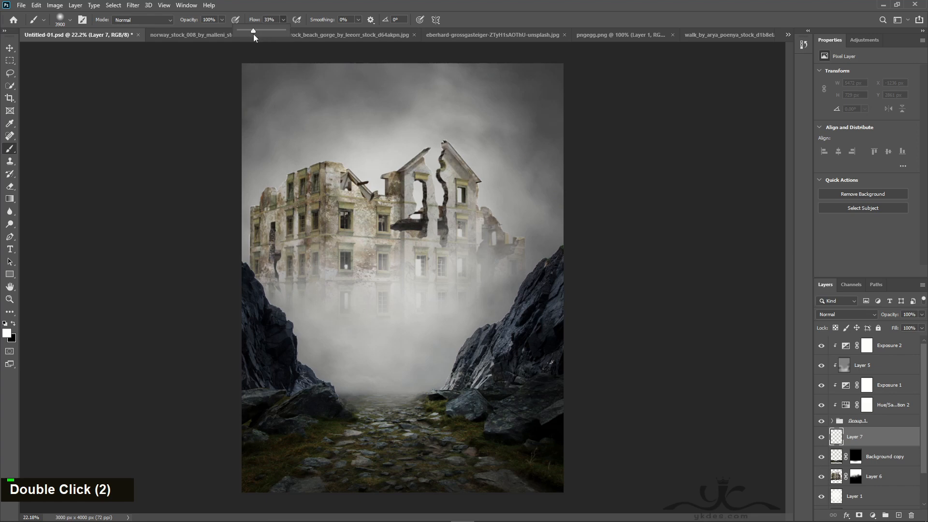
pyautogui.click(13, 323)
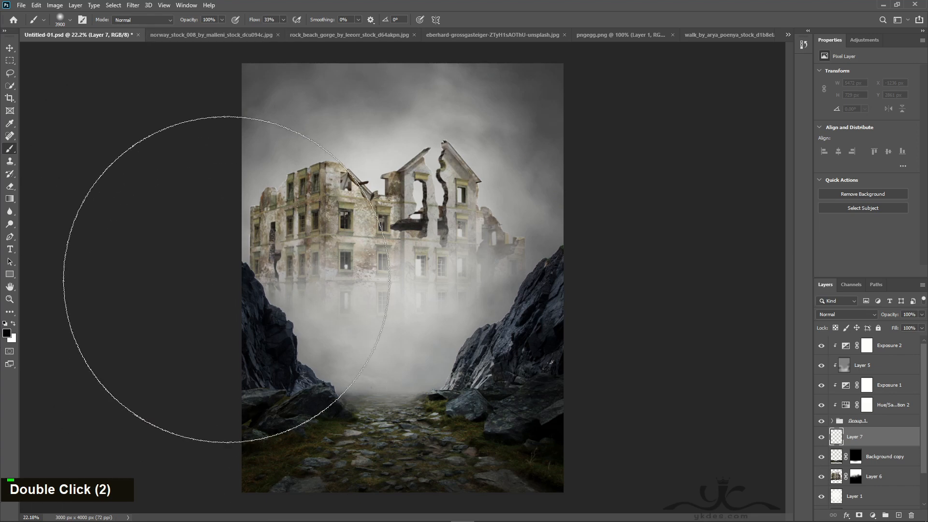
pyautogui.press('[')
pyautogui.press('[')
pyautogui.press('[')
pyautogui.press('[')
pyautogui.press('[')
pyautogui.press('[')
pyautogui.press('[')
pyautogui.press('[')
pyautogui.press('[')
pyautogui.press('[')
pyautogui.press('[')
pyautogui.press('[')
pyautogui.press('[')
pyautogui.press('[')
pyautogui.press('[')
pyautogui.moveTo(283, 357)
pyautogui.mouseDown()
pyautogui.moveTo(311, 430)
pyautogui.moveTo(269, 410)
pyautogui.moveTo(416, 447)
pyautogui.moveTo(611, 404)
pyautogui.moveTo(446, 415)
pyautogui.moveTo(260, 466)
pyautogui.moveTo(383, 435)
pyautogui.moveTo(232, 435)
pyautogui.mouseUp()
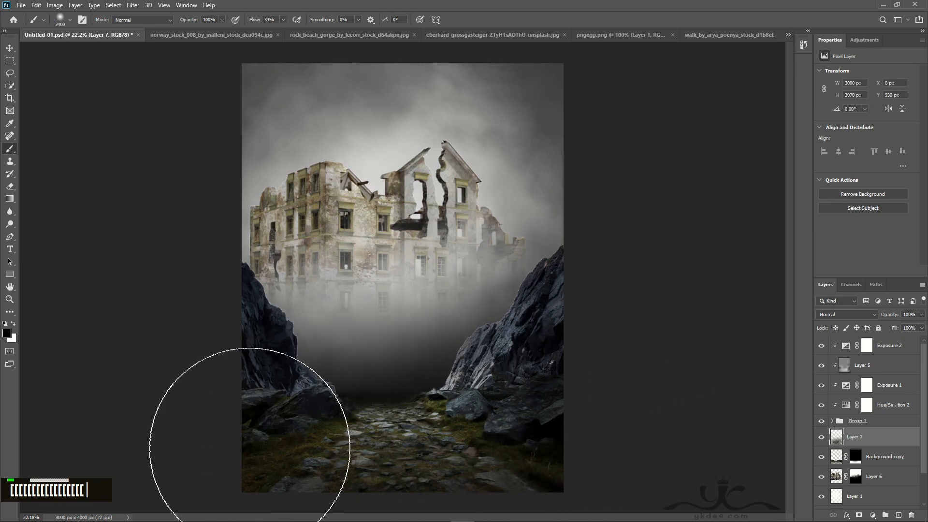
# Lower the opacity of the dark shading layer to 65%.
pyautogui.click(921, 327)
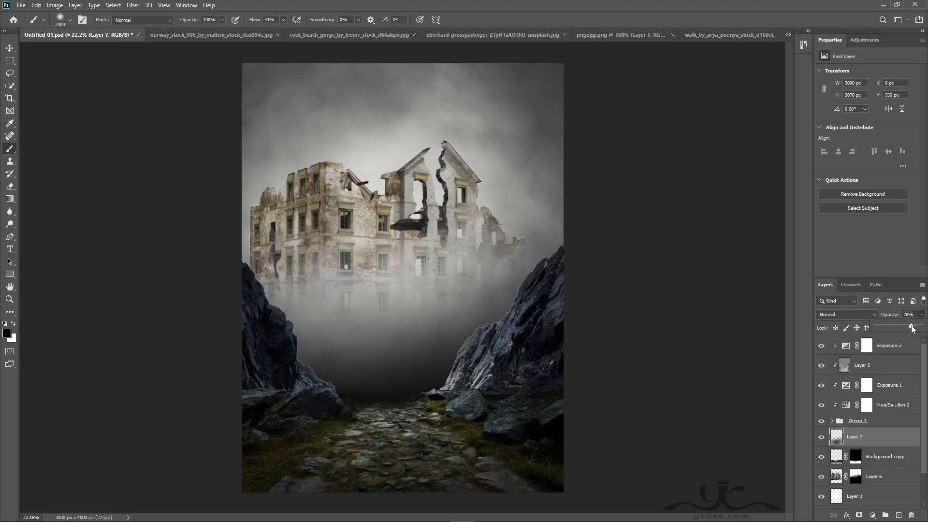
pyautogui.moveTo(912, 329); pyautogui.dragTo(906, 330)
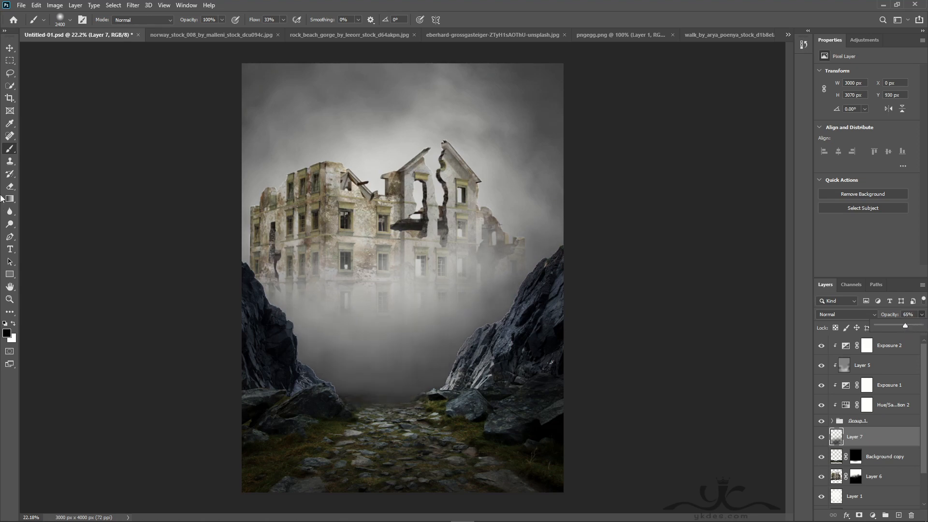
pyautogui.click(9, 48)
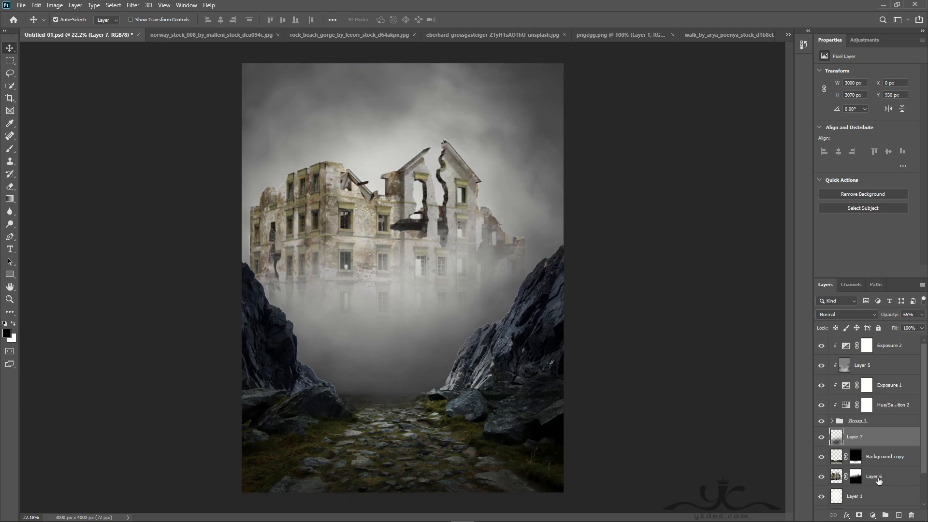
# Fade the building's left side into the fog on the Layer 6 mask with a black soft round brush, 2400 px, 33% flow.
pyautogui.doubleClick(856, 478)
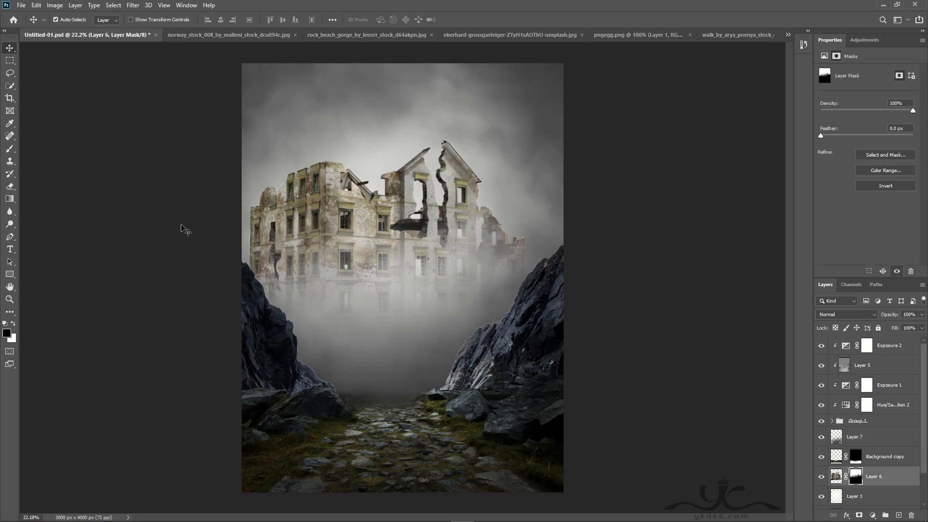
pyautogui.press('b')
pyautogui.moveTo(180, 232)
pyautogui.mouseDown()
pyautogui.moveTo(183, 201)
pyautogui.moveTo(183, 237)
pyautogui.moveTo(157, 252)
pyautogui.mouseUp()
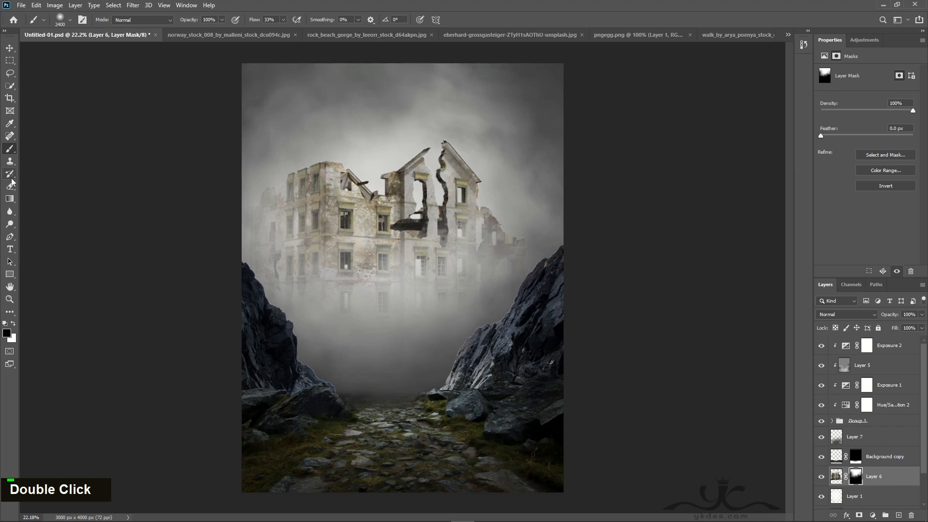
pyautogui.click(9, 48)
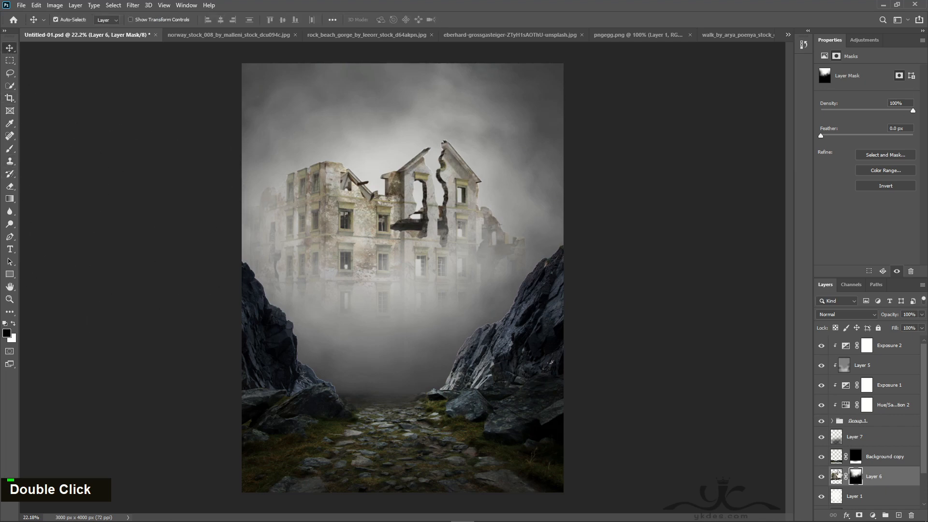
# Add a Hue/Saturation adjustment clipped to the building in Layer 6, with Saturation -41 and Lightness about -73.
pyautogui.click(836, 476)
pyautogui.click(872, 515)
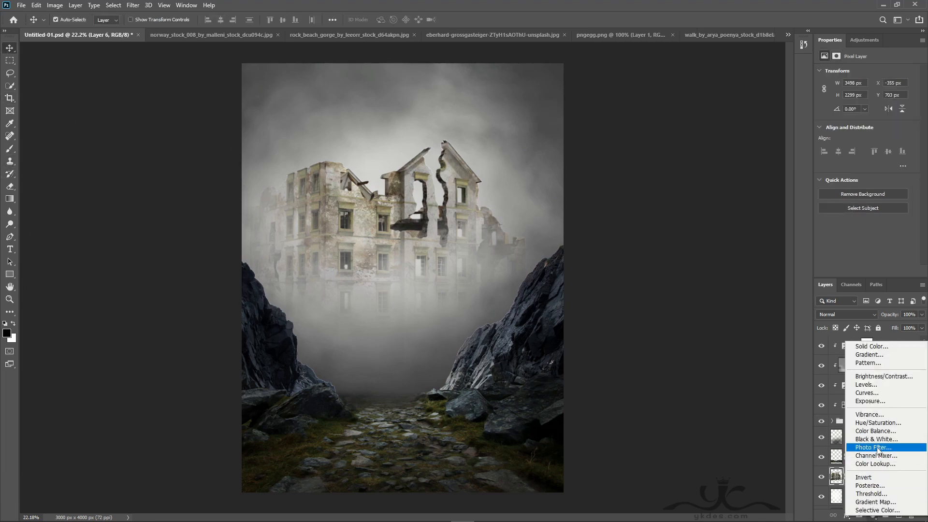
pyautogui.click(880, 426)
pyautogui.click(855, 272)
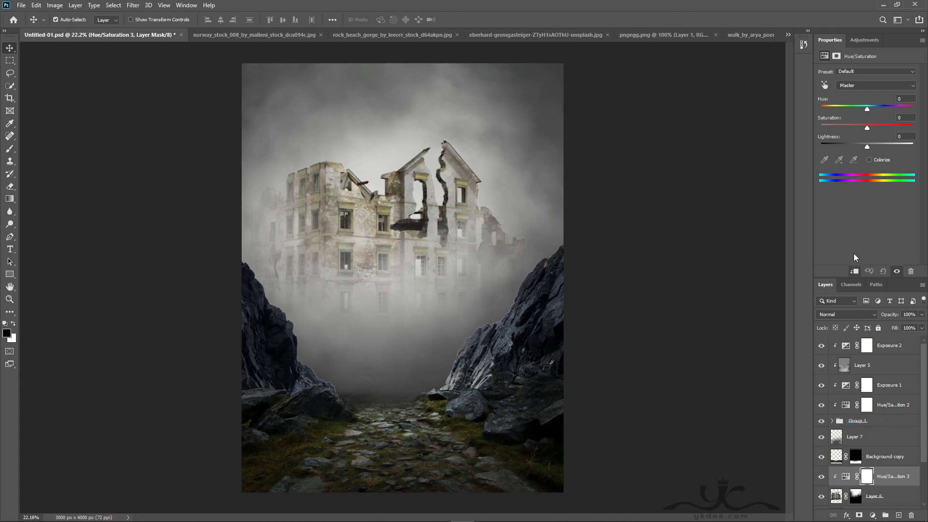
pyautogui.moveTo(866, 128); pyautogui.dragTo(827, 147)
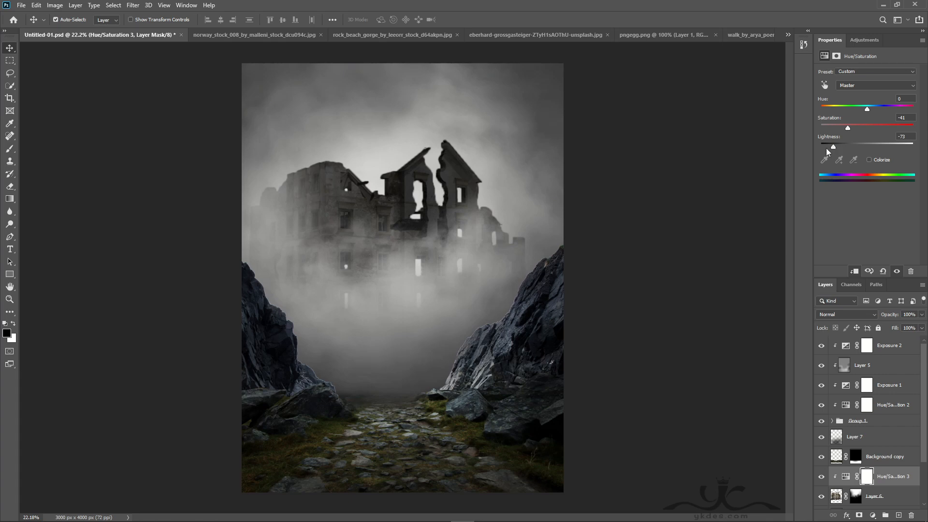
# Fine-tune the opacity of the dark shading on Layer 7 against the darkened building.
pyautogui.click(883, 441)
pyautogui.click(922, 314)
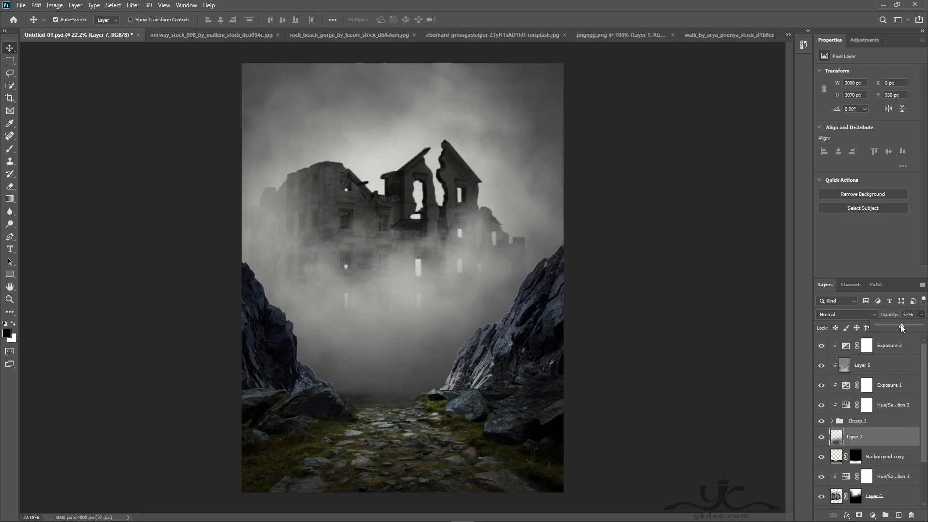
pyautogui.moveTo(902, 328); pyautogui.dragTo(906, 324)
# Create a layer above Layer 7 and stamp fog over the path's far end with a white fog brush, 4400 px, 33% flow.
pyautogui.click(888, 436)
pyautogui.click(899, 515)
pyautogui.click(10, 148)
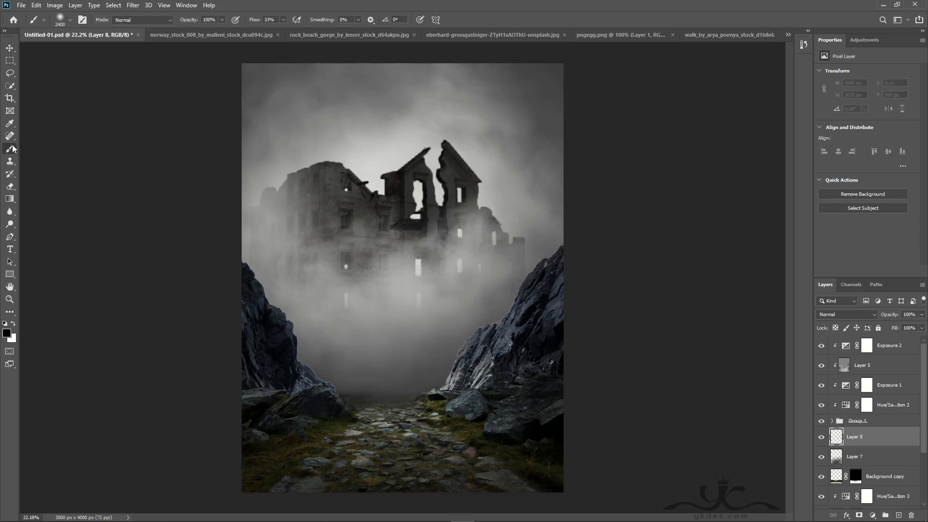
pyautogui.click(59, 22)
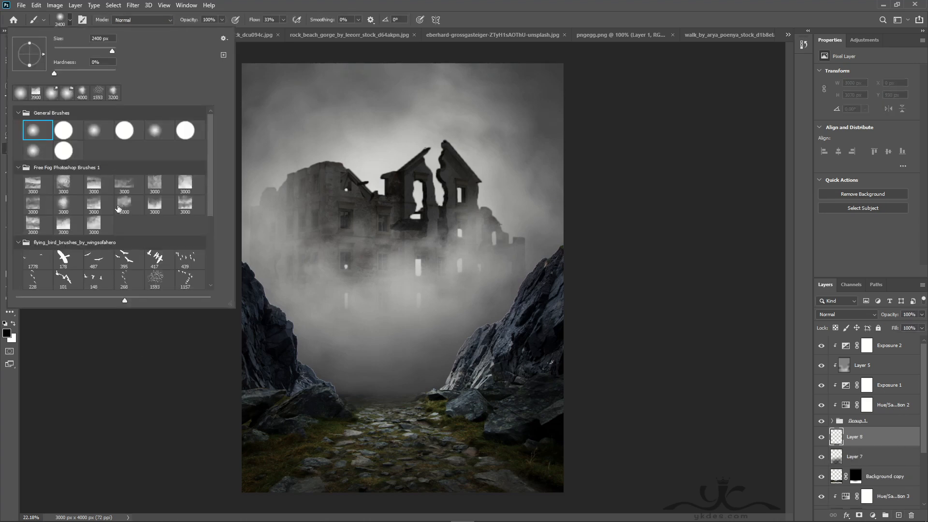
pyautogui.doubleClick(154, 203)
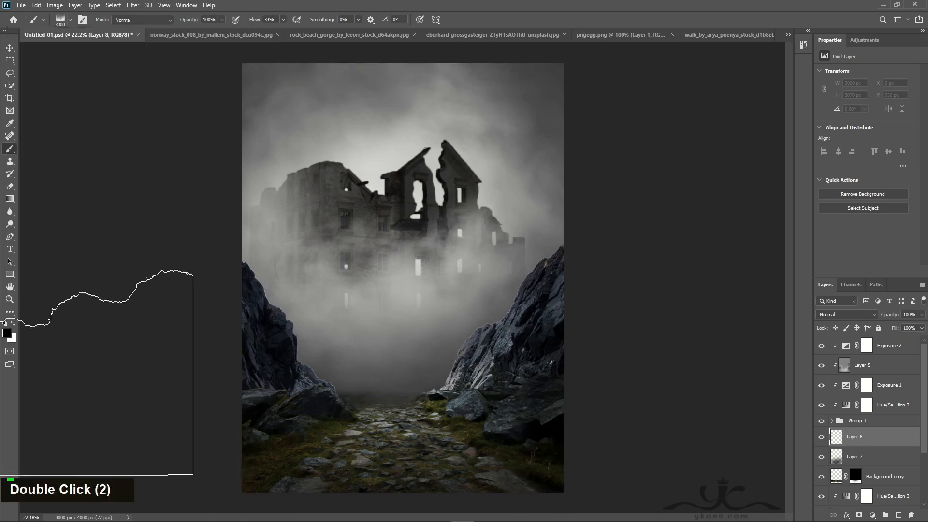
pyautogui.click(14, 323)
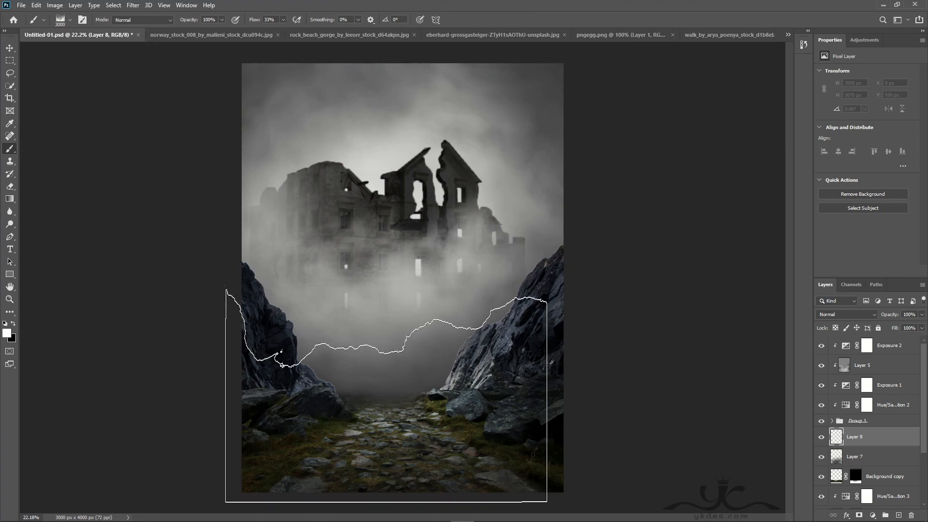
pyautogui.press(']')
pyautogui.press(']')
pyautogui.press(']')
pyautogui.press(']')
pyautogui.press(']')
pyautogui.press(']')
pyautogui.press(']')
pyautogui.press(']')
pyautogui.press(']')
pyautogui.press(']')
pyautogui.press(']')
pyautogui.press(']')
pyautogui.press(']')
pyautogui.press(']')
pyautogui.press(']')
pyautogui.press(']')
pyautogui.press(']')
pyautogui.press(']')
pyautogui.press(']')
pyautogui.press(']')
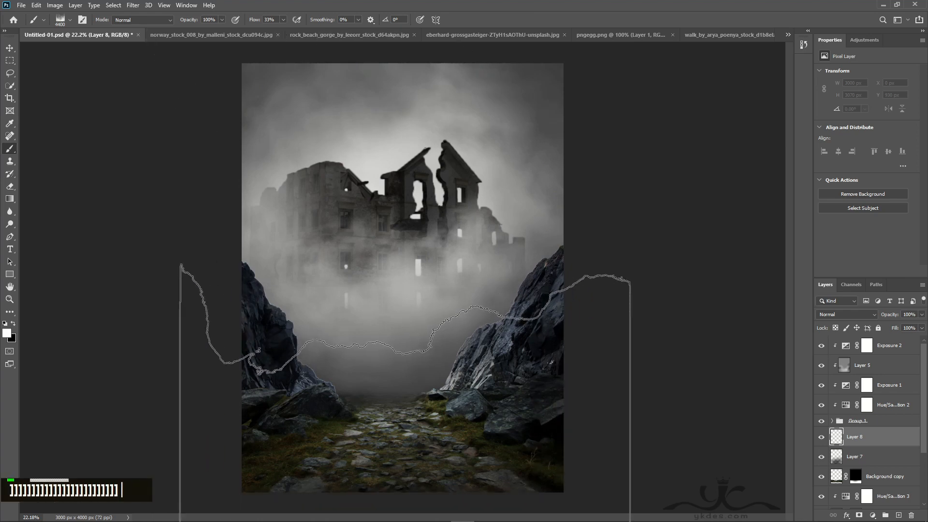
pyautogui.click(406, 388)
pyautogui.click(406, 384)
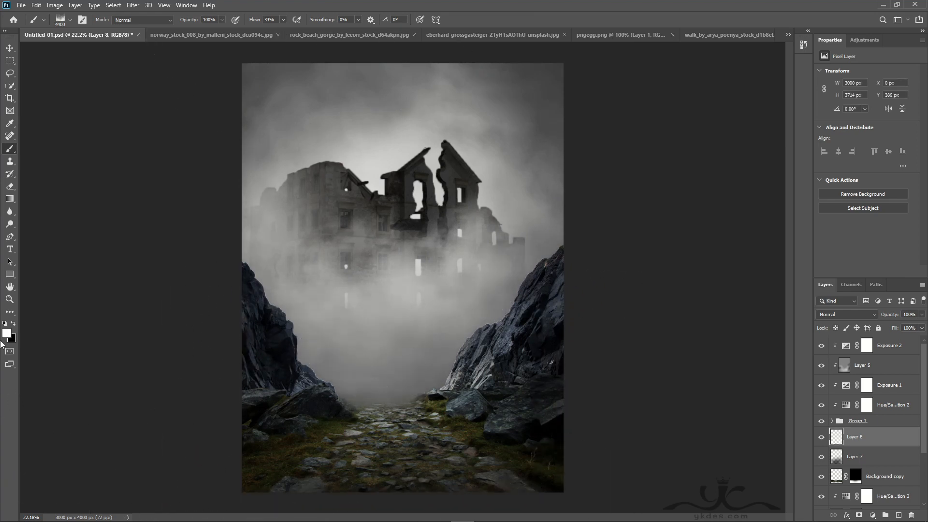
# Reduce the opacity of the new fog layer, Layer 8, to 86%.
pyautogui.click(10, 48)
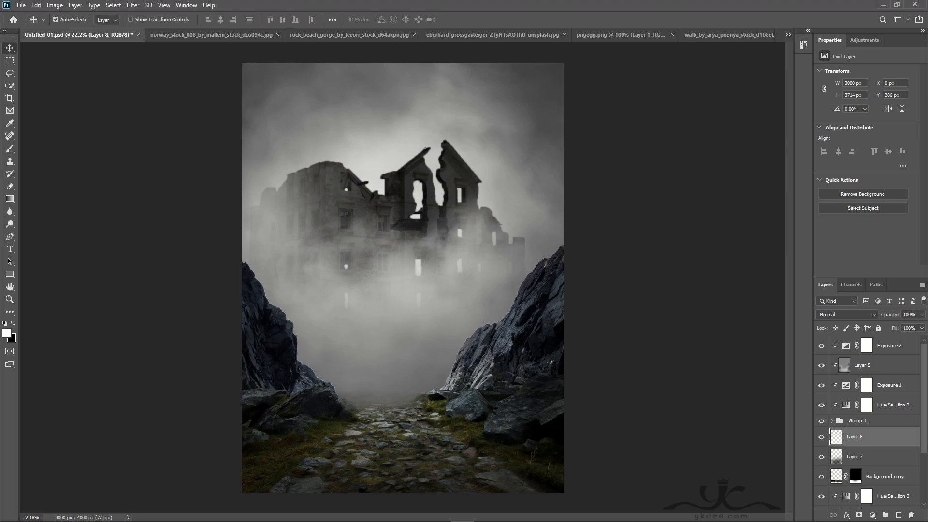
pyautogui.click(922, 315)
pyautogui.click(915, 327)
pyautogui.scroll(-1, 870, 457)
pyautogui.press(']')
pyautogui.press(']')
pyautogui.press(']')
pyautogui.press(']')
pyautogui.press(']')
pyautogui.press(']')
pyautogui.press(']')
pyautogui.press(']')
pyautogui.press(']')
pyautogui.press(']')
pyautogui.press(']')
pyautogui.press(']')
pyautogui.press(']')
pyautogui.press(']')
pyautogui.press(']')
pyautogui.press(']')
pyautogui.press(']')
pyautogui.press(']')
pyautogui.press(']')
pyautogui.press(']')
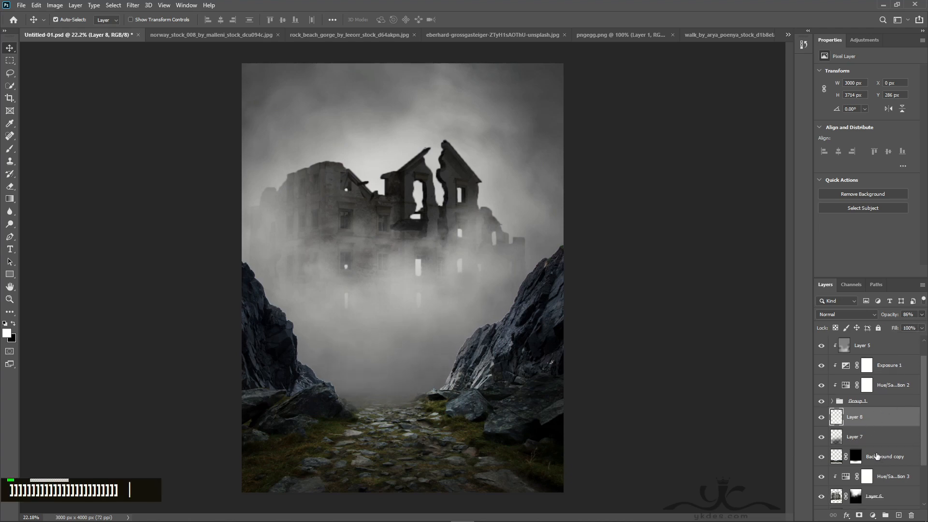
# Restore the building's right side and lower floors on the Layer 6 mask with a white soft round brush, about 2100 px, 33% flow.
pyautogui.click(857, 497)
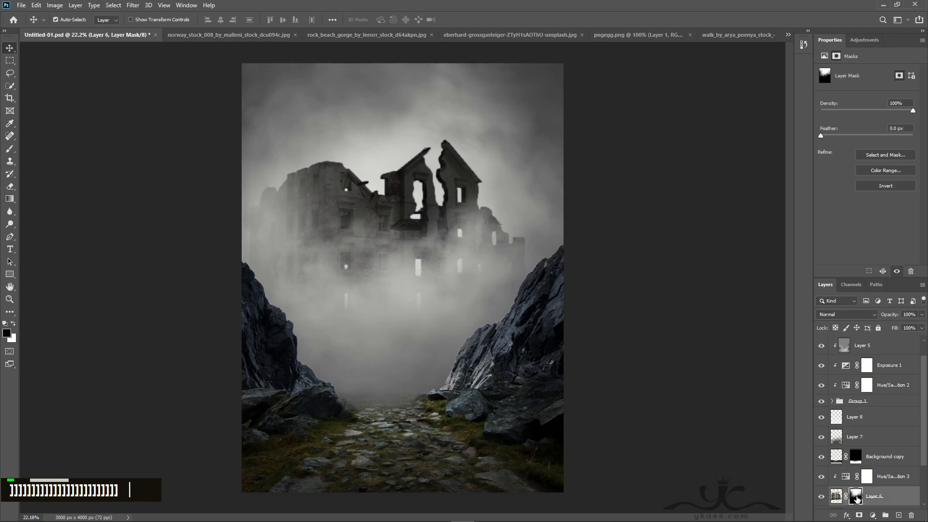
pyautogui.click(10, 149)
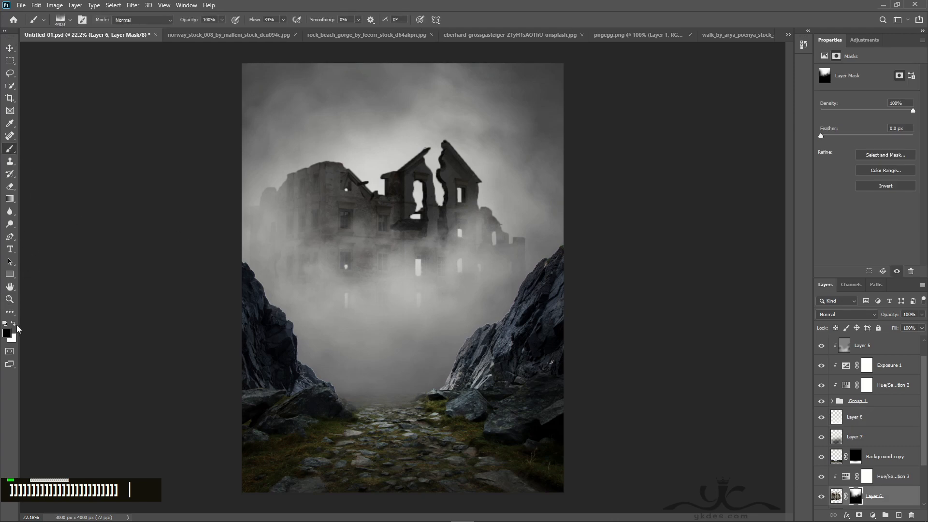
pyautogui.click(62, 21)
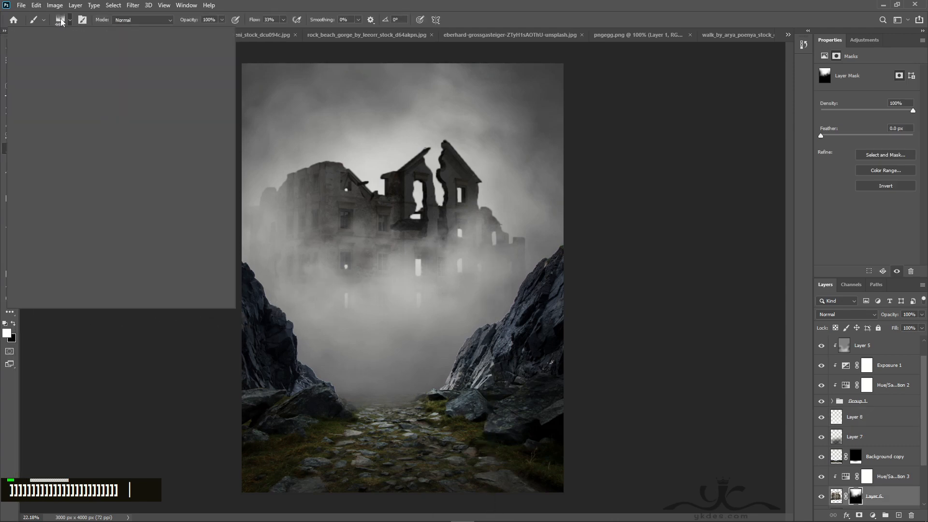
pyautogui.doubleClick(32, 132)
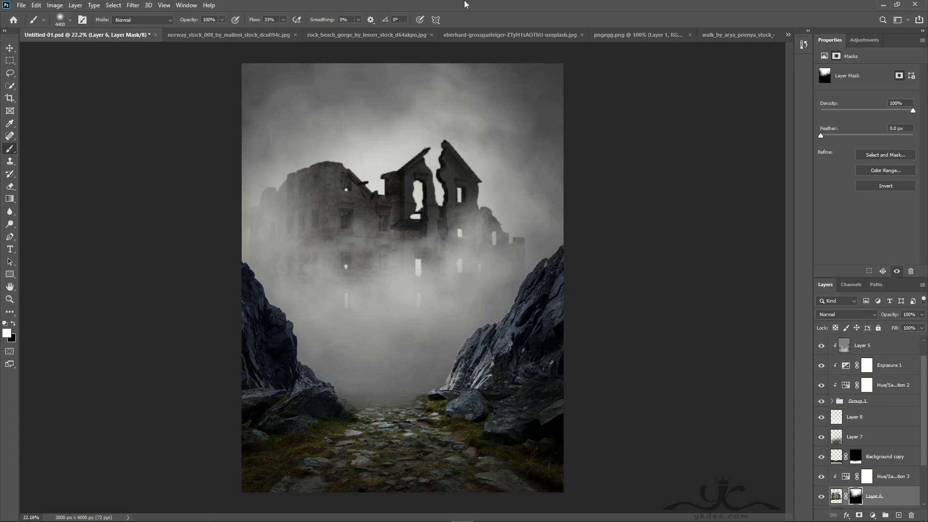
pyautogui.press(']')
pyautogui.press(']')
pyautogui.press(']')
pyautogui.press(']')
pyautogui.press(']')
pyautogui.press(']')
pyautogui.press(']')
pyautogui.press(']')
pyautogui.press(']')
pyautogui.press(']')
pyautogui.press(']')
pyautogui.press(']')
pyautogui.press(']')
pyautogui.press(']')
pyautogui.press(']')
pyautogui.press(']')
pyautogui.press(']')
pyautogui.press(']')
pyautogui.press(']')
pyautogui.press(']')
pyautogui.press('[')
pyautogui.press('[')
pyautogui.press('[')
pyautogui.press('[')
pyautogui.press('[')
pyautogui.press('[')
pyautogui.press('[')
pyautogui.press('[')
pyautogui.press('[')
pyautogui.press('[')
pyautogui.press('[')
pyautogui.press('[')
pyautogui.press('[')
pyautogui.press('[')
pyautogui.press('[')
pyautogui.press('[')
pyautogui.press('[')
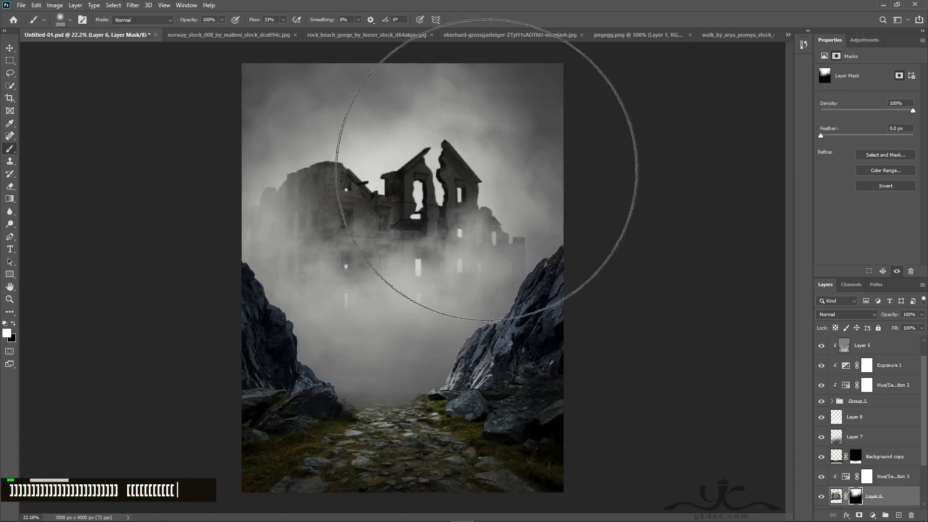
pyautogui.press('[')
pyautogui.press('[')
pyautogui.press('[')
pyautogui.press('[')
pyautogui.press('[')
pyautogui.press('[')
pyautogui.press('[')
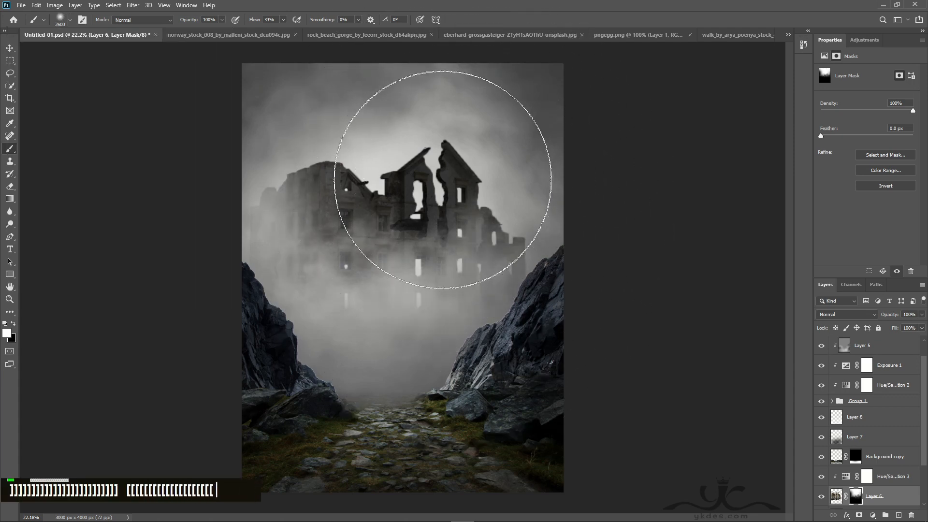
pyautogui.press('[')
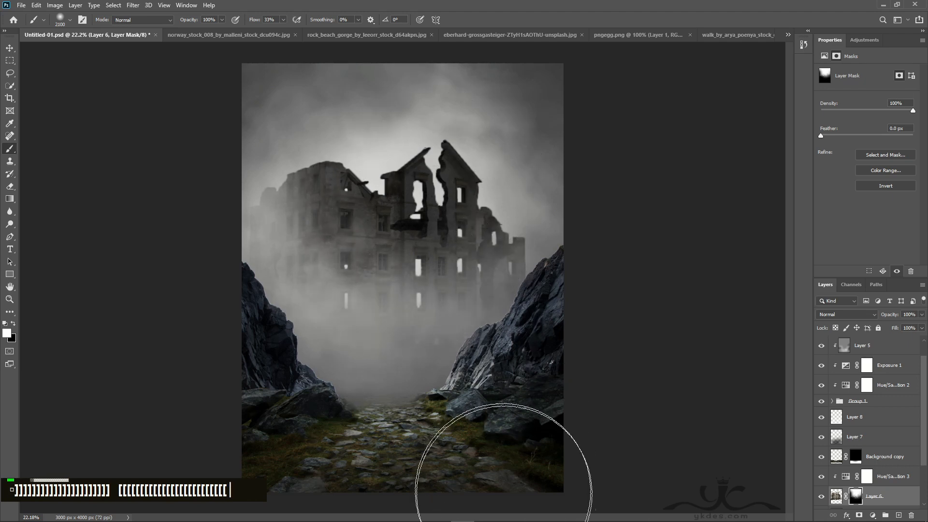
# Move the moon from moon.png into Untitled-01.psd, directly above Layer 1 and below the building layer.
pyautogui.click(10, 48)
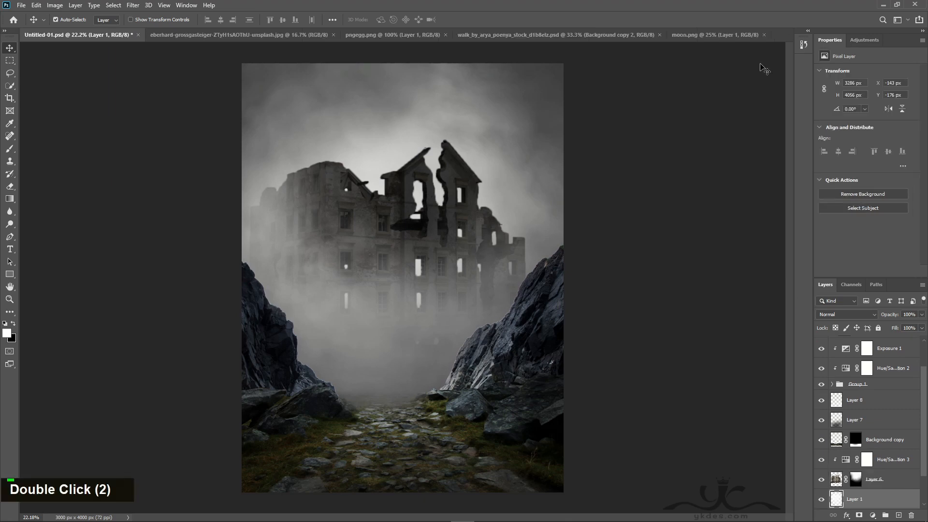
pyautogui.click(732, 36)
pyautogui.moveTo(470, 272); pyautogui.dragTo(865, 491)
# Scale the moon layer to 95.51%, about 3255 × 2854 px, and position the moon in the sky behind the building's broken gables.
pyautogui.hotkey('ctrl', 't')
pyautogui.moveTo(485, 282); pyautogui.dragTo(490, 197)
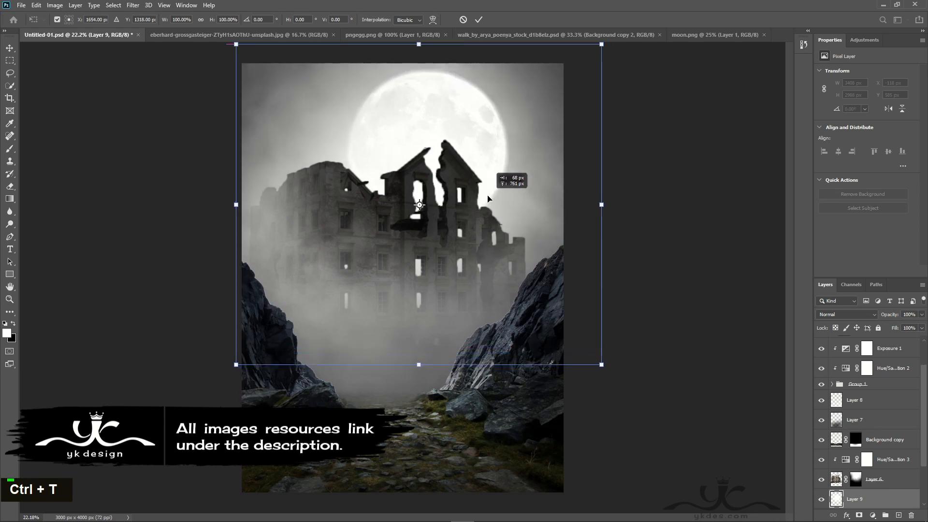
pyautogui.moveTo(599, 361)
pyautogui.mouseDown()
pyautogui.moveTo(576, 351)
pyautogui.moveTo(588, 358)
pyautogui.mouseUp()
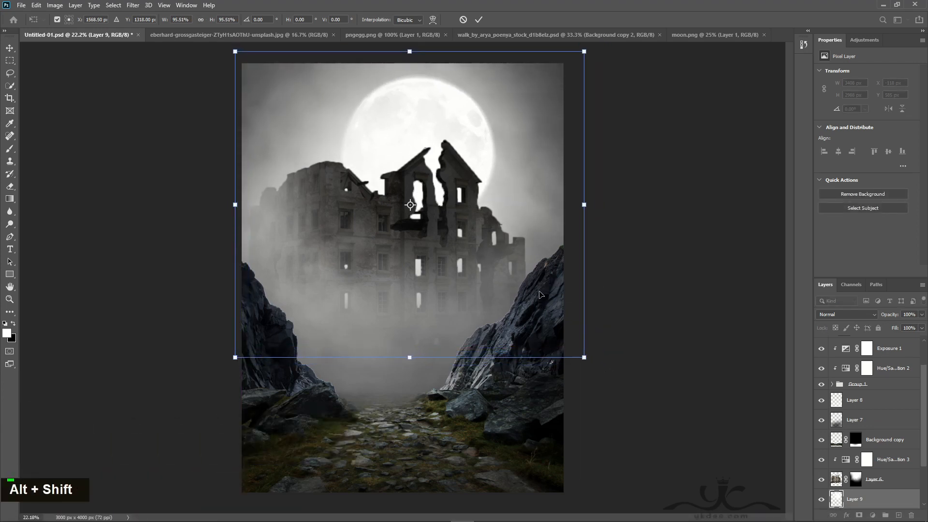
pyautogui.moveTo(534, 286); pyautogui.dragTo(540, 296)
pyautogui.press('Return')
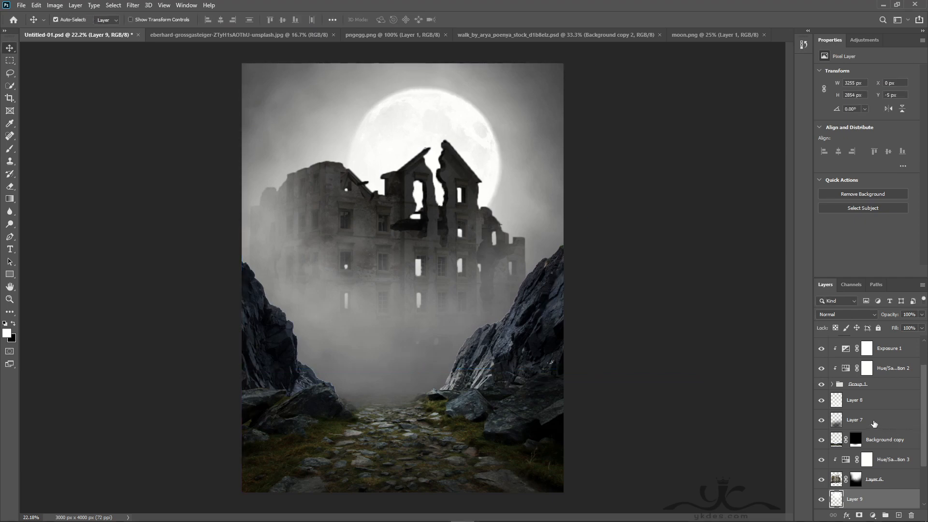
# Compare the image with and without the Layer 8 fog and add a white layer mask to Layer 8.
pyautogui.click(821, 402)
pyautogui.click(821, 401)
pyautogui.click(820, 402)
pyautogui.click(820, 401)
pyautogui.click(869, 405)
pyautogui.click(873, 515)
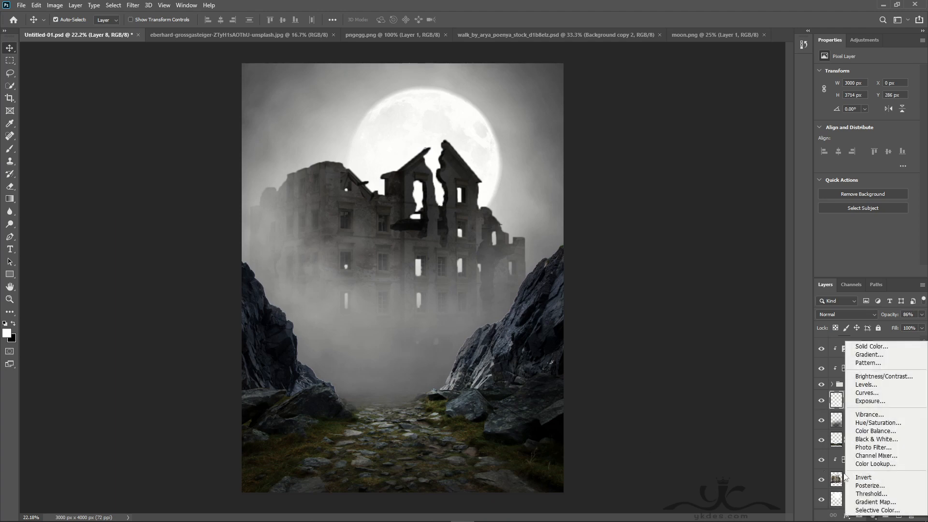
pyautogui.click(805, 463)
pyautogui.click(860, 516)
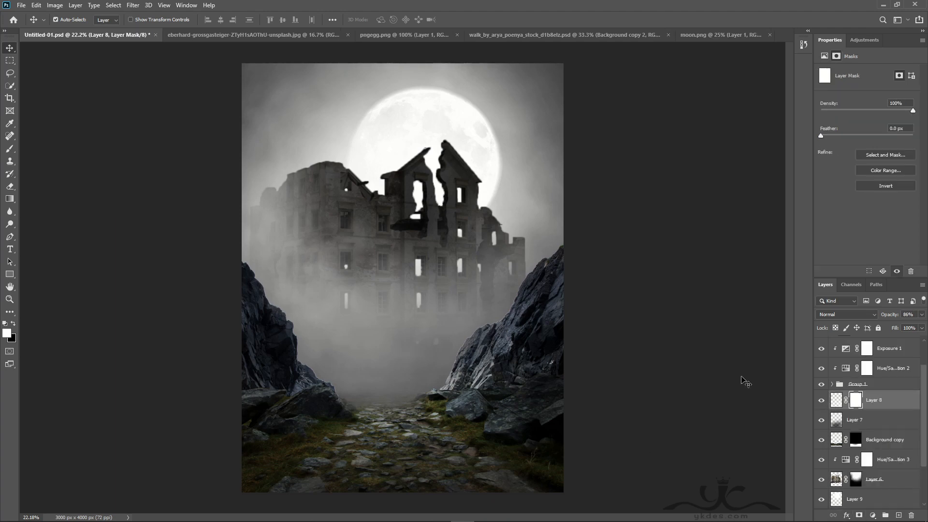
# Thin the fog across the building's lower floors by painting the Layer 8 mask with a black soft round brush, 2100 px, 33% flow.
pyautogui.click(6, 151)
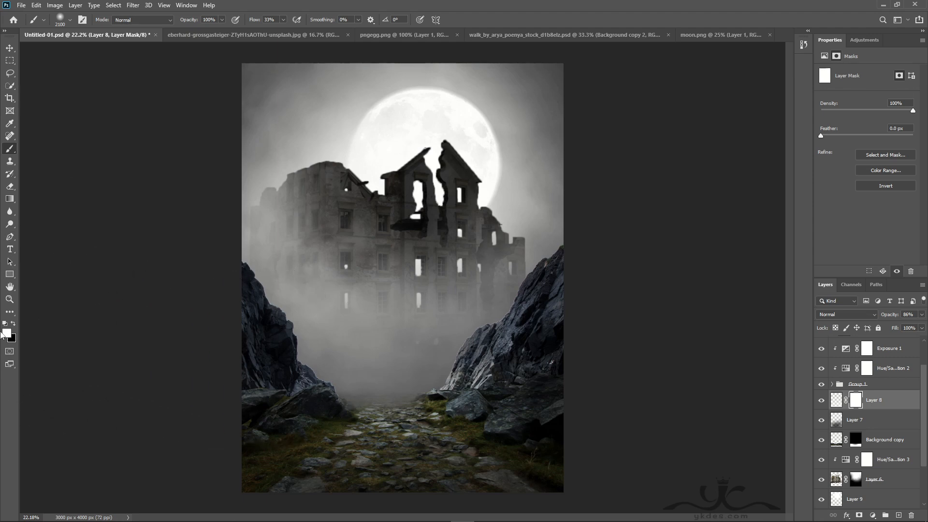
pyautogui.click(12, 324)
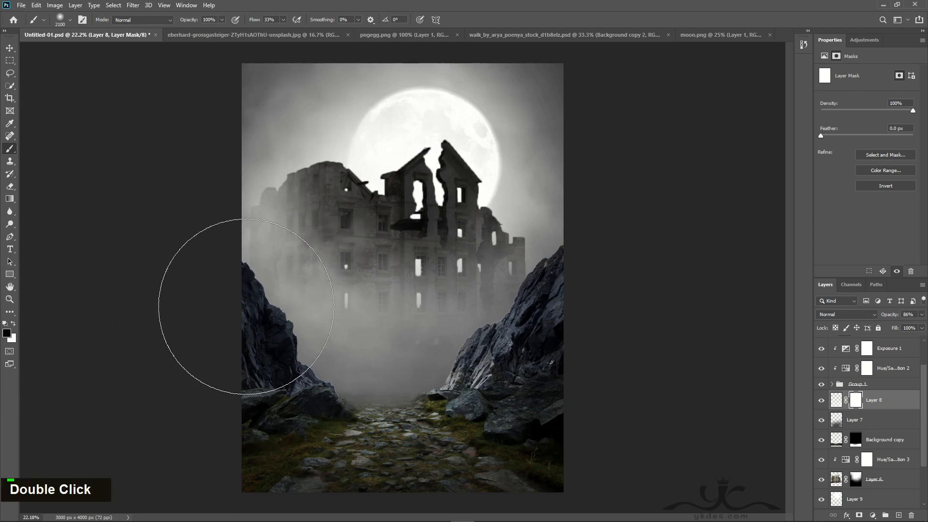
pyautogui.click(274, 270)
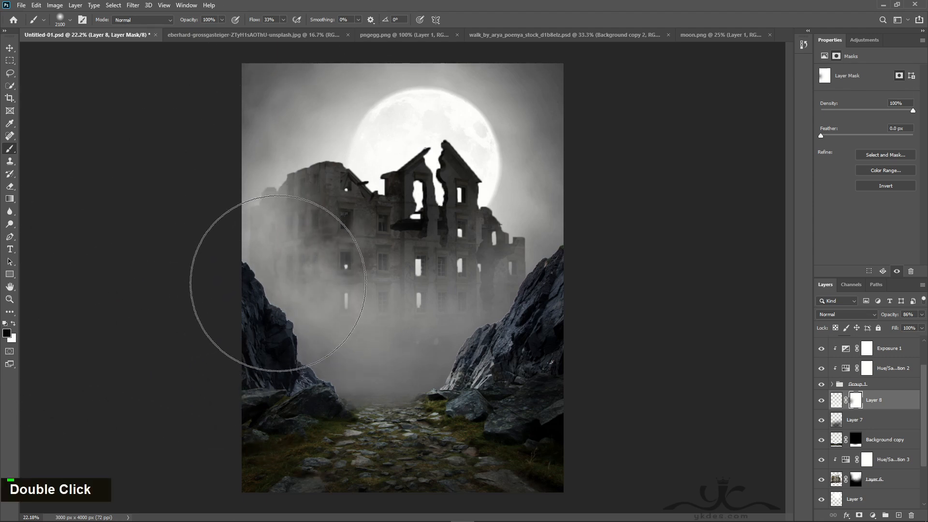
pyautogui.moveTo(269, 295)
pyautogui.mouseDown()
pyautogui.moveTo(261, 279)
pyautogui.moveTo(311, 273)
pyautogui.moveTo(290, 274)
pyautogui.mouseUp()
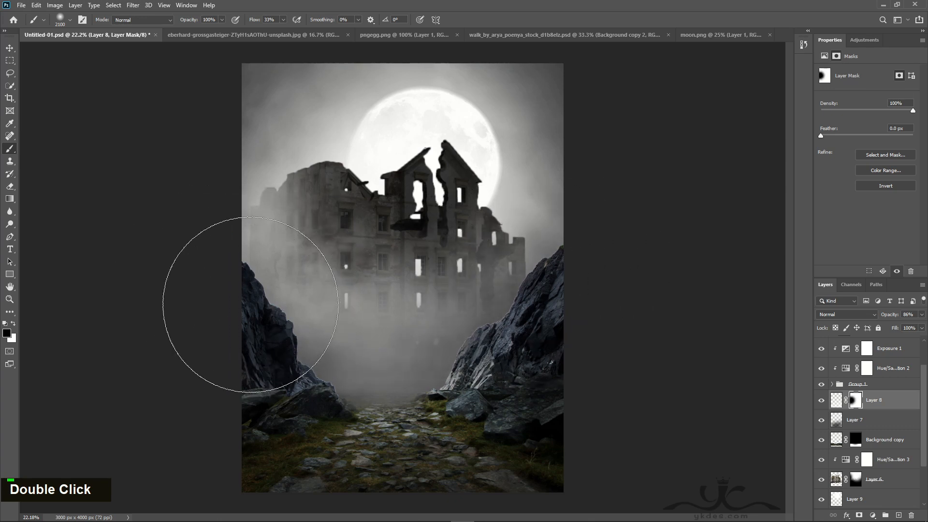
pyautogui.moveTo(279, 282)
pyautogui.mouseDown()
pyautogui.moveTo(392, 275)
pyautogui.moveTo(3, 226)
pyautogui.moveTo(390, 259)
pyautogui.moveTo(387, 273)
pyautogui.mouseUp()
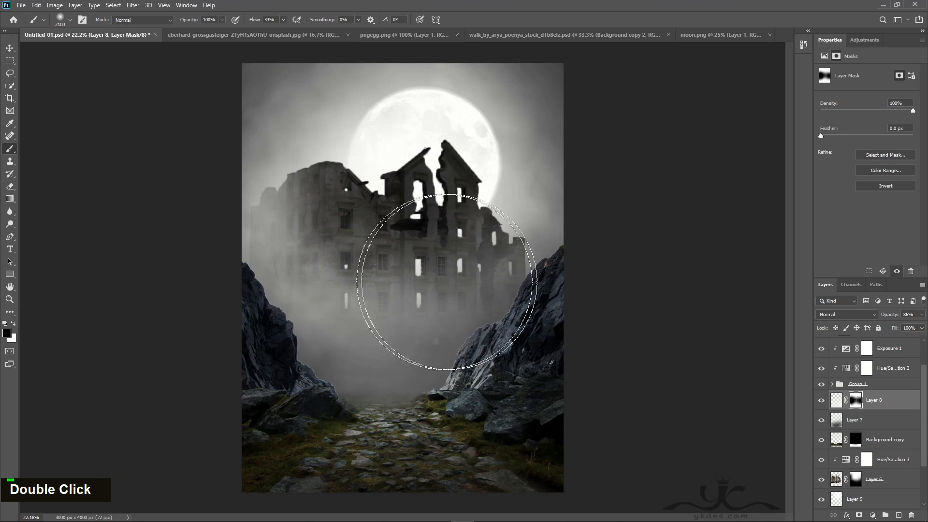
pyautogui.click(10, 49)
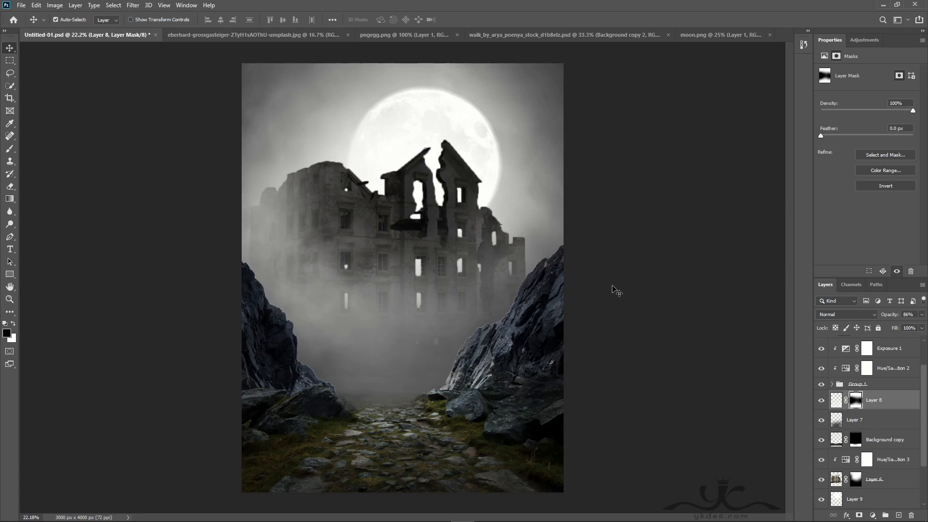
# Create a clipped Soft Light layer directly above Layer 5 and fill it with 50% gray.
pyautogui.keyDown('alt'); pyautogui.rightClick(414, 433); pyautogui.keyUp('alt')
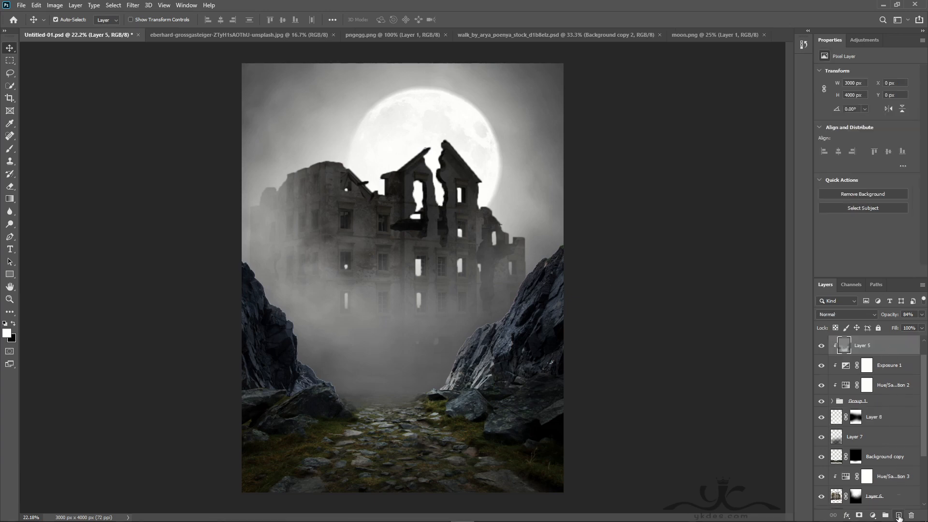
pyautogui.click(898, 515)
pyautogui.click(848, 314)
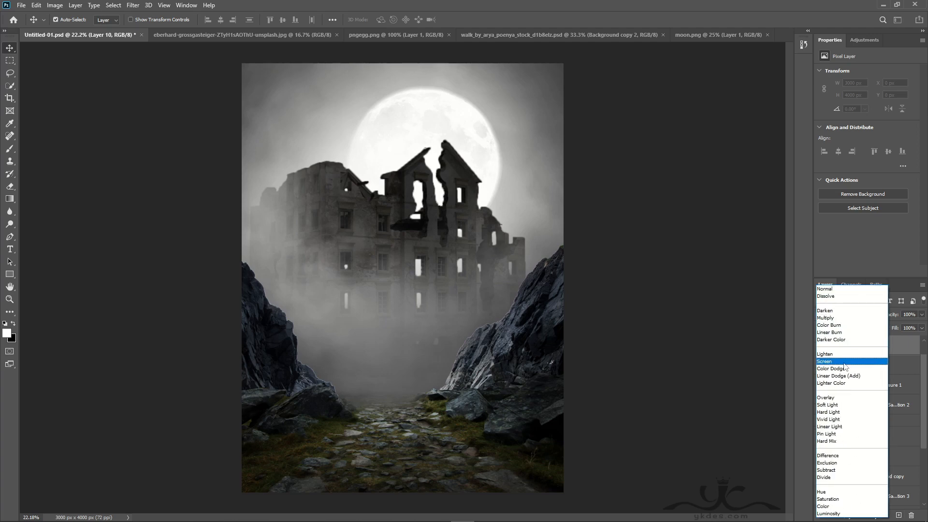
pyautogui.click(841, 405)
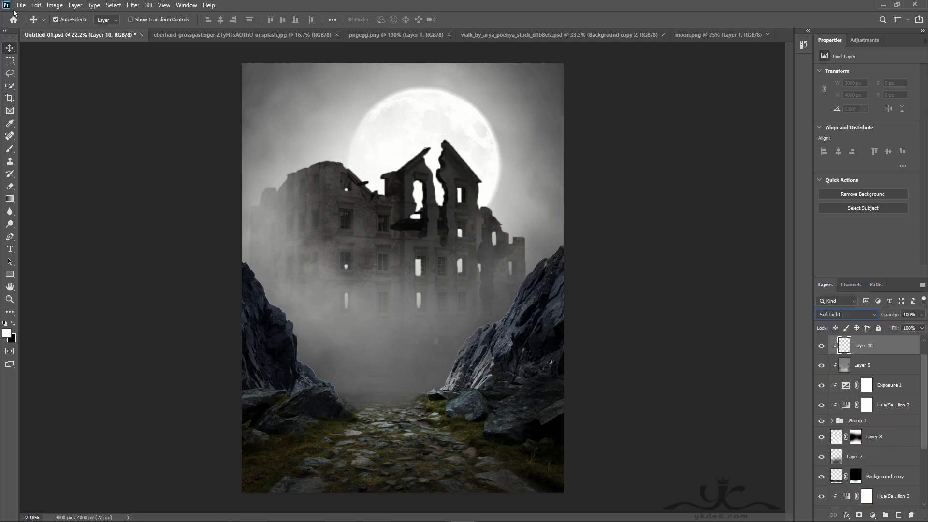
pyautogui.click(36, 5)
pyautogui.click(49, 154)
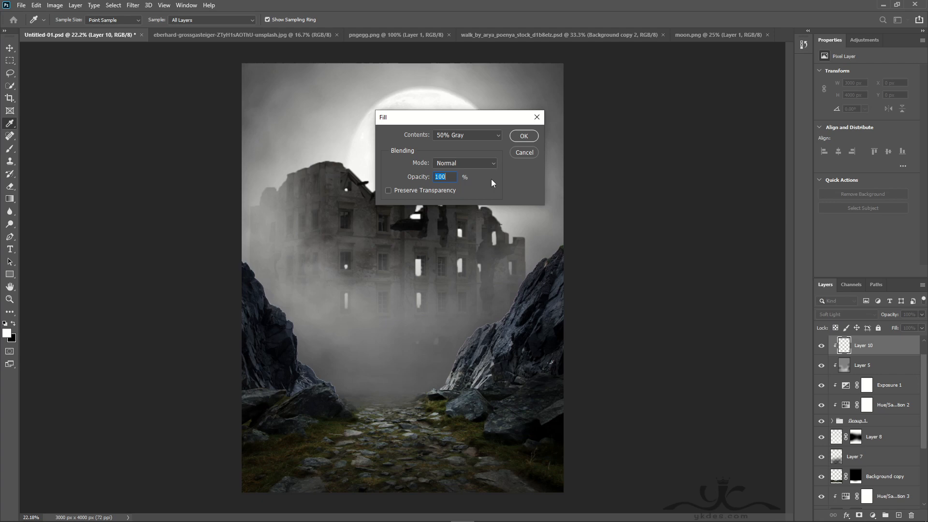
pyautogui.click(527, 137)
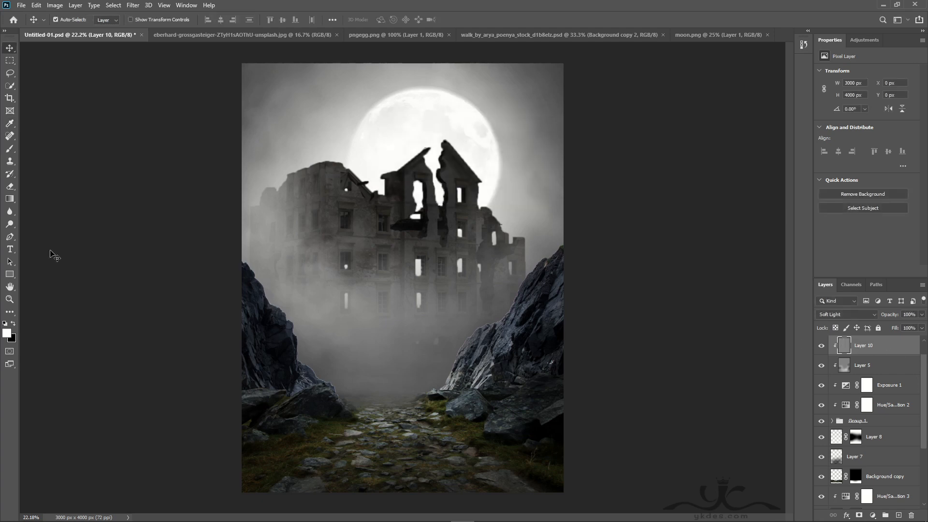
# Brighten the foreground path, grass and rocks on the gray layer with the Dodge tool, 1200 px, Midtones, 50% exposure.
pyautogui.click(10, 224)
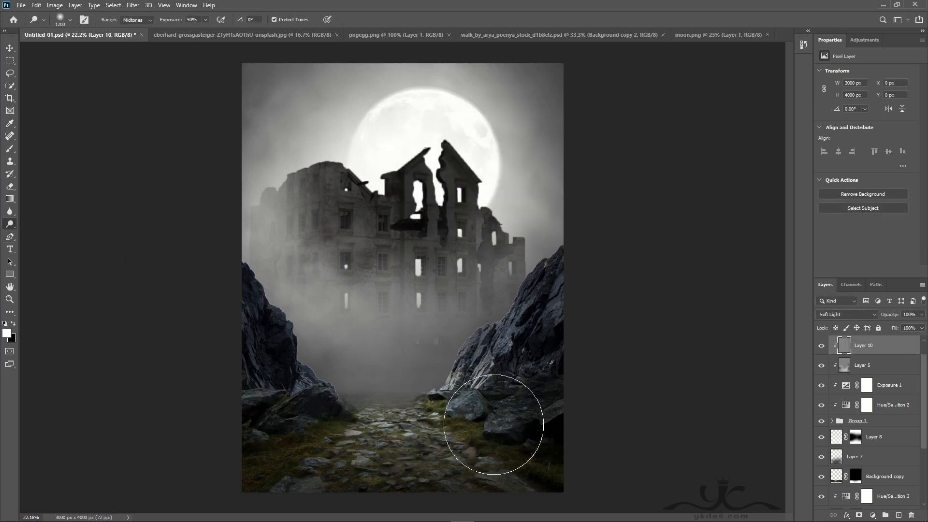
pyautogui.moveTo(493, 425)
pyautogui.mouseDown()
pyautogui.moveTo(556, 399)
pyautogui.moveTo(542, 386)
pyautogui.moveTo(489, 415)
pyautogui.mouseUp()
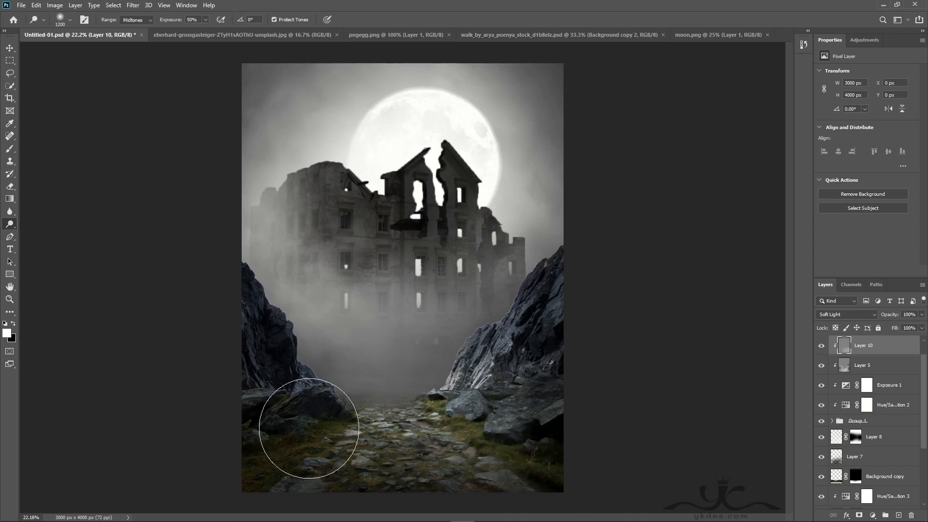
pyautogui.moveTo(309, 428)
pyautogui.mouseDown()
pyautogui.moveTo(292, 411)
pyautogui.moveTo(353, 404)
pyautogui.moveTo(403, 422)
pyautogui.mouseUp()
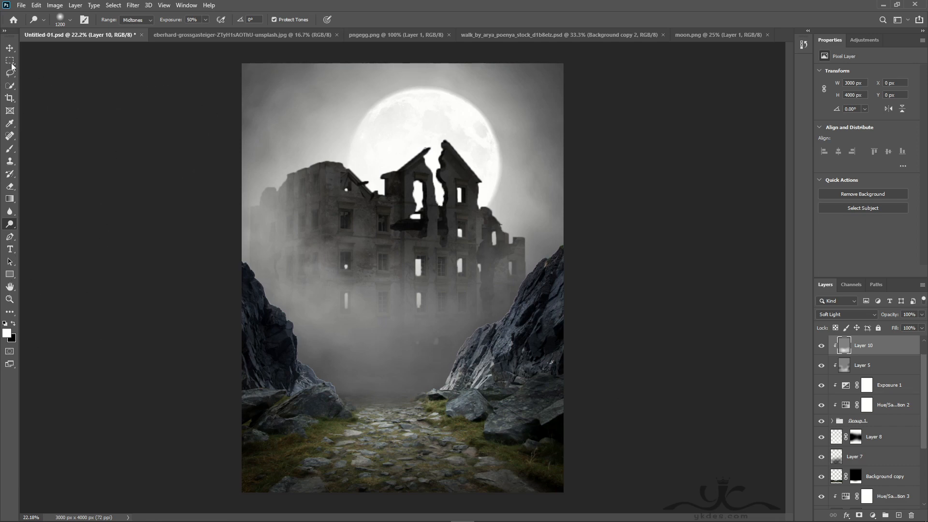
pyautogui.press('v')
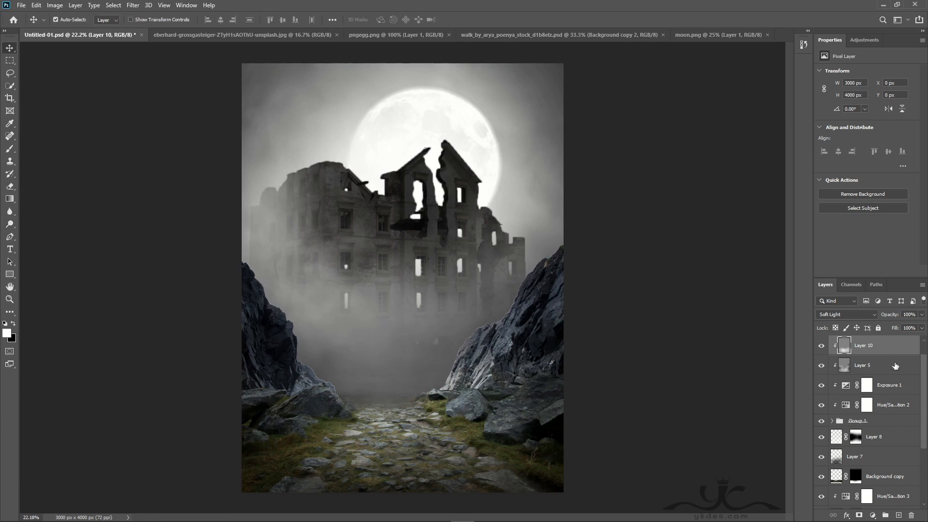
# Bring the walking man from the walk_by stock document into Untitled-01.psd as the top layer and enlarge him to about 173% over the path.
pyautogui.click(589, 37)
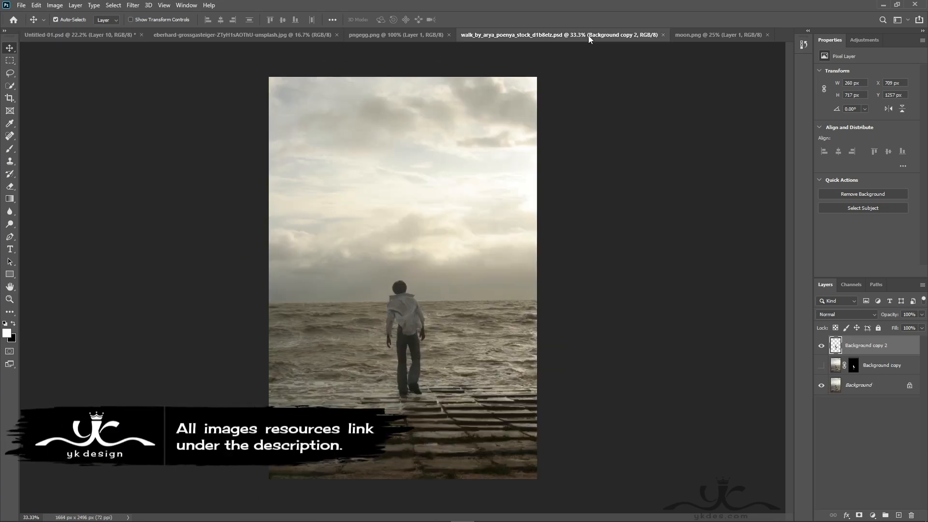
pyautogui.moveTo(401, 343); pyautogui.dragTo(424, 322)
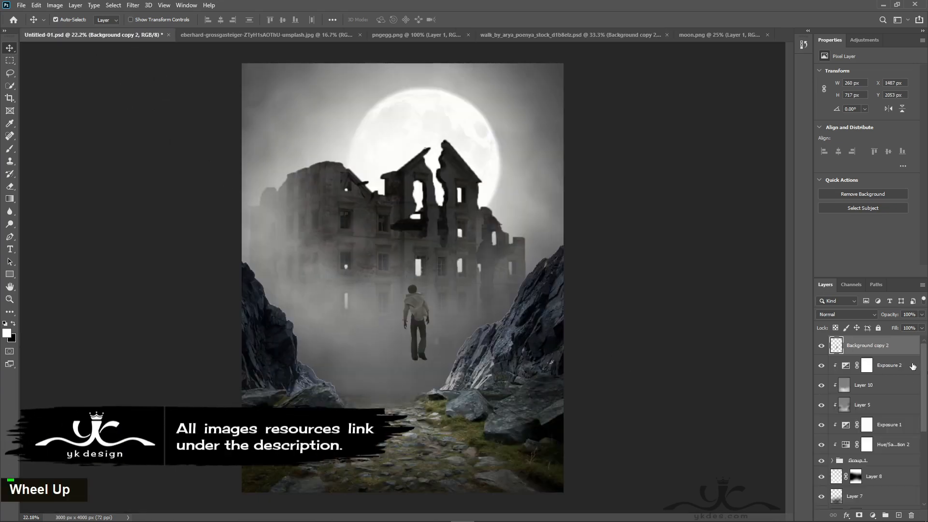
pyautogui.hotkey('ctrl', 't')
pyautogui.moveTo(429, 283); pyautogui.dragTo(389, 352)
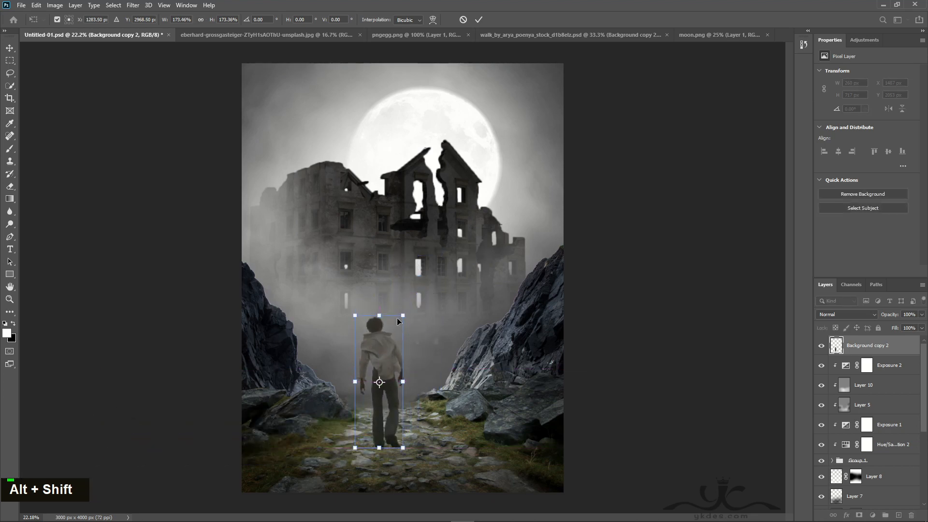
# Enlarge the man further to about 542 × 1495 px and nudge him into place on the stone path.
pyautogui.moveTo(403, 316); pyautogui.dragTo(411, 295)
pyautogui.press('Return')
pyautogui.press('Up')
pyautogui.hotkey('ctrl', 't')
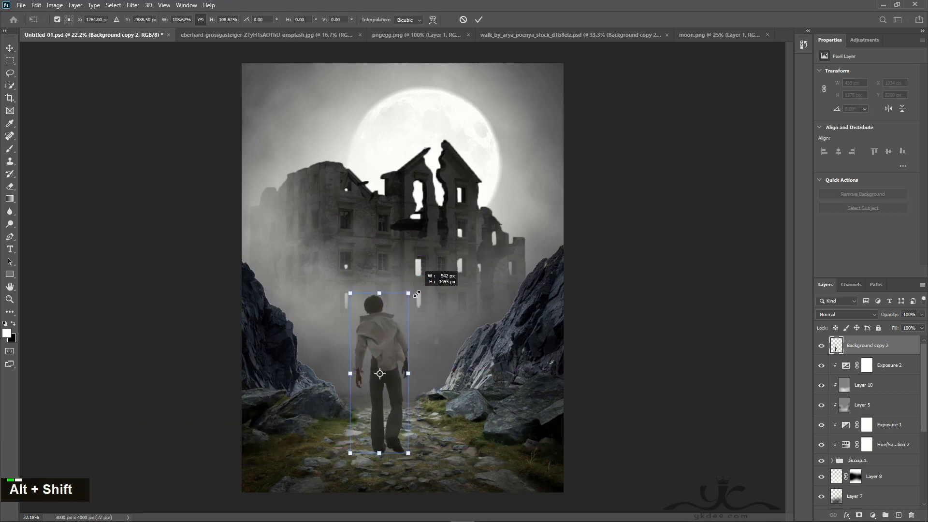
pyautogui.press('Return')
pyautogui.press('Down')
pyautogui.press('Down')
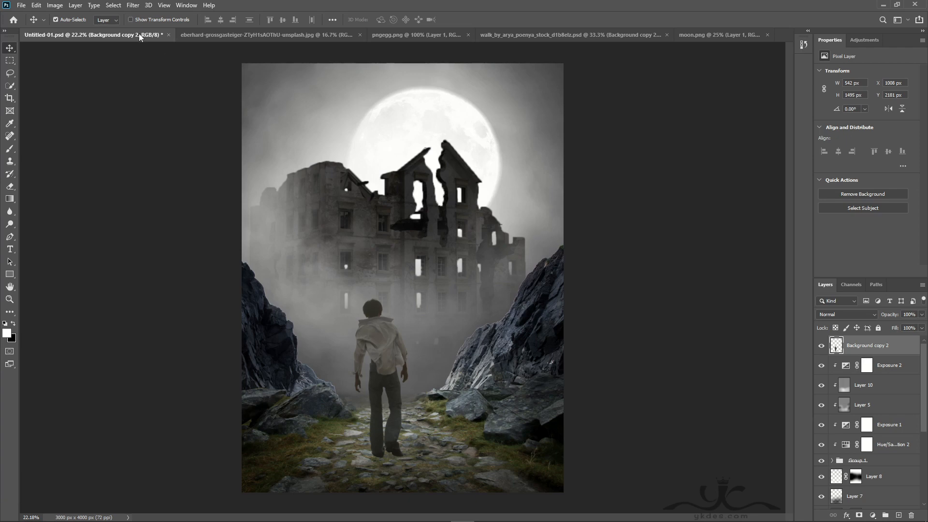
# Apply Camera Raw to the man with Texture +100, Clarity +66, Highlights -21, Shadows +18, Whites -13 and Blacks +22.
pyautogui.click(132, 5)
pyautogui.click(159, 63)
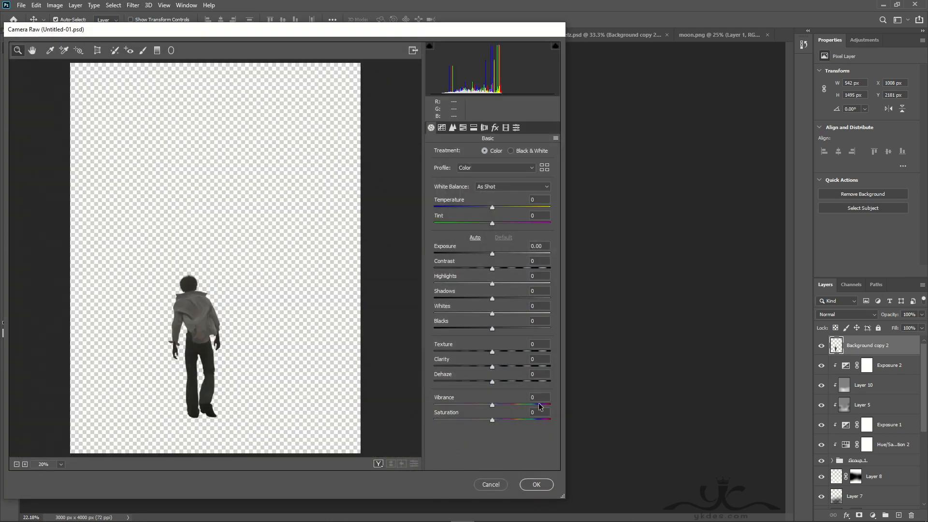
pyautogui.moveTo(493, 352); pyautogui.dragTo(530, 366)
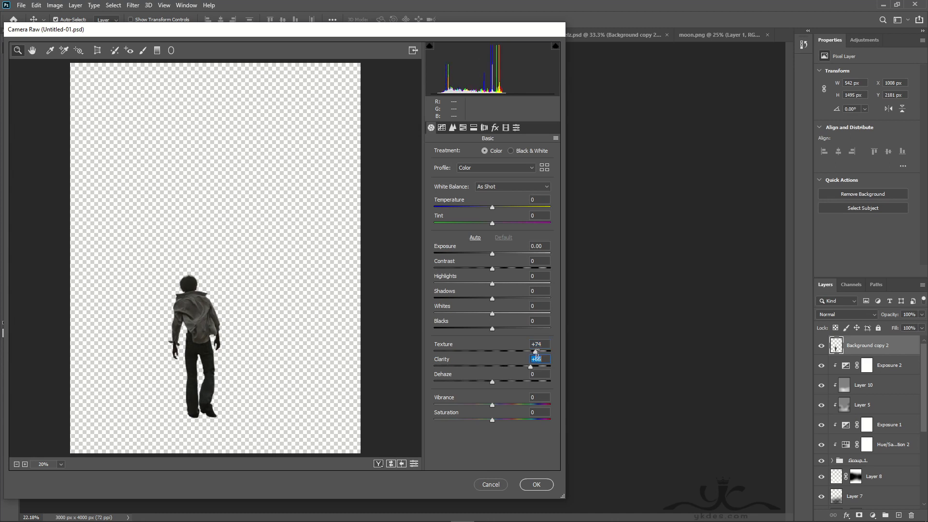
pyautogui.moveTo(493, 329); pyautogui.dragTo(503, 299)
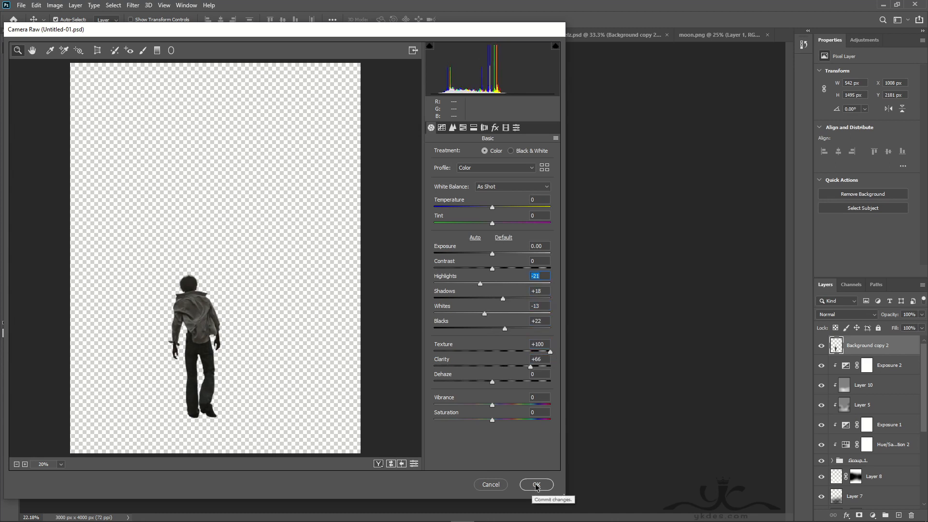
pyautogui.click(536, 484)
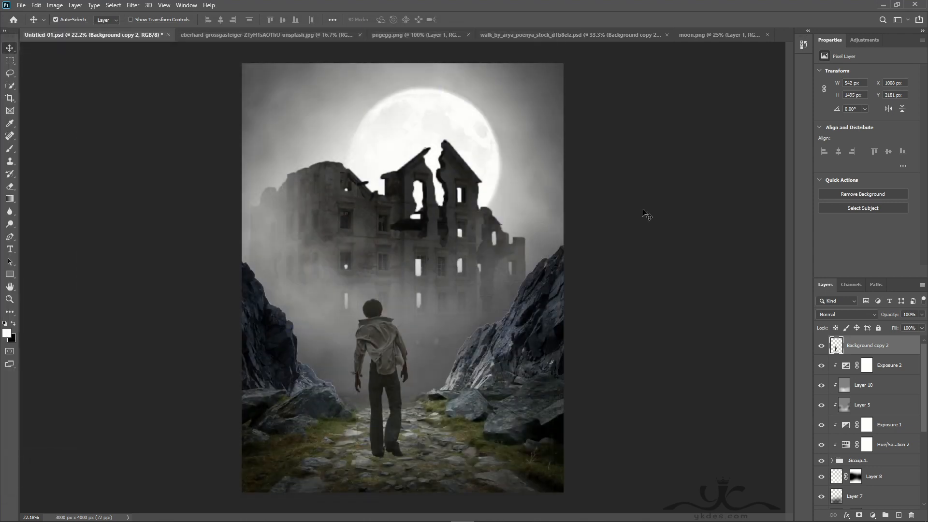
# Resize the man to about 546 × 1506 px and position him on the path at X 1010 px, Y 2148 px.
pyautogui.hotkey('ctrl', 't')
pyautogui.moveTo(409, 297); pyautogui.dragTo(418, 295)
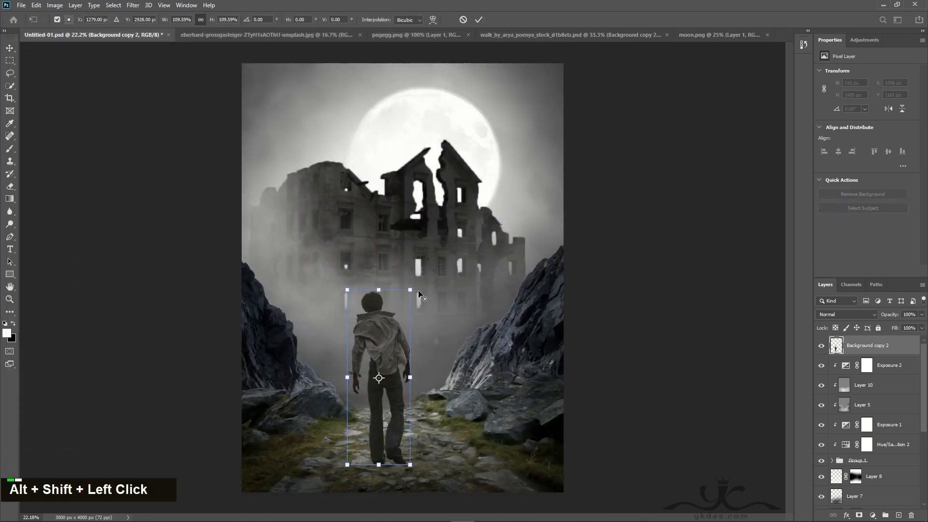
pyautogui.moveTo(379, 395); pyautogui.dragTo(376, 387)
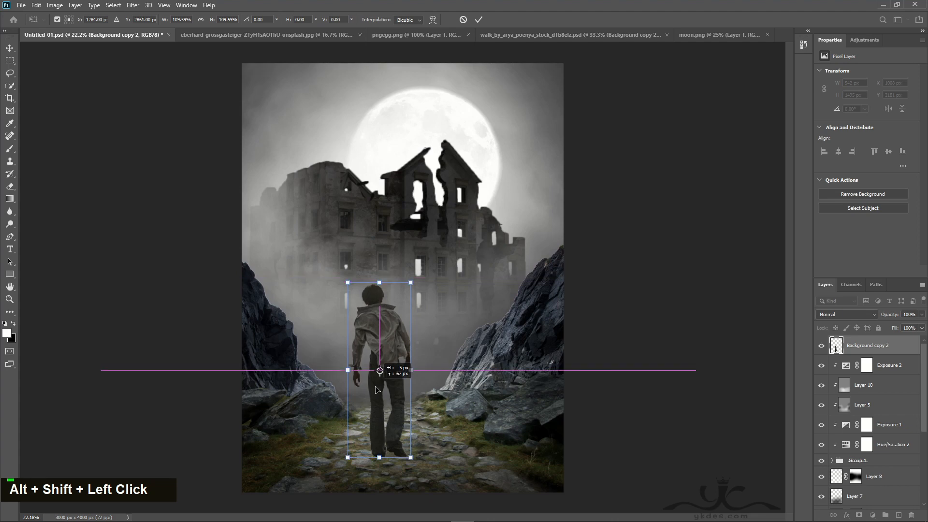
pyautogui.press('Return')
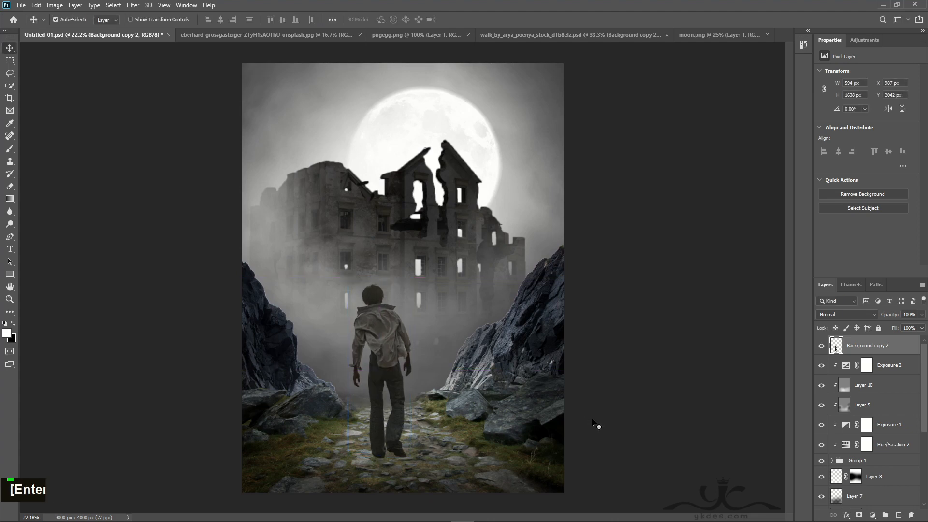
pyautogui.press('Left')
pyautogui.press('Right')
pyautogui.hotkey('ctrl', 't')
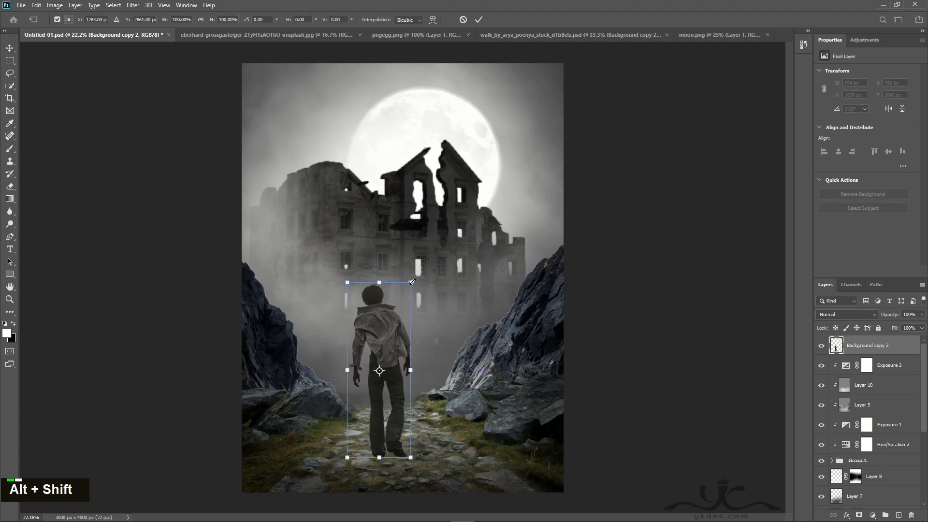
pyautogui.moveTo(410, 283); pyautogui.dragTo(406, 290)
pyautogui.press('Return')
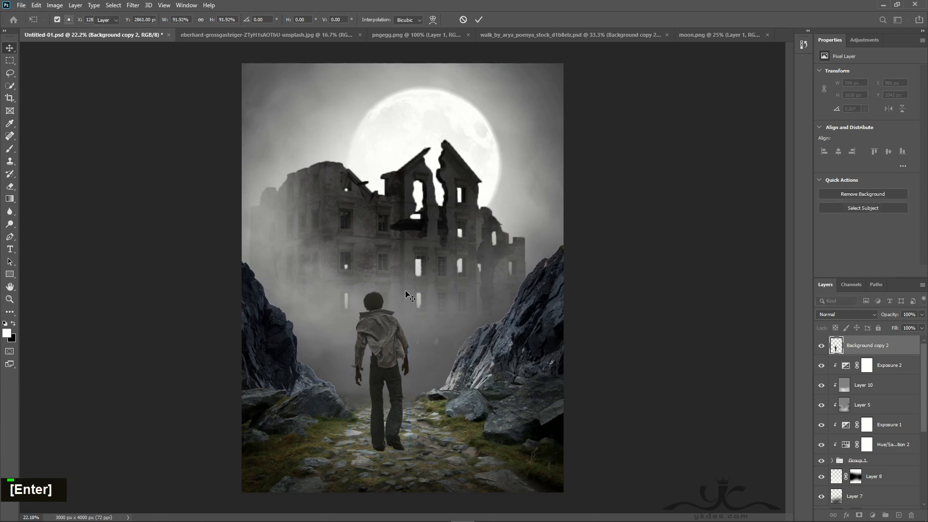
pyautogui.press('Down')
pyautogui.press('Down')
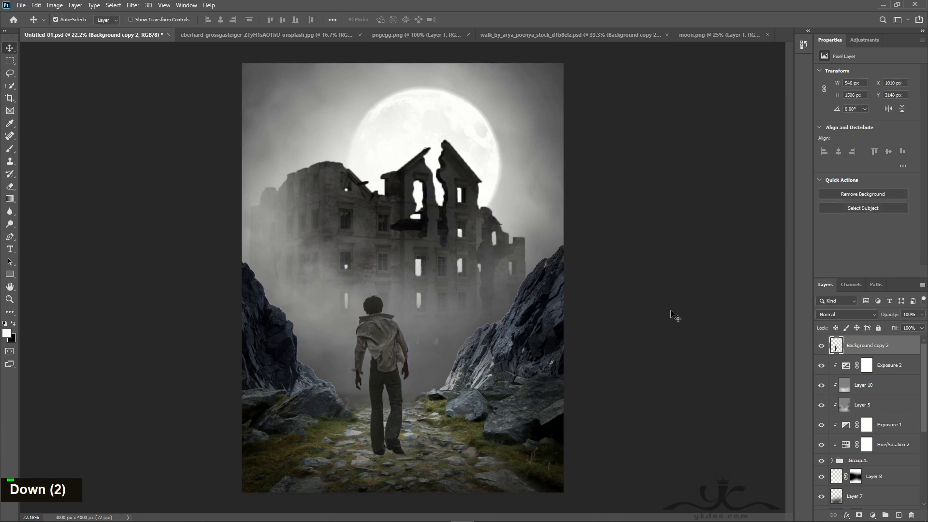
# Add a Brightness/Contrast adjustment clipped to the man's layer with Brightness 35 and Contrast 30.
pyautogui.click(873, 516)
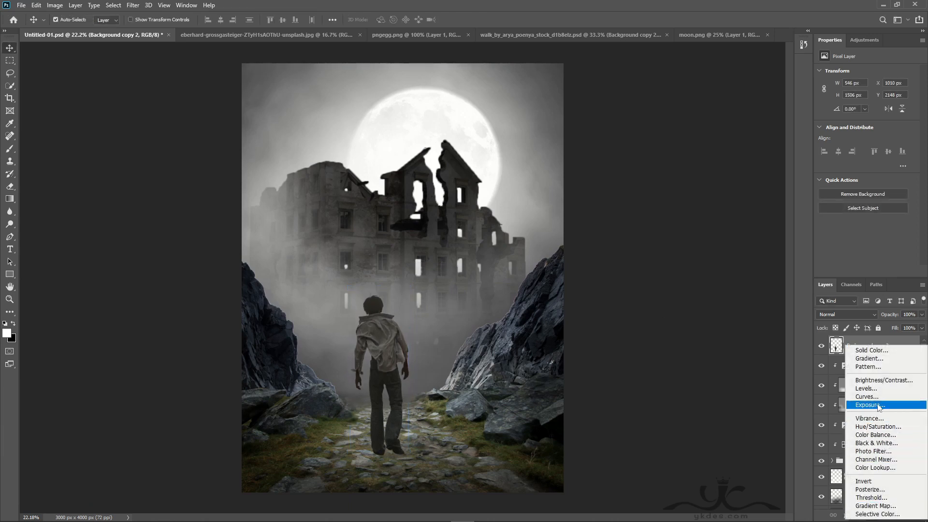
pyautogui.click(883, 381)
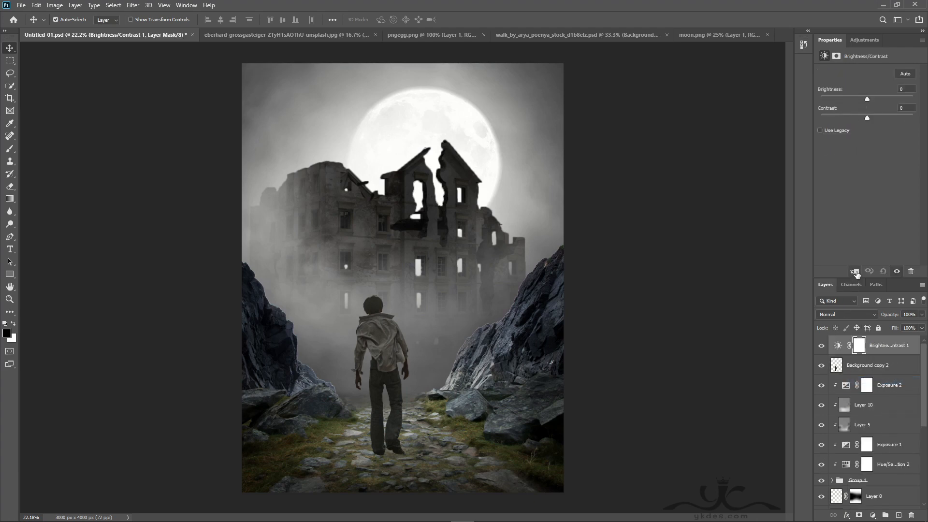
pyautogui.moveTo(868, 99); pyautogui.dragTo(877, 100)
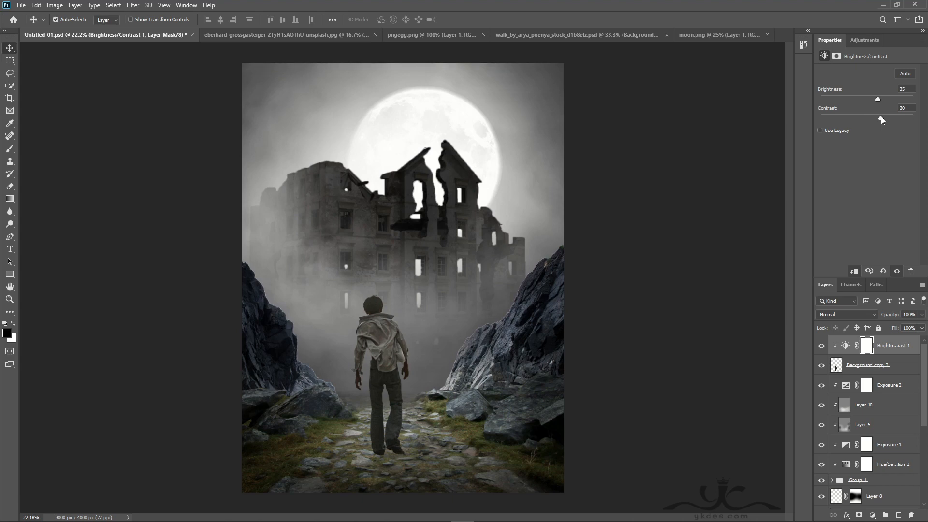
# Add an Exposure adjustment clipped to the man's layer with Exposure +0.38 and fine-tune its Gamma Correction.
pyautogui.click(872, 517)
pyautogui.click(870, 405)
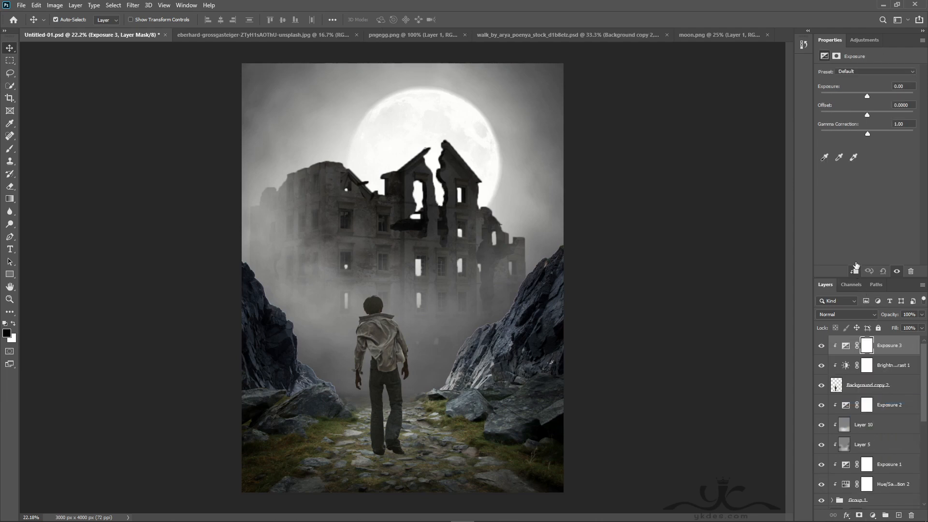
pyautogui.moveTo(867, 97); pyautogui.dragTo(871, 97)
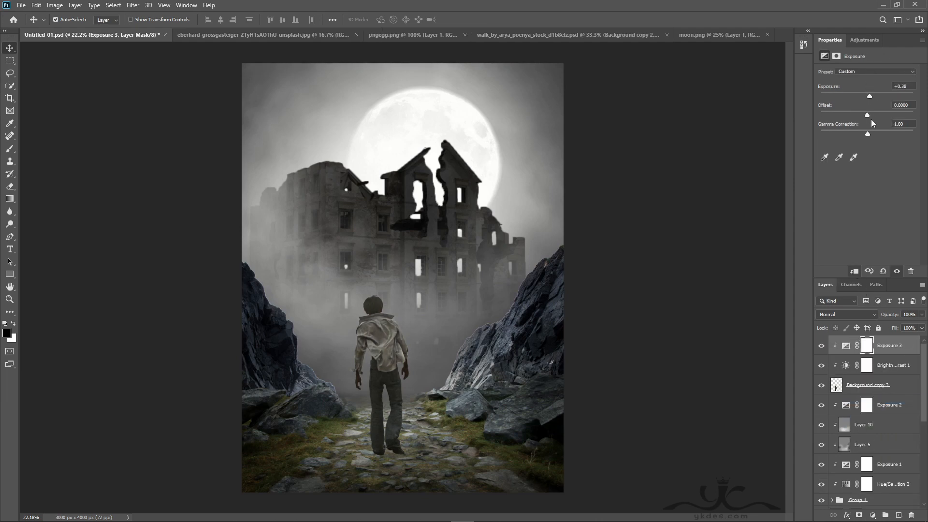
pyautogui.moveTo(868, 133)
pyautogui.mouseDown()
pyautogui.moveTo(876, 129)
pyautogui.moveTo(869, 129)
pyautogui.mouseUp()
# Create a black silhouette from the man's outline on a new layer directly beneath his layer.
pyautogui.click(900, 412)
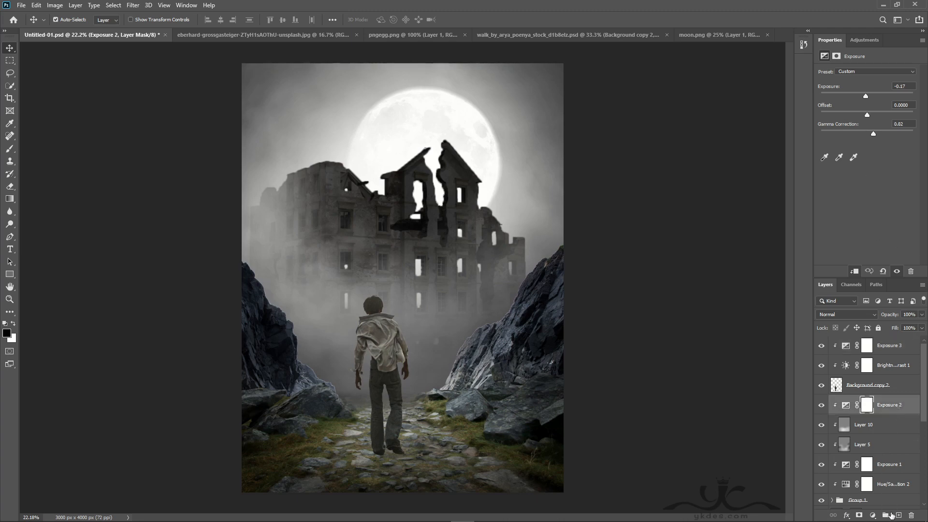
pyautogui.keyDown('ctrl'); pyautogui.click(836, 386); pyautogui.keyUp('ctrl')
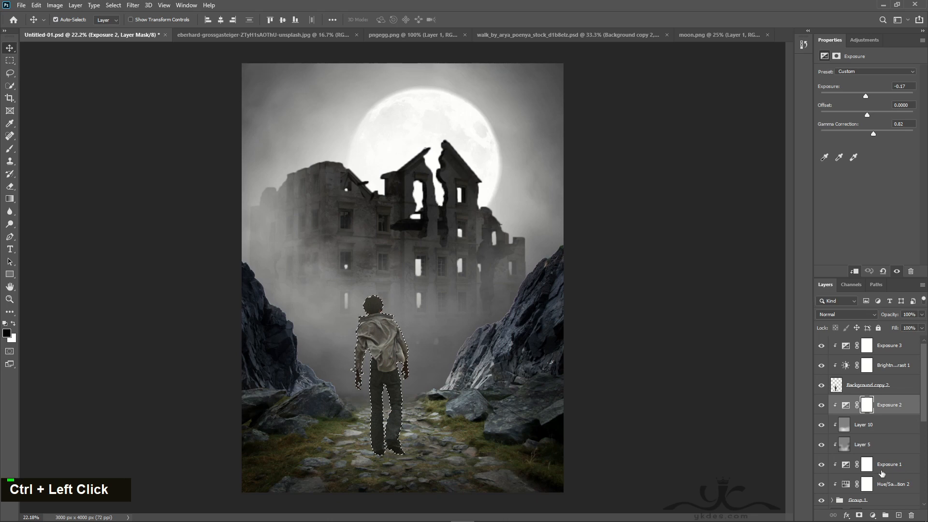
pyautogui.click(899, 515)
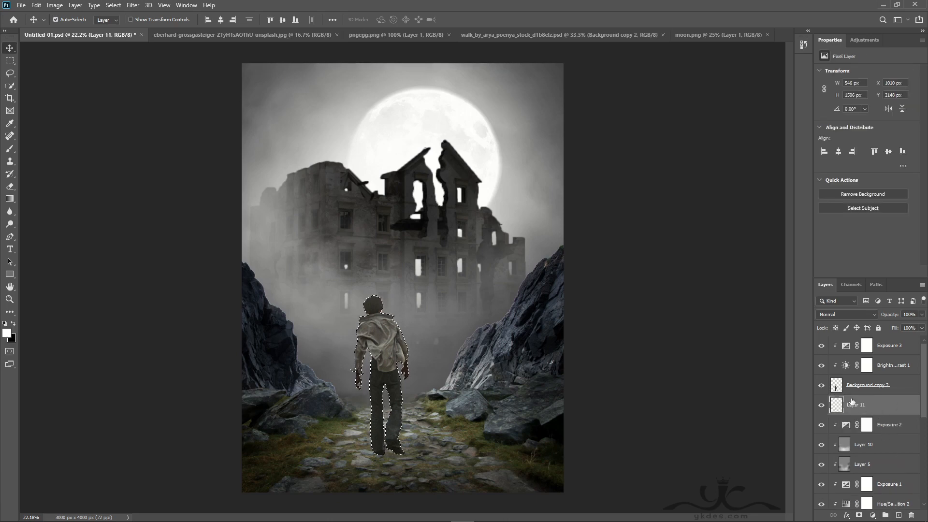
pyautogui.click(5, 323)
pyautogui.hotkey('alt', 'BackSpace')
pyautogui.hotkey('ctrl', 'd')
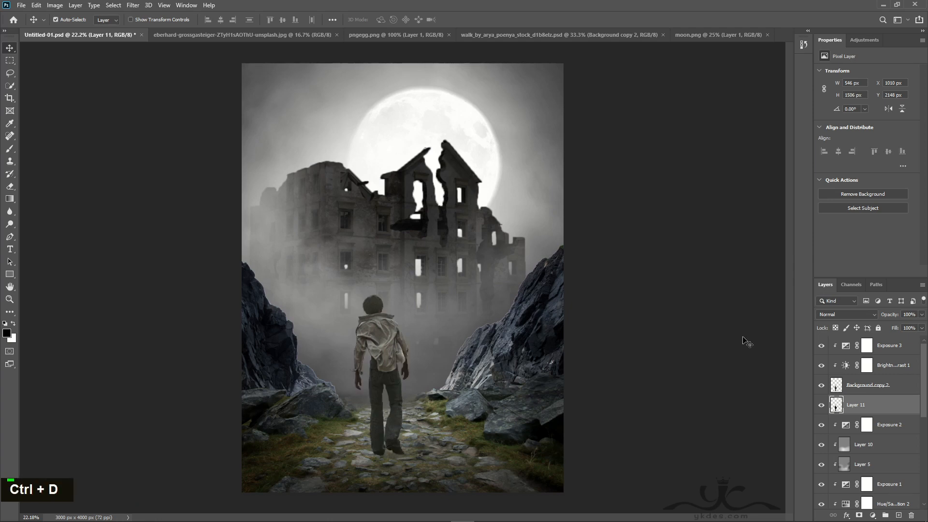
pyautogui.click(821, 385)
pyautogui.click(822, 385)
# Flip the black silhouette vertically below the man's feet, then skew and stretch it into a cast shadow about 550 × 945 px.
pyautogui.hotkey('ctrl', 't')
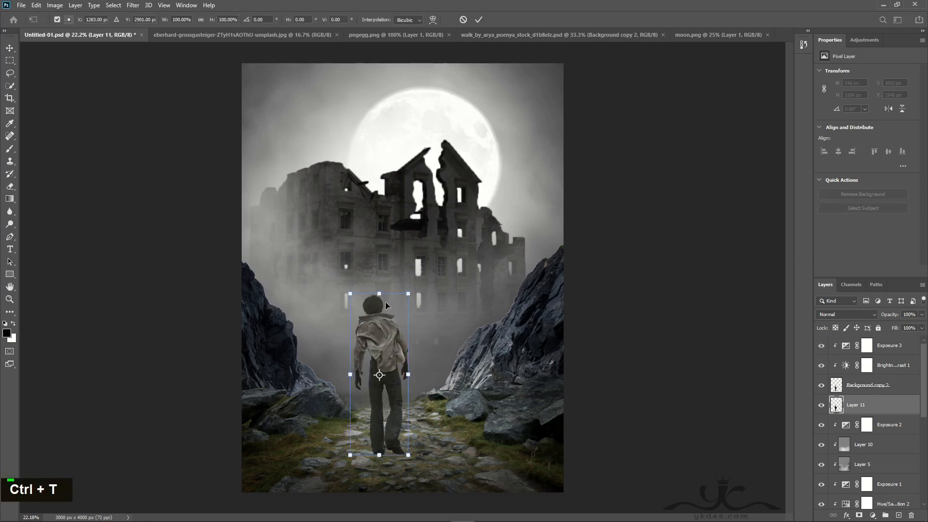
pyautogui.moveTo(379, 294); pyautogui.dragTo(376, 489)
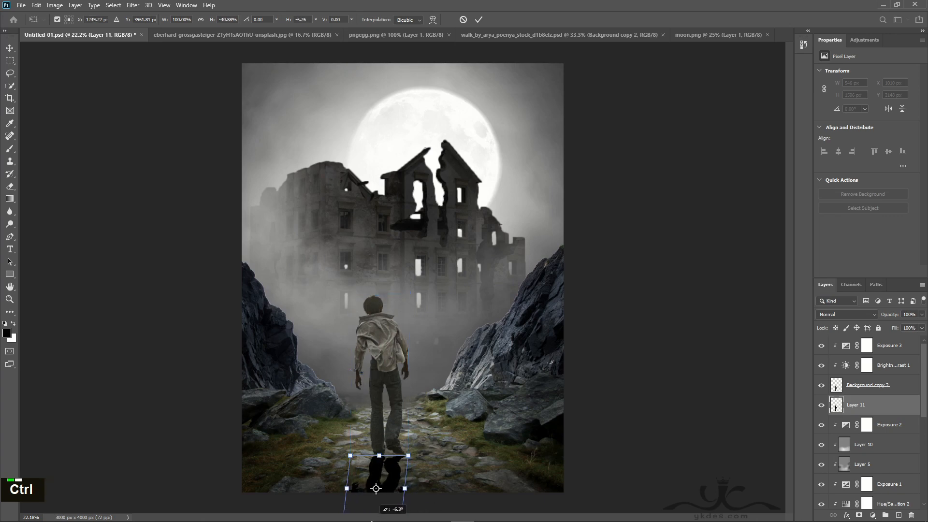
pyautogui.moveTo(372, 521); pyautogui.dragTo(375, 520)
pyautogui.keyDown('alt'); pyautogui.scroll(-1, 401, 520); pyautogui.keyUp('alt')
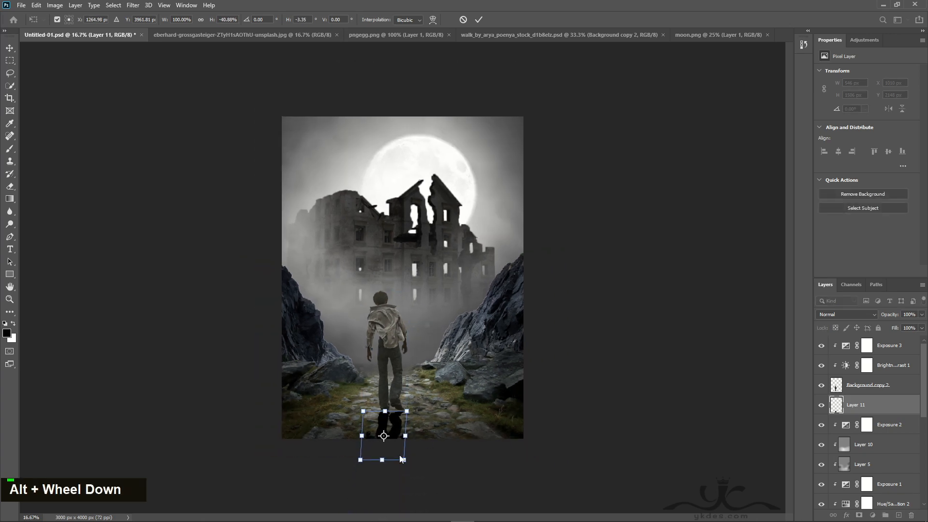
pyautogui.keyDown('ctrl'); pyautogui.click(382, 463); pyautogui.keyUp('ctrl')
pyautogui.keyDown('ctrl'); pyautogui.moveTo(382, 461); pyautogui.dragTo(379, 489); pyautogui.keyUp('ctrl')
pyautogui.press('Return')
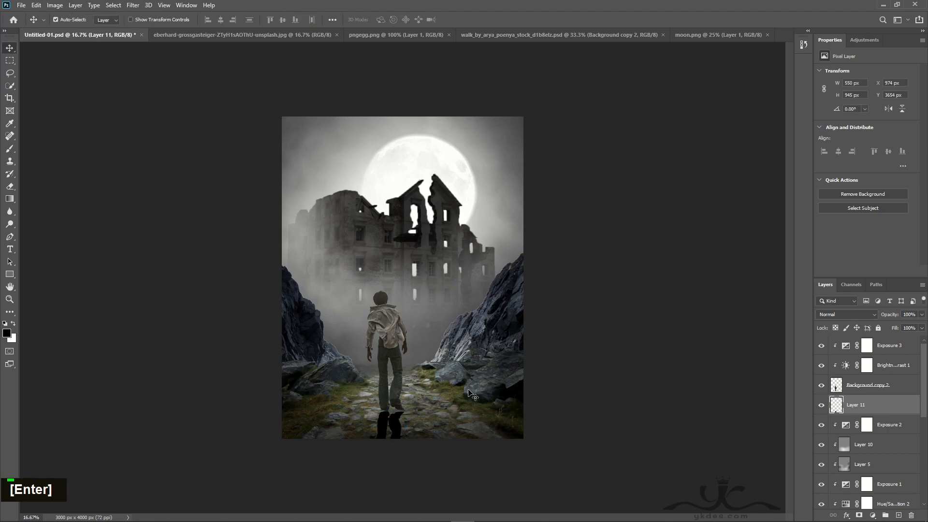
# Nudge the cast shadow up against the man's feet, to Y 3634 px.
pyautogui.hotkey('ctrl', '=')
pyautogui.scroll(-2, 472, 394)
pyautogui.scroll(2, 471, 394)
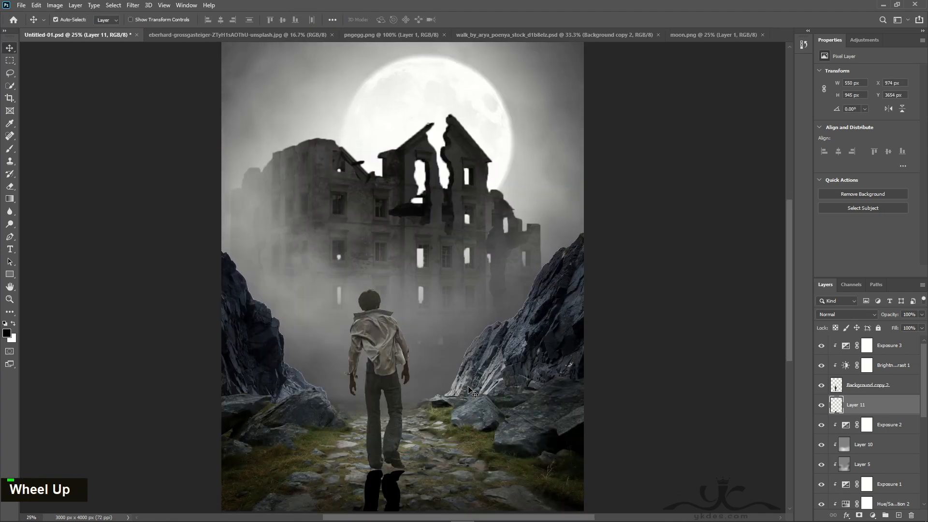
pyautogui.scroll(-1, 472, 393)
pyautogui.press('Up')
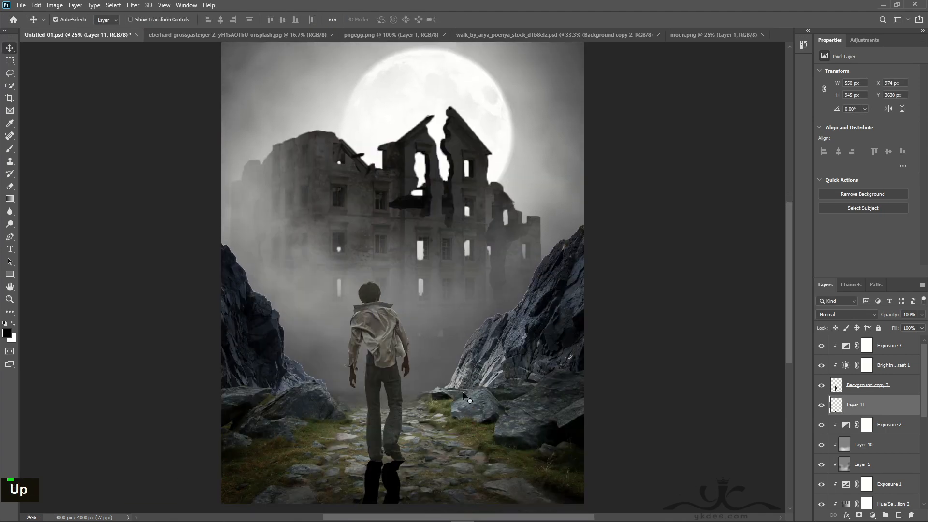
pyautogui.press('Down')
pyautogui.scroll(-5, 491, 429)
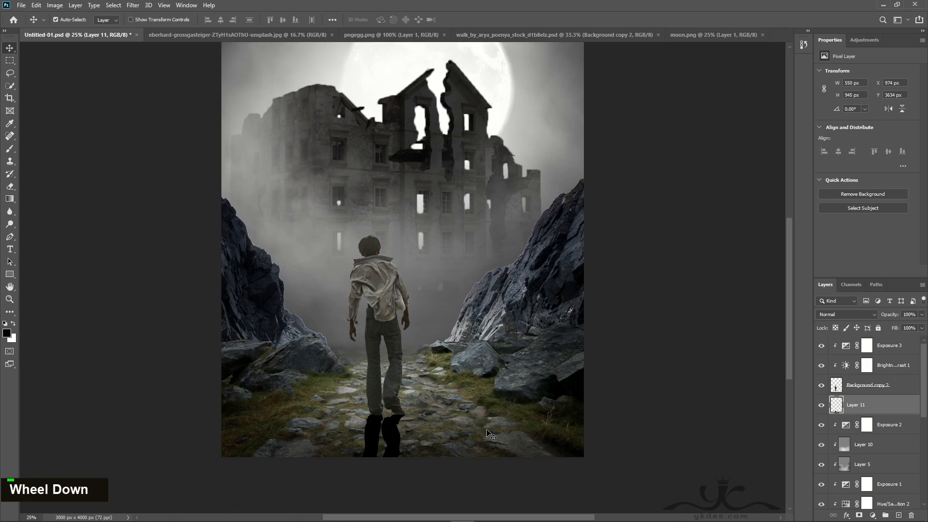
# Apply a Gaussian Blur with an 8.6 px radius to the cast shadow and lower its layer opacity to 73%.
pyautogui.click(133, 6)
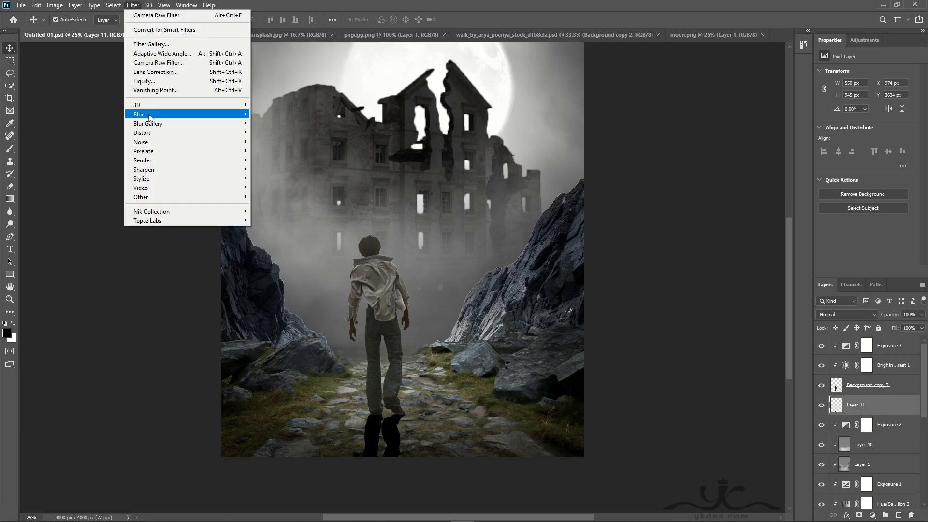
pyautogui.moveTo(150, 119)
pyautogui.click(268, 151)
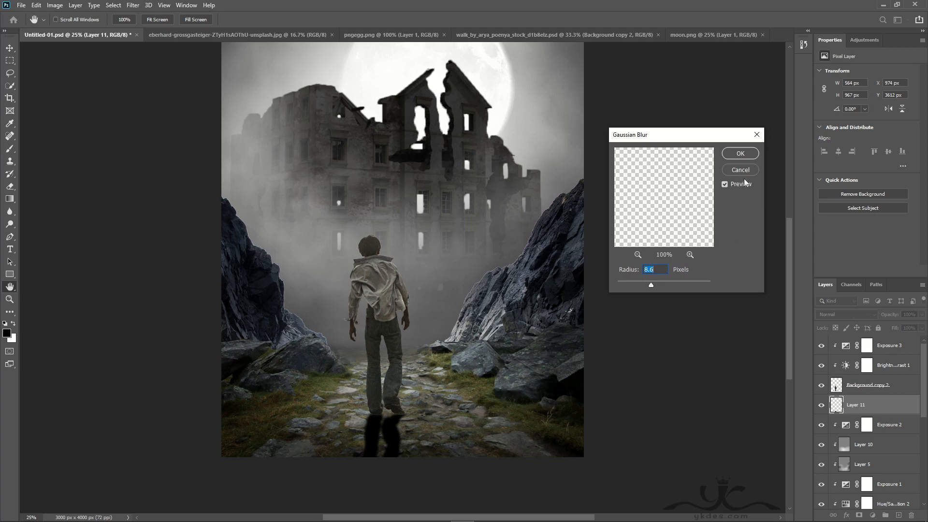
pyautogui.click(733, 155)
pyautogui.scroll(3, 589, 388)
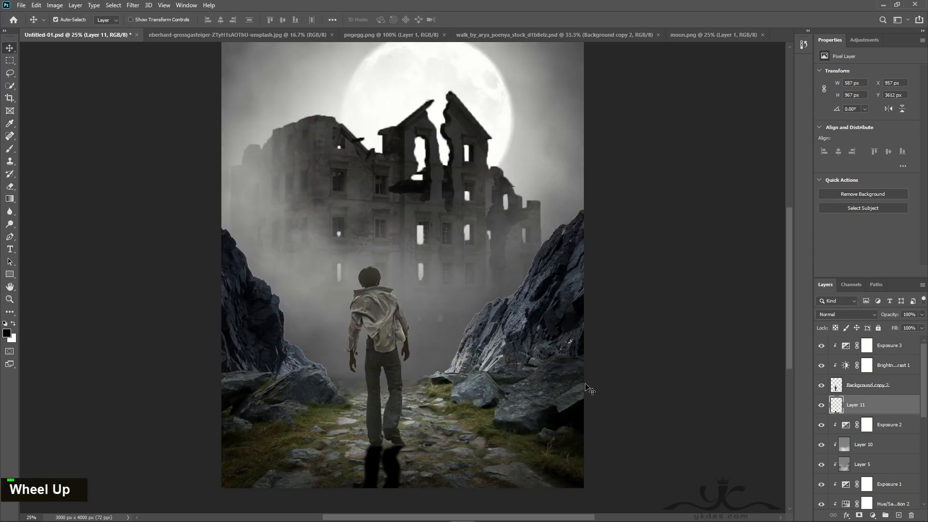
pyautogui.moveTo(921, 315); pyautogui.dragTo(909, 333)
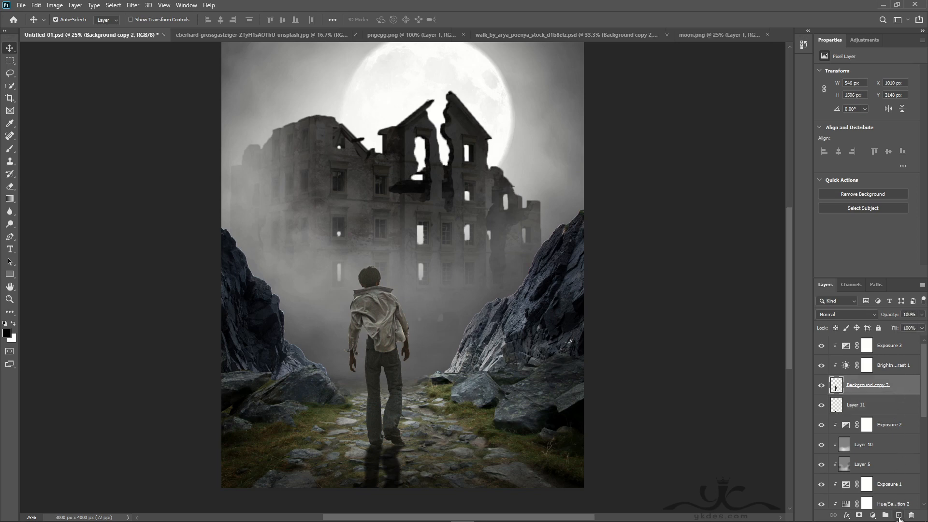
# Shade the man's lower legs in black with a 17% flow brush on a new clipped layer and set its opacity to 47%.
pyautogui.click(899, 515)
pyautogui.click(10, 148)
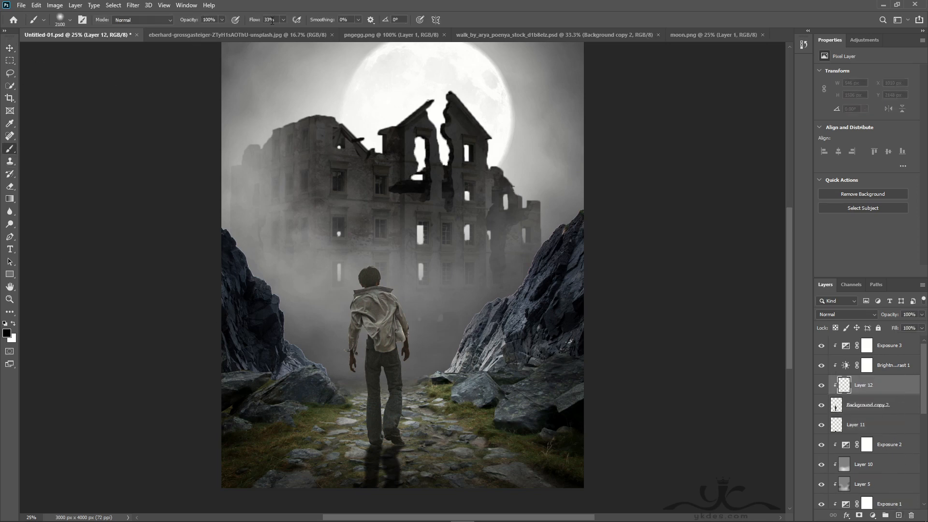
pyautogui.moveTo(282, 32); pyautogui.dragTo(277, 31)
pyautogui.press('[')
pyautogui.press('[')
pyautogui.press('[')
pyautogui.press('[')
pyautogui.press('[')
pyautogui.press('[')
pyautogui.press('[')
pyautogui.press('[')
pyautogui.press('[')
pyautogui.press('[')
pyautogui.press('[')
pyautogui.press('[')
pyautogui.press('[')
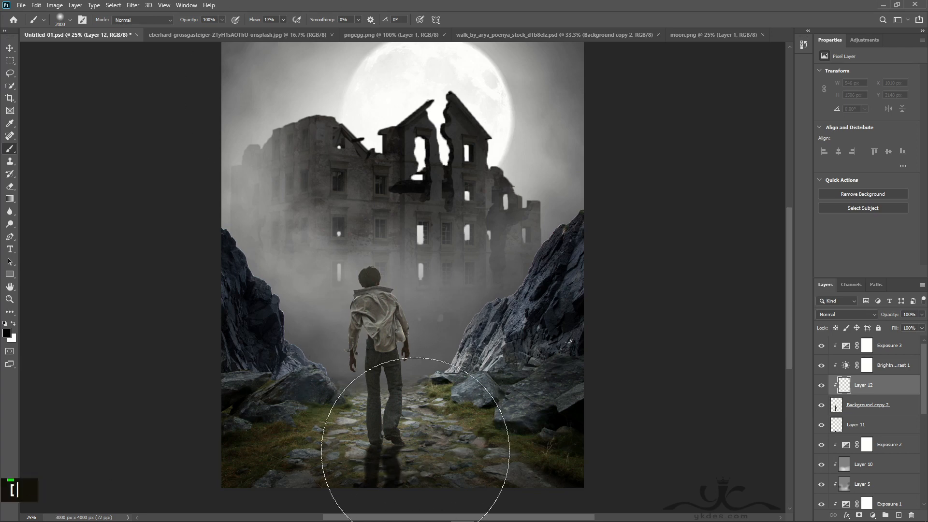
pyautogui.press('[')
pyautogui.press('[')
pyautogui.press('[')
pyautogui.press('[')
pyautogui.press('[')
pyautogui.click(368, 437)
pyautogui.moveTo(365, 435)
pyautogui.mouseDown()
pyautogui.moveTo(376, 464)
pyautogui.moveTo(399, 448)
pyautogui.mouseUp()
pyautogui.press('[')
pyautogui.press('[')
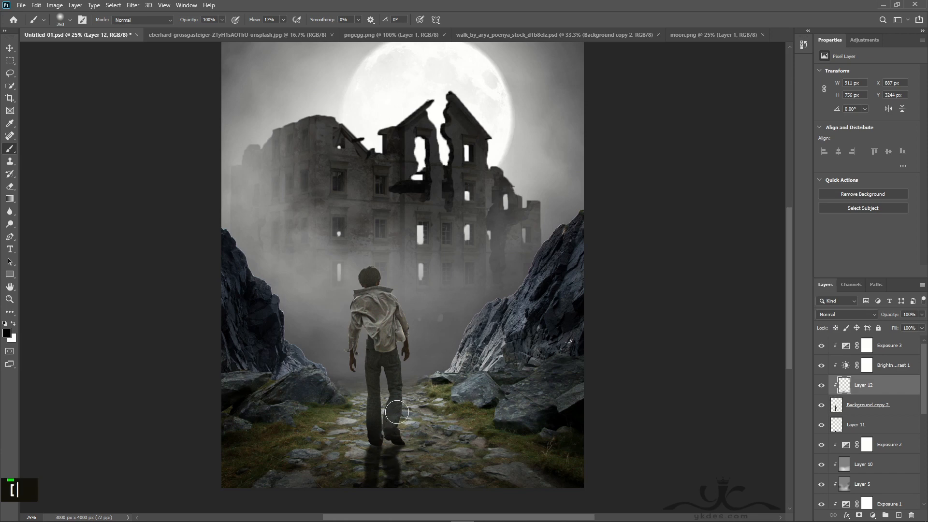
pyautogui.moveTo(397, 413); pyautogui.dragTo(402, 444)
pyautogui.moveTo(361, 402)
pyautogui.mouseDown()
pyautogui.moveTo(369, 407)
pyautogui.moveTo(349, 475)
pyautogui.mouseUp()
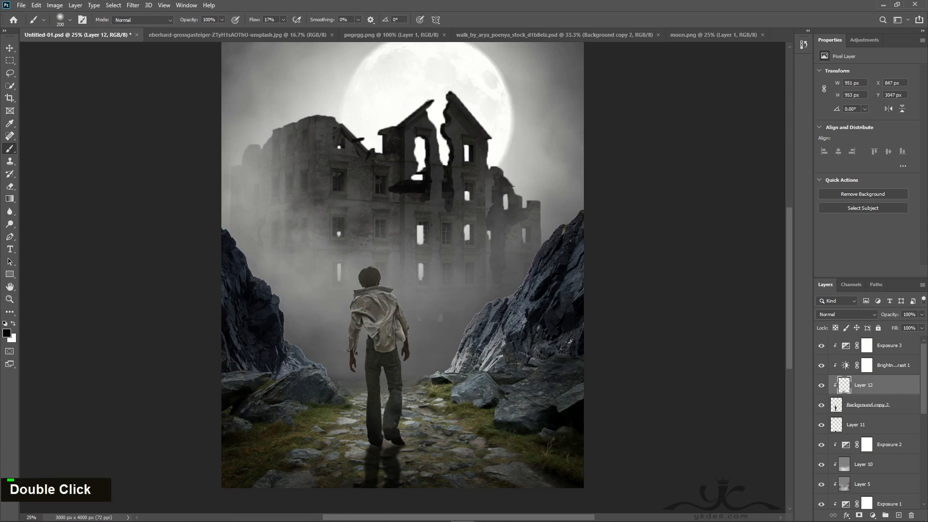
pyautogui.click(922, 315)
pyautogui.moveTo(922, 325); pyautogui.dragTo(906, 327)
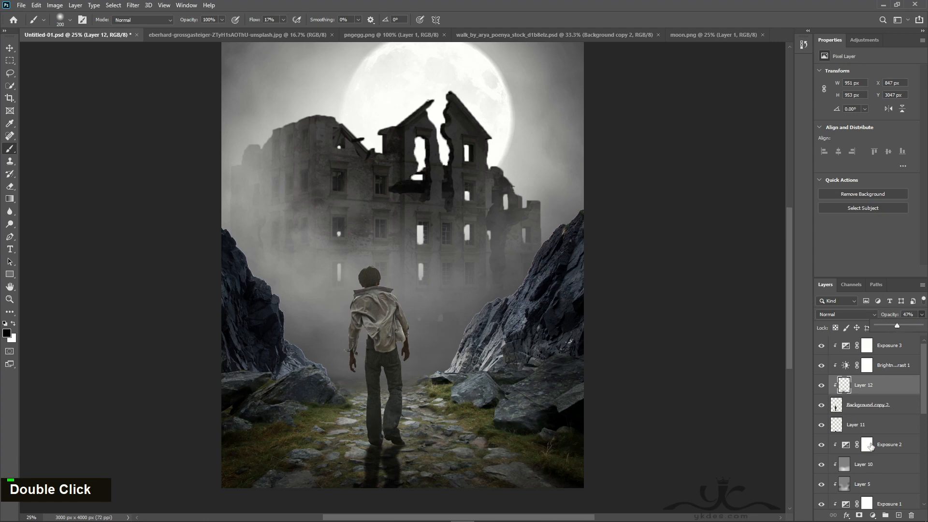
# Paint soft black contact shading beneath the man's flat foot on the cast shadow's layer, Layer 11, with a small brush.
pyautogui.click(872, 425)
pyautogui.click(8, 300)
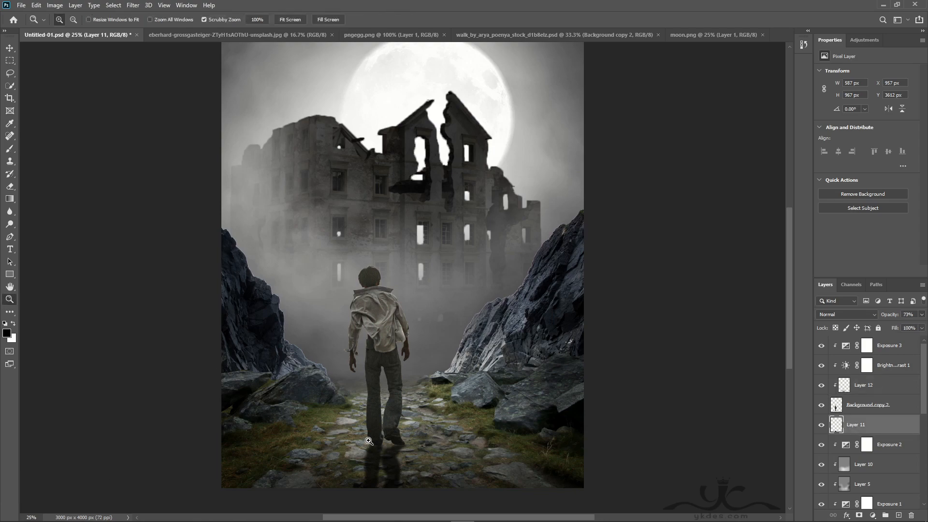
pyautogui.moveTo(367, 440); pyautogui.dragTo(433, 477)
pyautogui.scroll(-5, 435, 435)
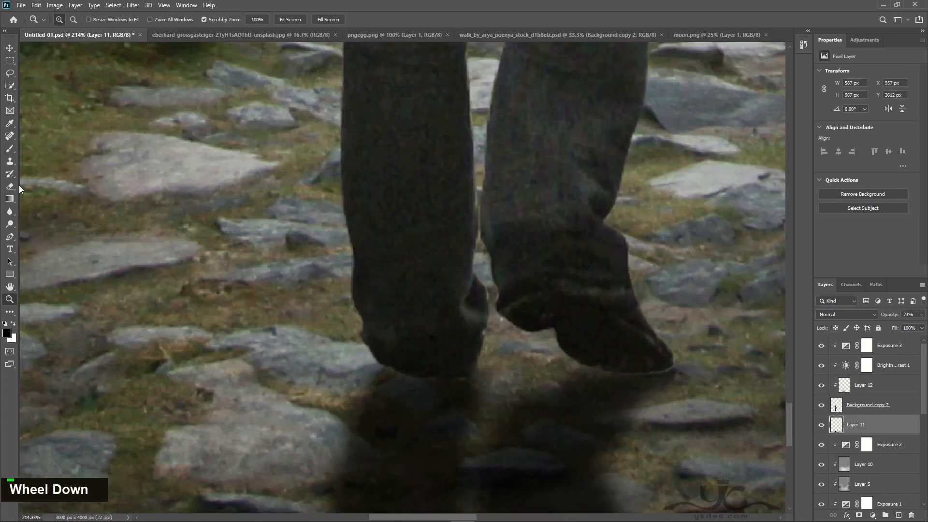
pyautogui.press('b')
pyautogui.press('[')
pyautogui.press('[')
pyautogui.press('[')
pyautogui.press('[')
pyautogui.press('[')
pyautogui.press('[')
pyautogui.press('[')
pyautogui.press('[')
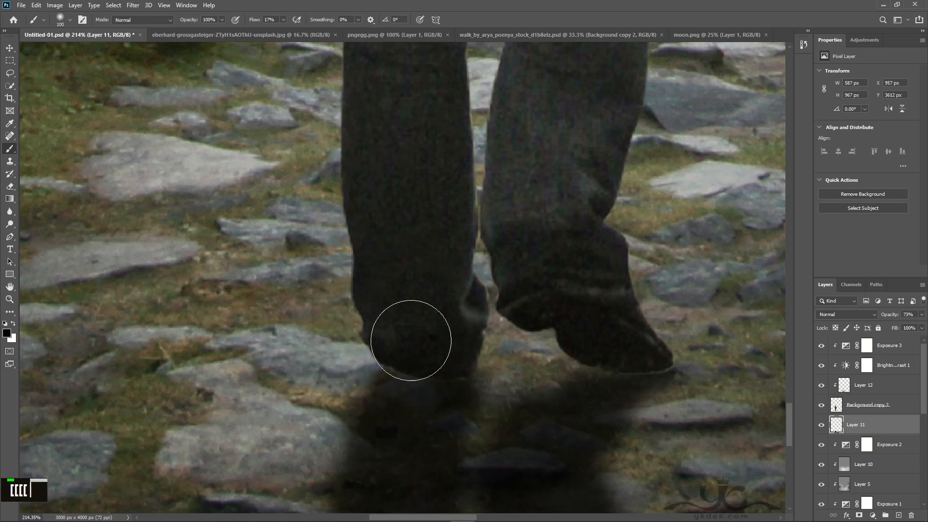
pyautogui.doubleClick(404, 357)
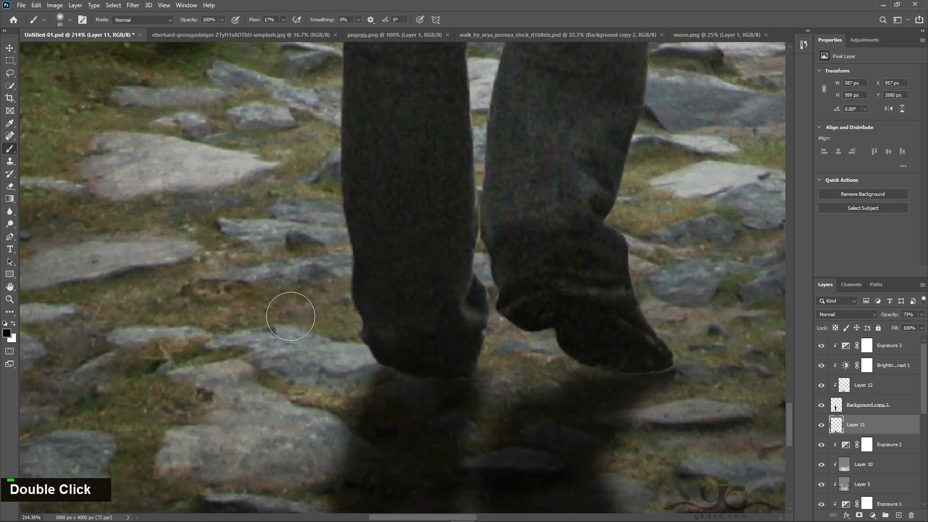
# Raise the brush flow to 52% and darken the contact shadow beneath both of the man's feet.
pyautogui.moveTo(285, 19); pyautogui.dragTo(288, 33)
pyautogui.moveTo(400, 359)
pyautogui.mouseDown()
pyautogui.moveTo(394, 352)
pyautogui.moveTo(375, 419)
pyautogui.moveTo(385, 369)
pyautogui.moveTo(423, 375)
pyautogui.moveTo(441, 394)
pyautogui.moveTo(462, 364)
pyautogui.moveTo(574, 379)
pyautogui.moveTo(586, 392)
pyautogui.moveTo(649, 377)
pyautogui.mouseUp()
pyautogui.press('[')
pyautogui.press('[')
pyautogui.click(613, 380)
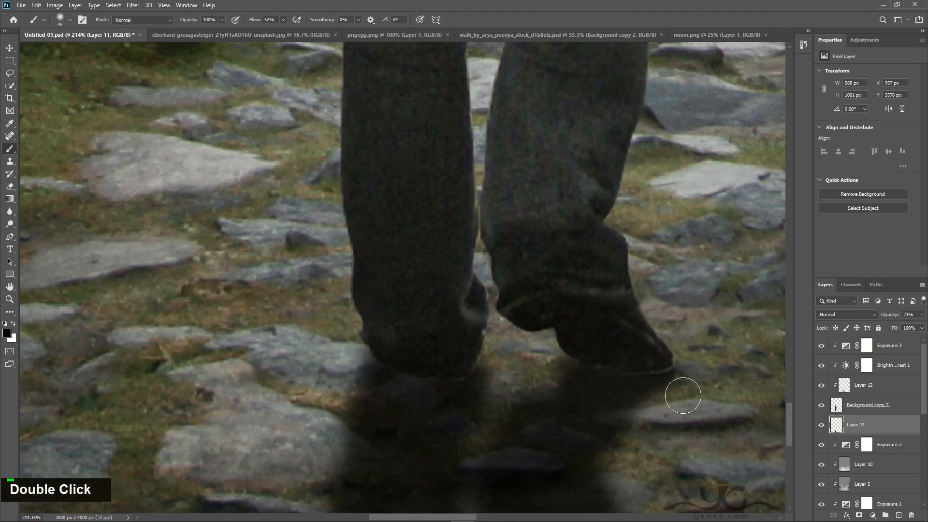
# Set the leg shading's layer opacity to 70% and paint black along the bottom edges of both feet on a new clipped layer.
pyautogui.click(881, 386)
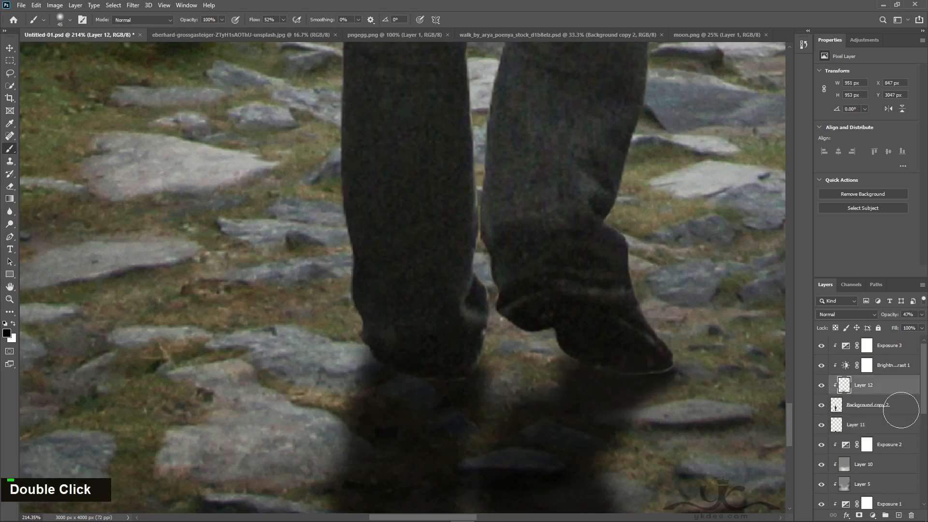
pyautogui.click(922, 315)
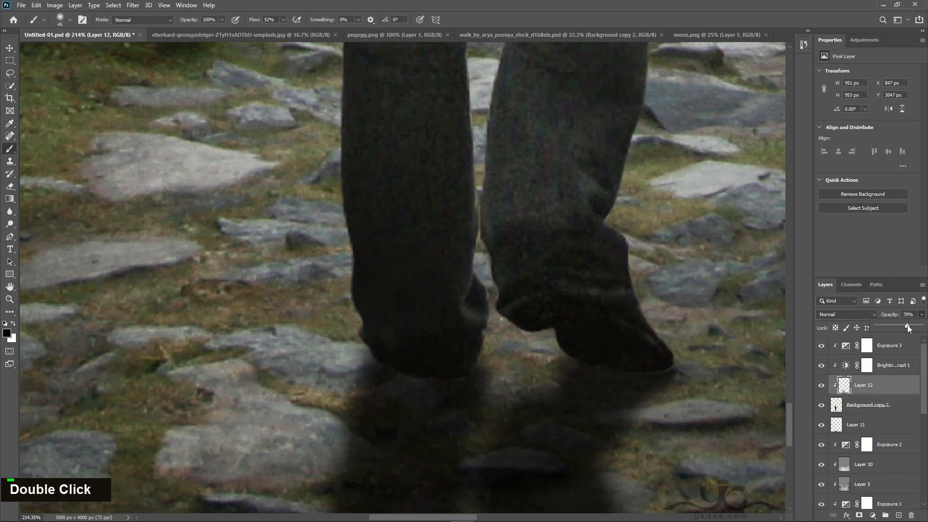
pyautogui.click(898, 515)
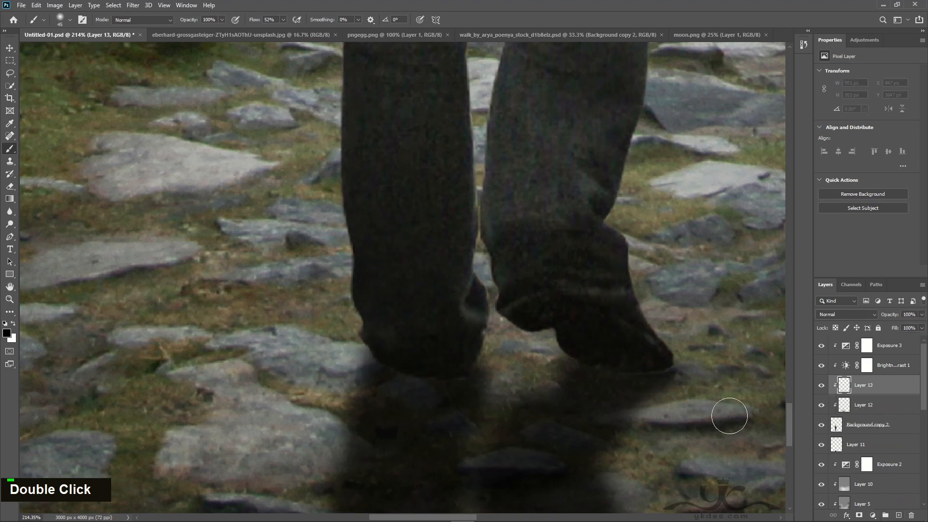
pyautogui.moveTo(670, 374)
pyautogui.mouseDown()
pyautogui.moveTo(656, 394)
pyautogui.moveTo(648, 382)
pyautogui.moveTo(479, 406)
pyautogui.moveTo(470, 383)
pyautogui.moveTo(384, 407)
pyautogui.moveTo(448, 393)
pyautogui.moveTo(412, 404)
pyautogui.moveTo(489, 367)
pyautogui.moveTo(394, 392)
pyautogui.moveTo(316, 360)
pyautogui.mouseUp()
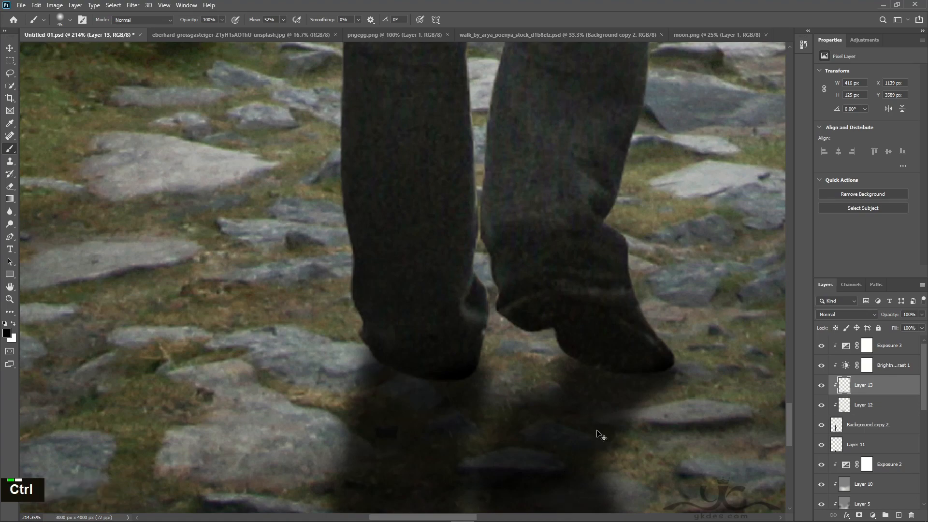
# Compare the whole composite with and without the black foot-edge shading on Layer 13.
pyautogui.hotkey('ctrl', '-')
pyautogui.hotkey('ctrl', '-')
pyautogui.hotkey('ctrl', '-')
pyautogui.hotkey('ctrl', '-')
pyautogui.hotkey('ctrl', '-')
pyautogui.hotkey('ctrl', '-')
pyautogui.hotkey('ctrl', '-')
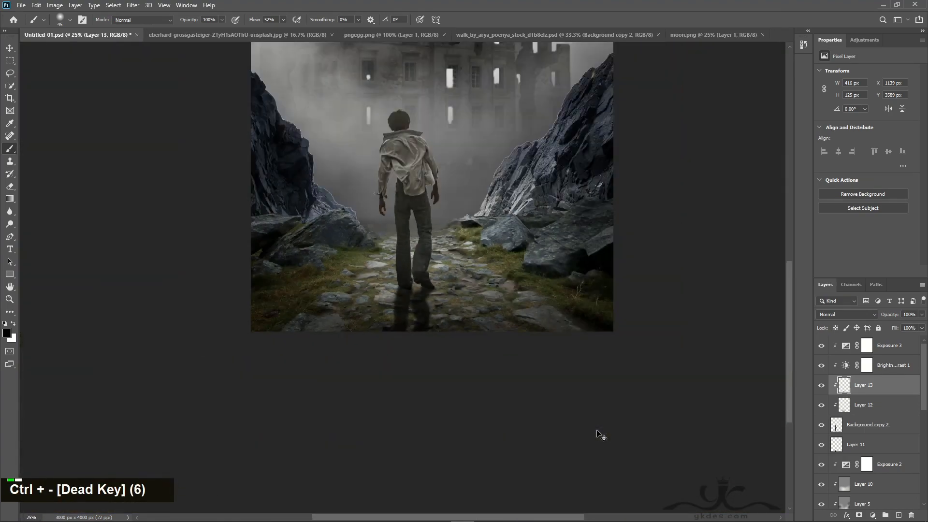
pyautogui.hotkey('ctrl', '-')
pyautogui.scroll(2, 576, 410)
pyautogui.scroll(-1, 553, 387)
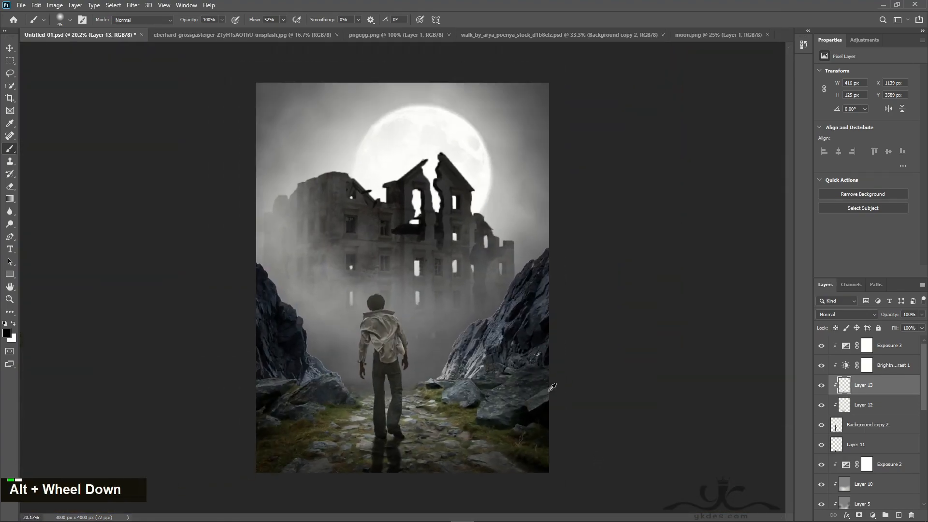
pyautogui.click(10, 48)
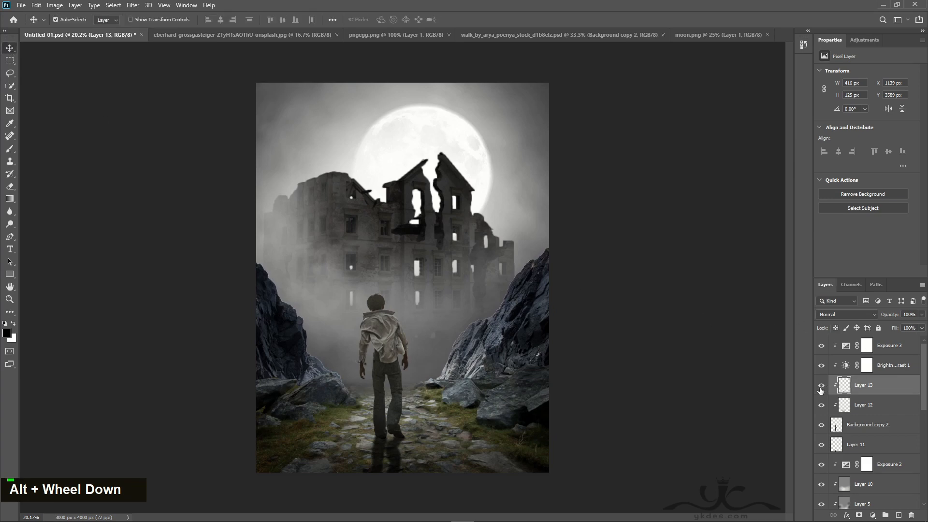
pyautogui.click(820, 387)
pyautogui.click(821, 386)
pyautogui.click(822, 387)
pyautogui.click(821, 387)
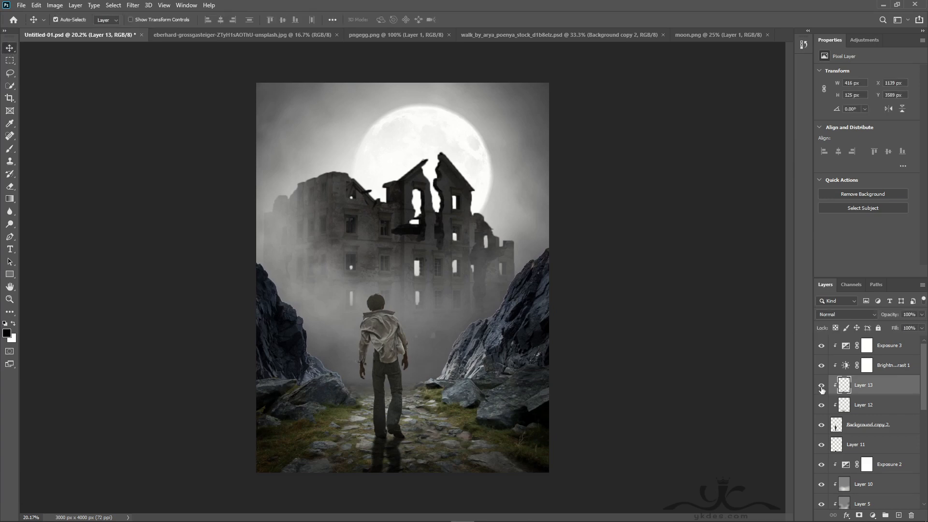
# Compare the composite with and without the leg shading on Layer 12.
pyautogui.click(836, 409)
pyautogui.click(821, 406)
pyautogui.click(821, 406)
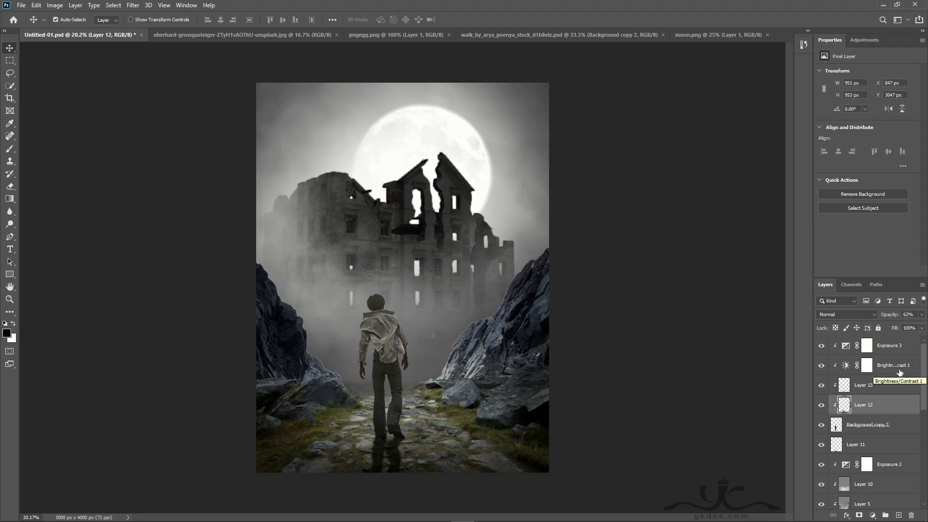
# Darken the rocky foreground by setting Exposure 1's gamma correction to 0.73 and Hue/Saturation 2's lightness to -24.
pyautogui.scroll(-6, 898, 408)
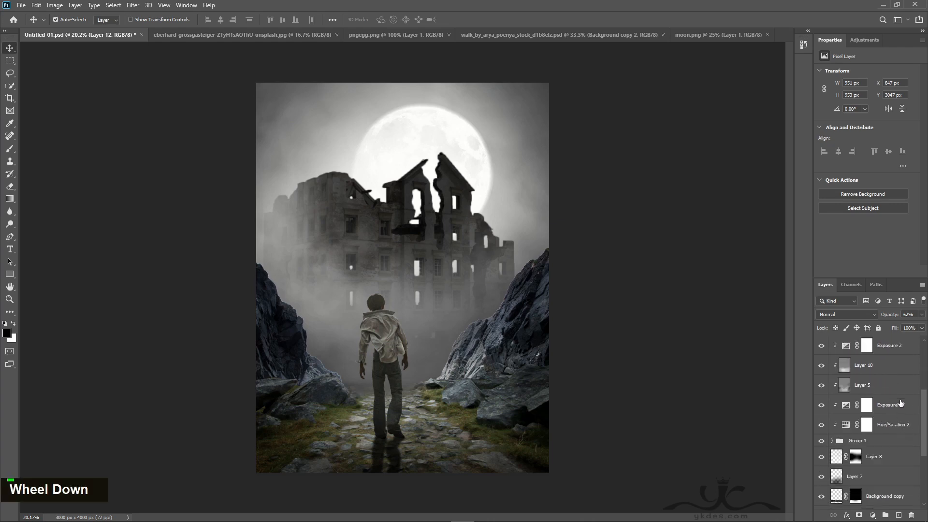
pyautogui.click(901, 403)
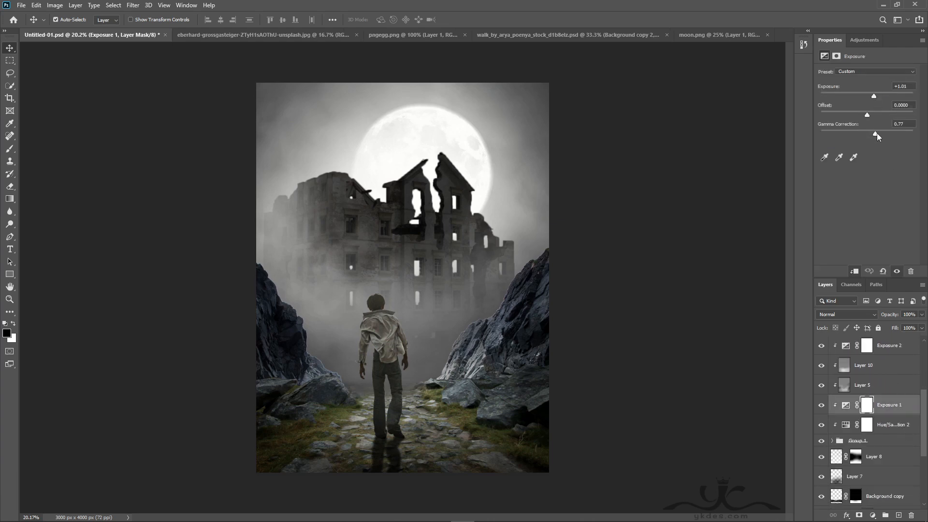
pyautogui.moveTo(878, 132); pyautogui.dragTo(878, 133)
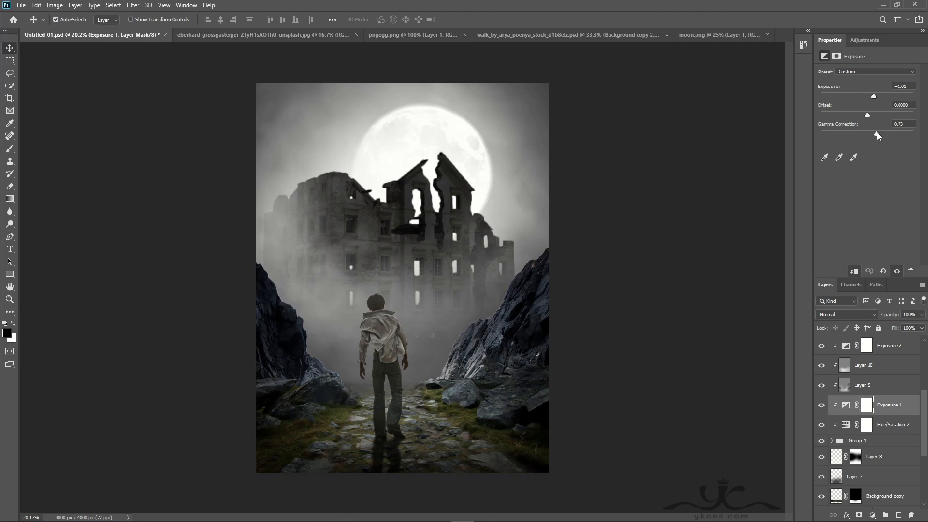
pyautogui.click(895, 424)
pyautogui.moveTo(861, 148); pyautogui.dragTo(855, 148)
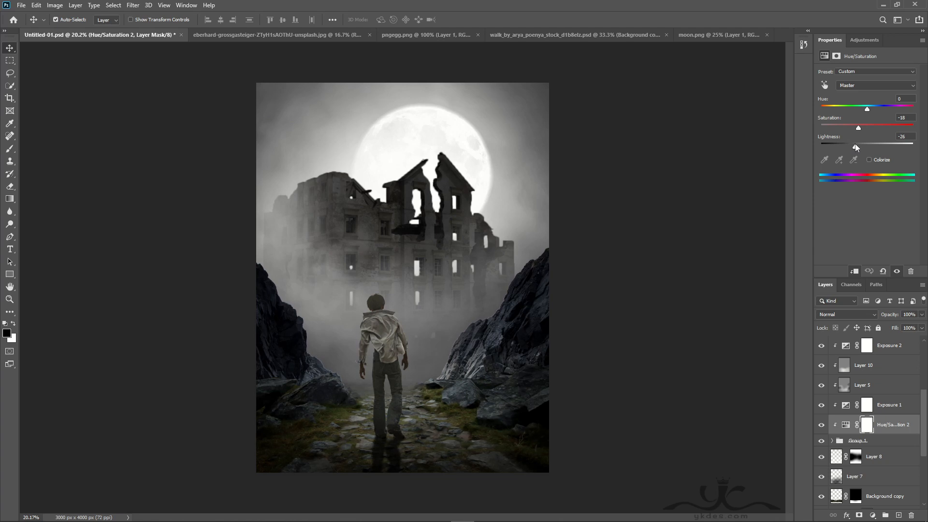
# Add a new layer directly above Exposure 2 and clip it to the foreground stack.
pyautogui.scroll(2, 895, 419)
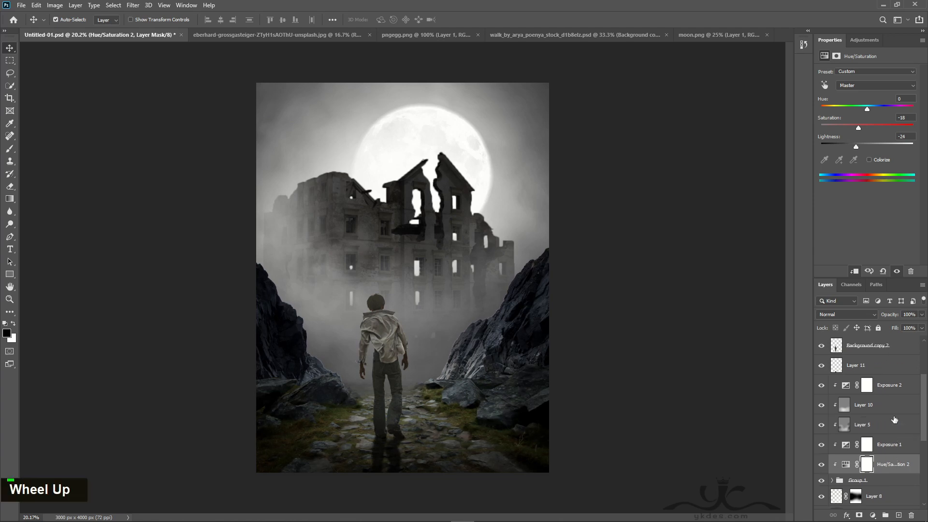
pyautogui.click(906, 391)
pyautogui.click(898, 515)
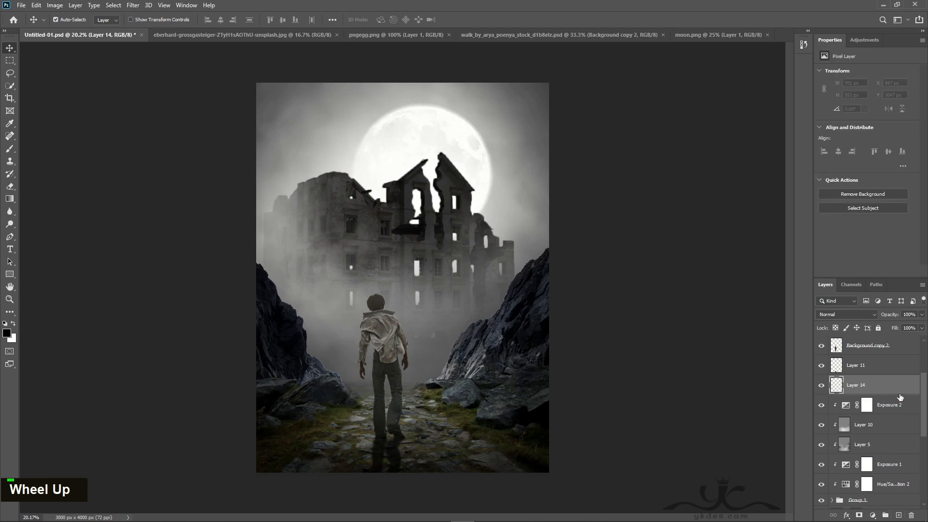
pyautogui.keyDown('alt'); pyautogui.click(907, 394); pyautogui.keyUp('alt')
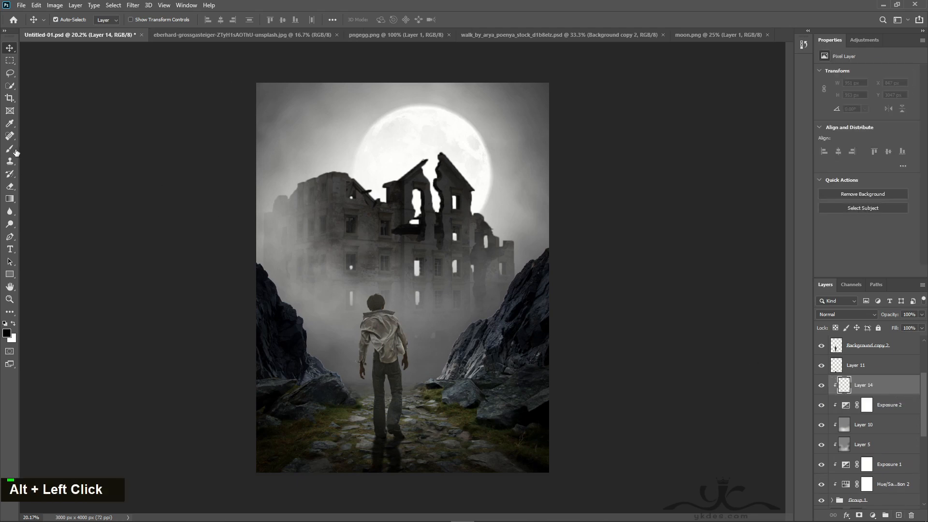
# Paint soft white haze over the upper parts of both cliffs on Layer 14 with a 900 px brush at 12% flow.
pyautogui.click(14, 150)
pyautogui.click(13, 324)
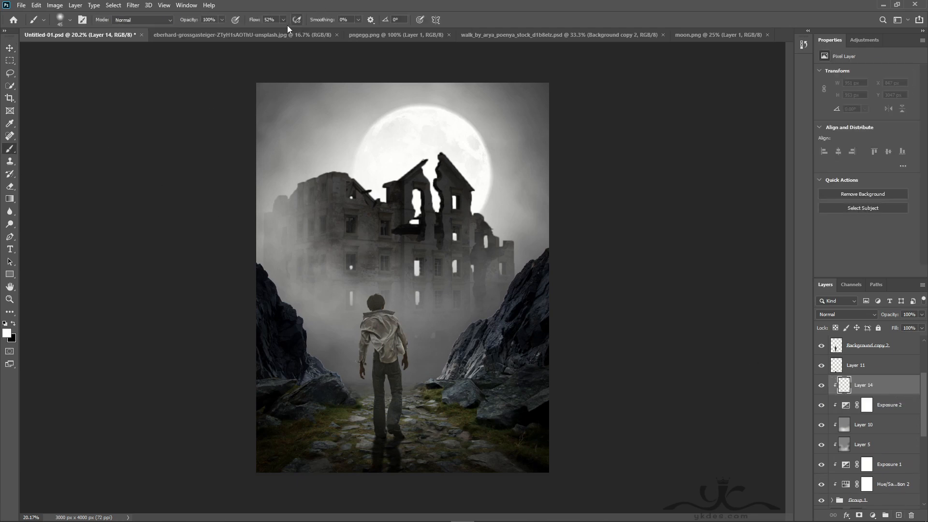
pyautogui.doubleClick(266, 30)
pyautogui.press(']')
pyautogui.press(']')
pyautogui.press(']')
pyautogui.press(']')
pyautogui.press(']')
pyautogui.press(']')
pyautogui.press(']')
pyautogui.press(']')
pyautogui.press(']')
pyautogui.press(']')
pyautogui.press(']')
pyautogui.press(']')
pyautogui.press(']')
pyautogui.press(']')
pyautogui.press(']')
pyautogui.press(']')
pyautogui.press(']')
pyautogui.press(']')
pyautogui.press(']')
pyautogui.press(']')
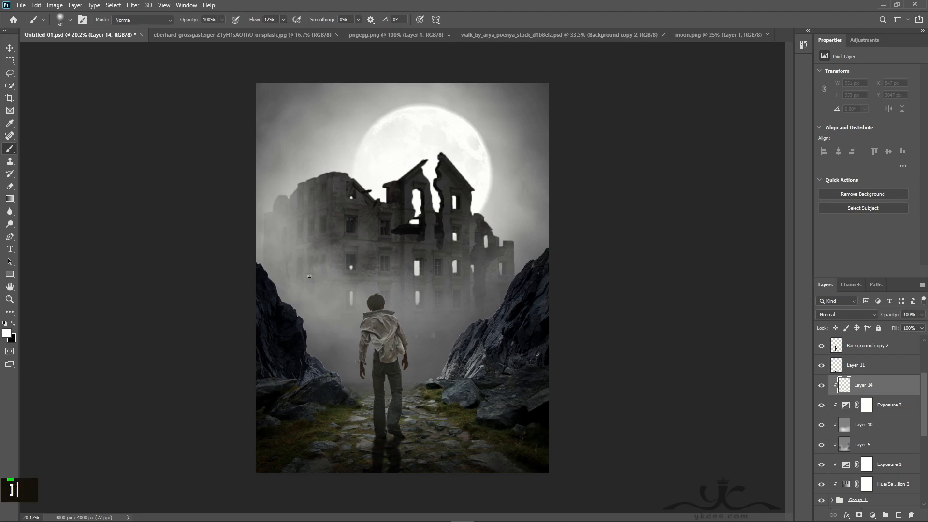
pyautogui.moveTo(321, 307)
pyautogui.mouseDown()
pyautogui.moveTo(256, 248)
pyautogui.moveTo(342, 344)
pyautogui.moveTo(305, 314)
pyautogui.mouseUp()
pyautogui.moveTo(615, 292)
pyautogui.mouseDown()
pyautogui.moveTo(548, 248)
pyautogui.moveTo(458, 325)
pyautogui.moveTo(408, 345)
pyautogui.moveTo(510, 277)
pyautogui.moveTo(536, 239)
pyautogui.moveTo(506, 275)
pyautogui.mouseUp()
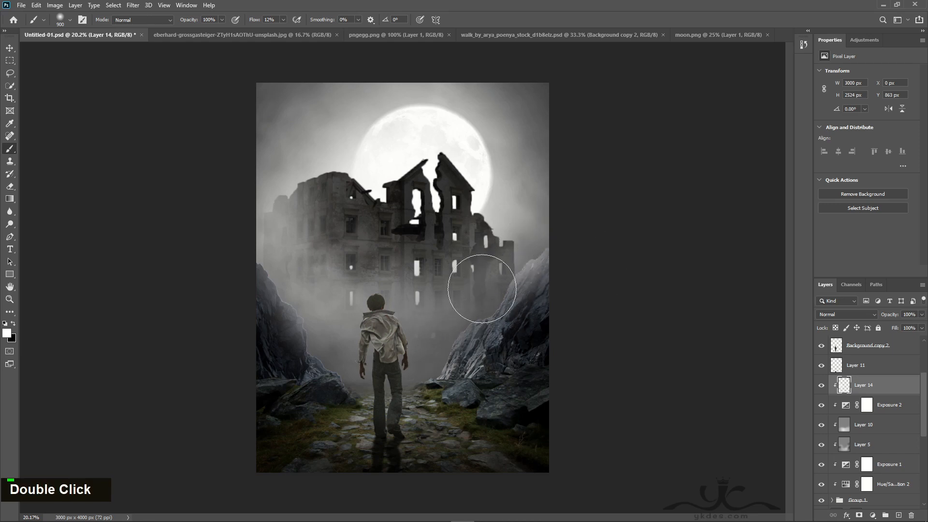
# Set the cliff haze layer to Screen blending at 50% opacity.
pyautogui.click(850, 317)
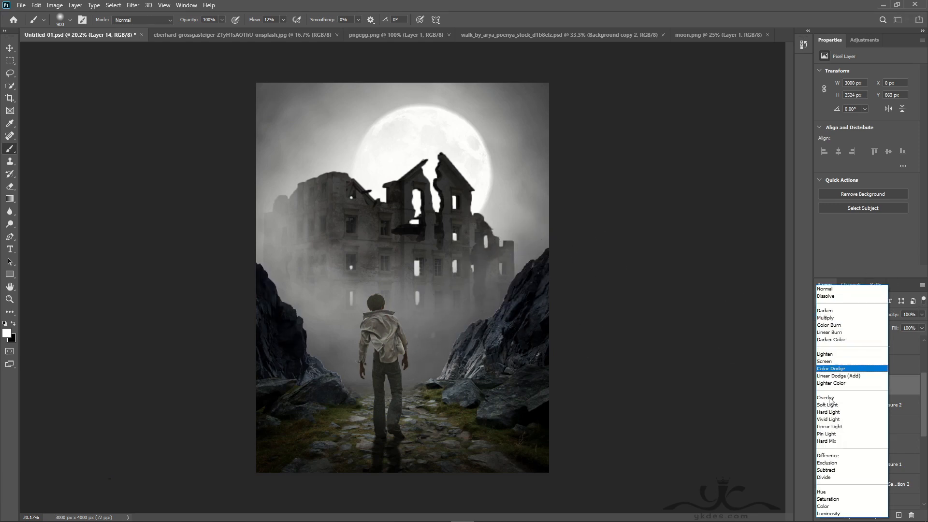
pyautogui.click(833, 362)
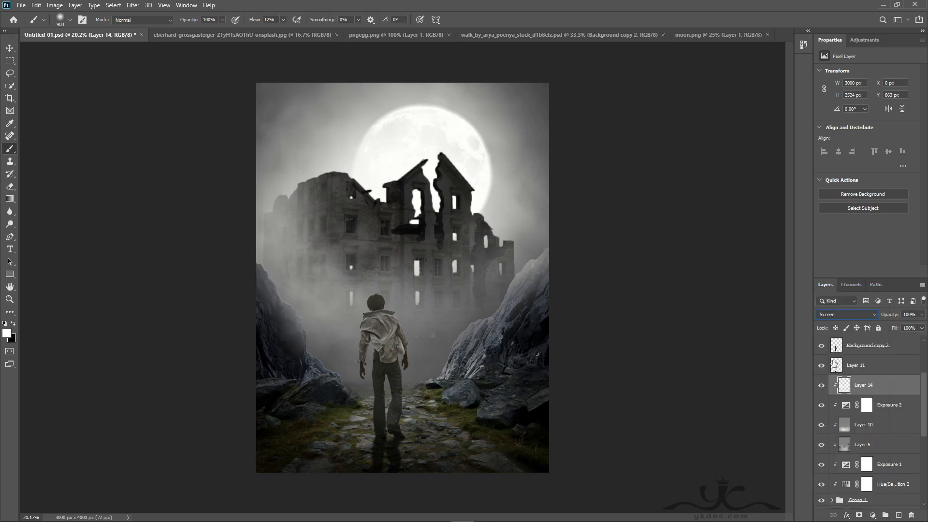
pyautogui.click(922, 315)
pyautogui.moveTo(903, 328); pyautogui.dragTo(899, 329)
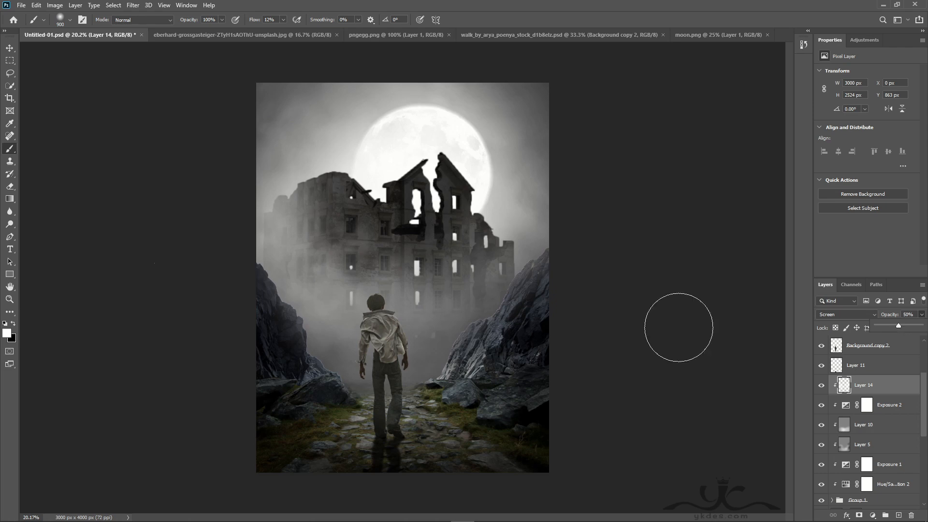
pyautogui.press('v')
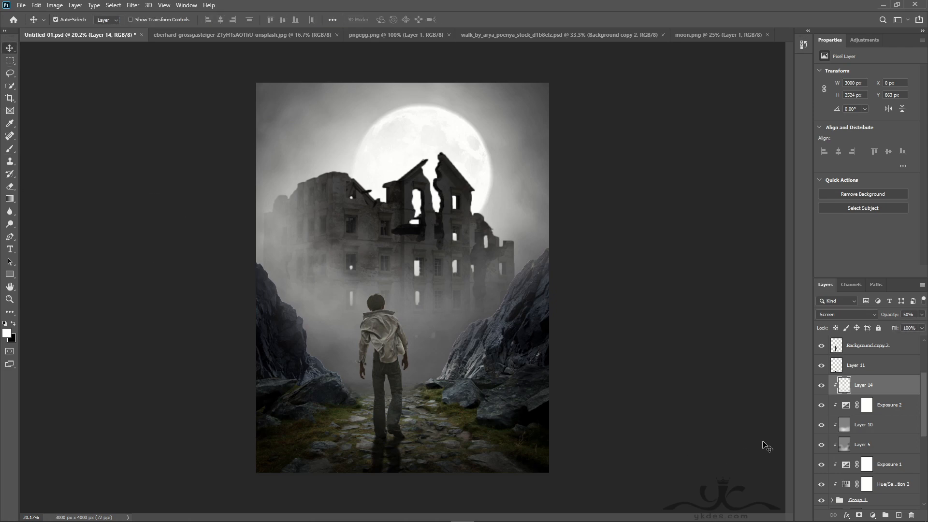
# Add a new empty layer directly above Layer 9, beneath the ruined building.
pyautogui.scroll(-4, 852, 406)
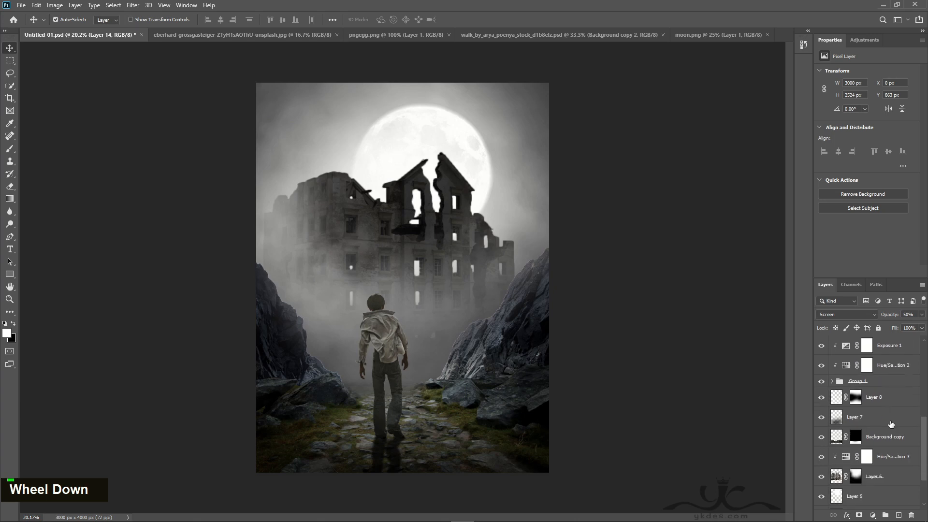
pyautogui.click(891, 459)
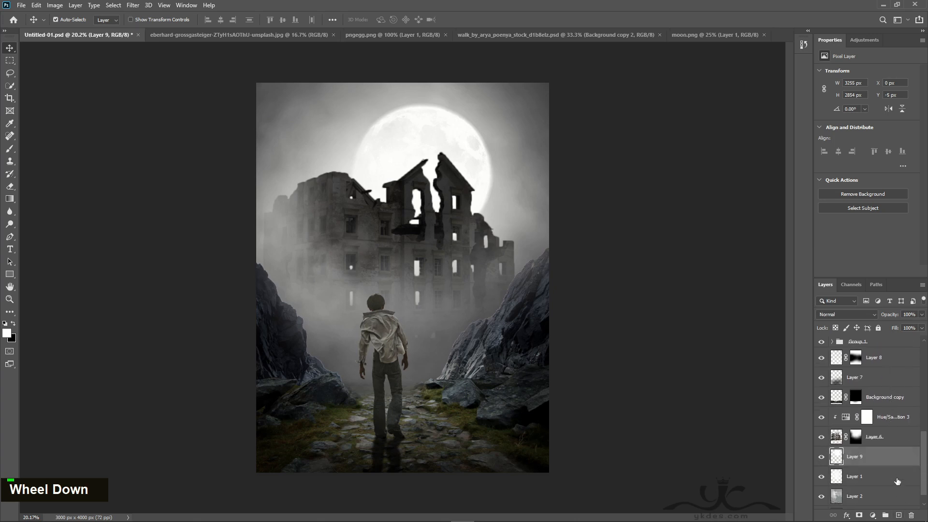
pyautogui.click(897, 516)
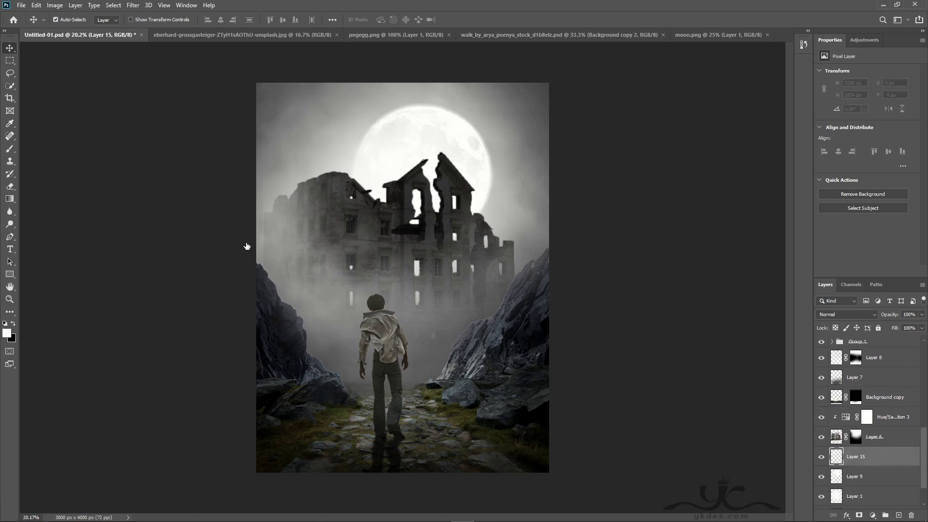
# Choose the 1593 px flock brush from the flying bird brushes and enlarge it to 1800 px.
pyautogui.click(10, 150)
pyautogui.click(66, 22)
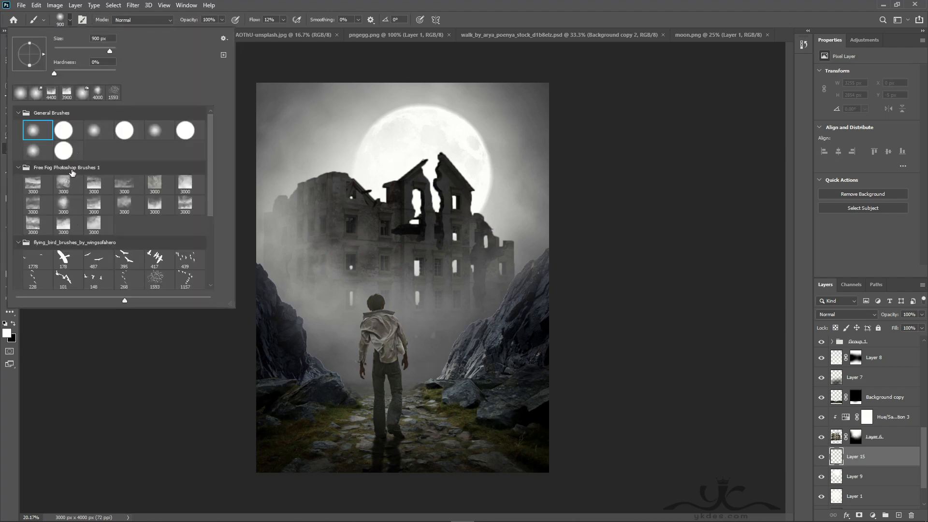
pyautogui.scroll(-2, 94, 234)
pyautogui.scroll(-1, 93, 233)
pyautogui.doubleClick(154, 248)
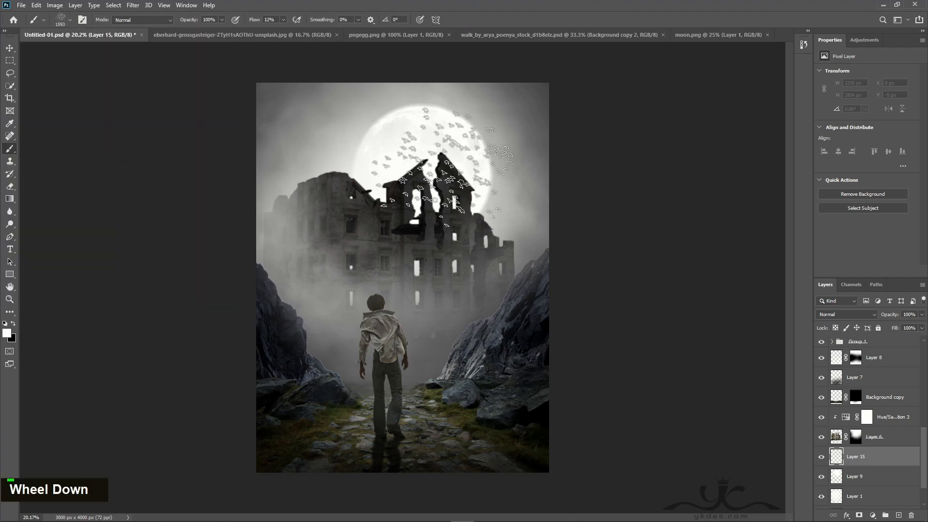
pyautogui.press(']')
pyautogui.press(']')
pyautogui.press(']')
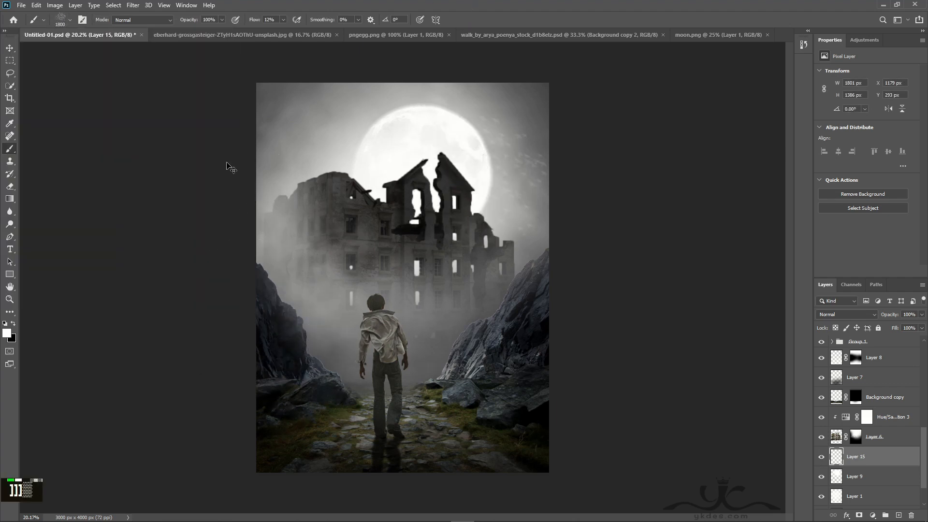
# Stamp a black flock of birds in front of the moon and beside the ruins at 100% brush flow.
pyautogui.click(284, 20)
pyautogui.moveTo(280, 29); pyautogui.dragTo(433, 2)
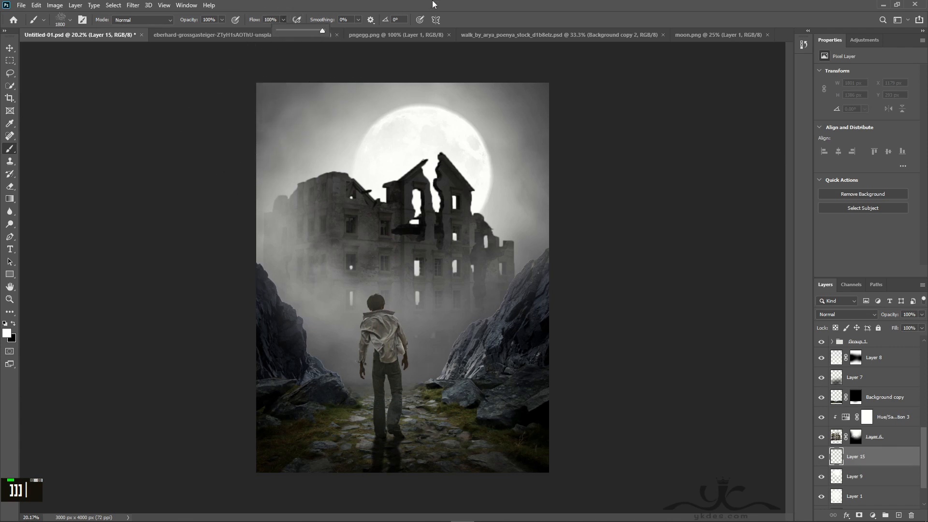
pyautogui.click(13, 323)
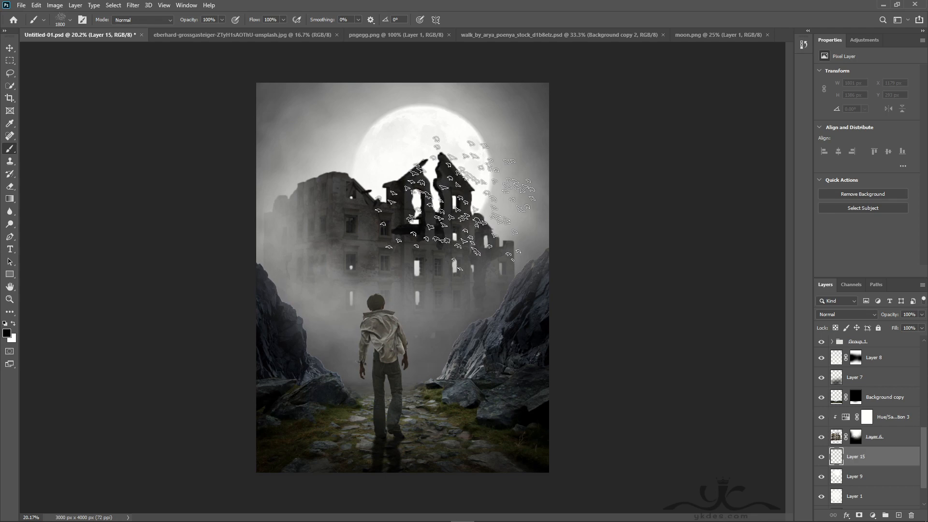
pyautogui.click(472, 198)
pyautogui.click(10, 48)
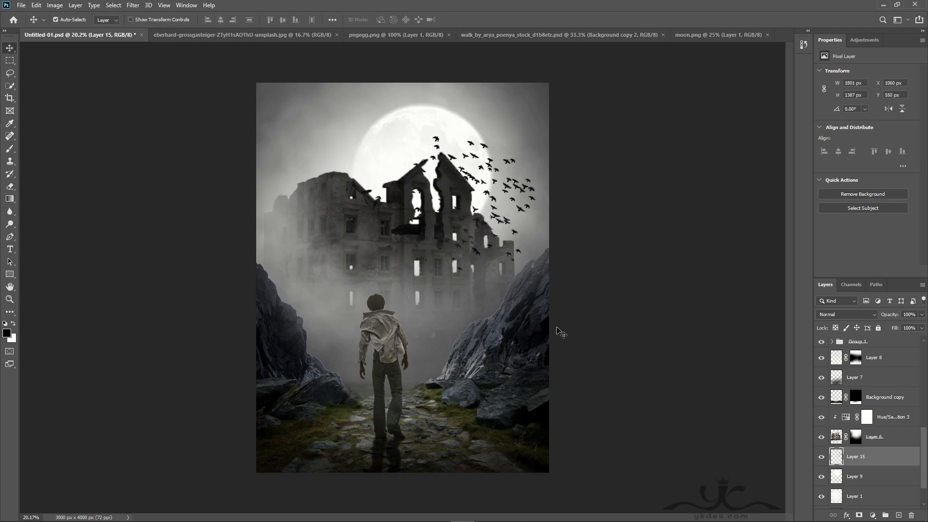
# Mask the birds with the ruined building's outline and invert the mask so they show only outside the building.
pyautogui.keyDown('ctrl'); pyautogui.click(837, 438); pyautogui.keyUp('ctrl')
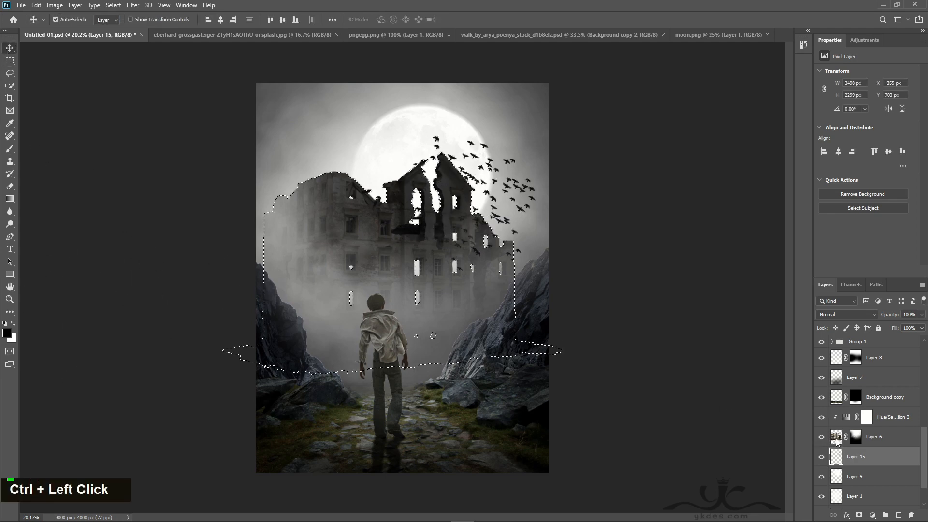
pyautogui.click(859, 516)
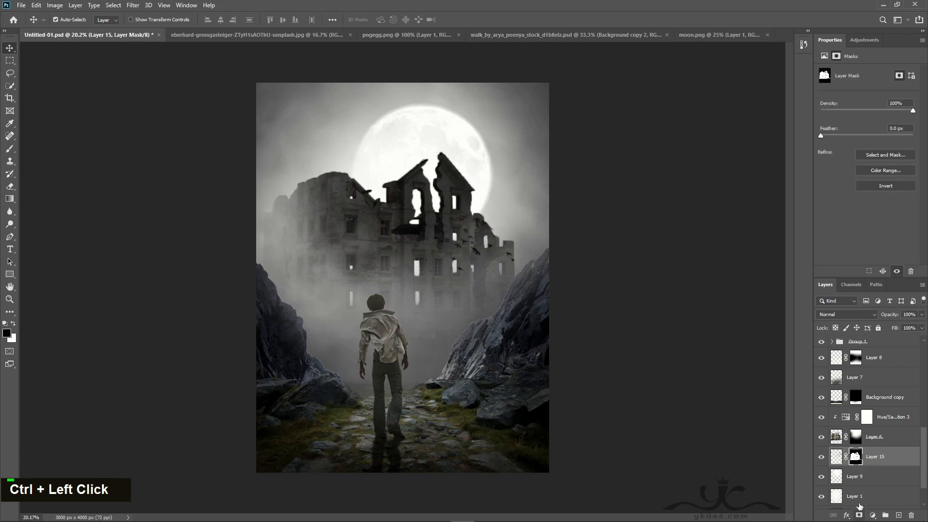
pyautogui.click(882, 187)
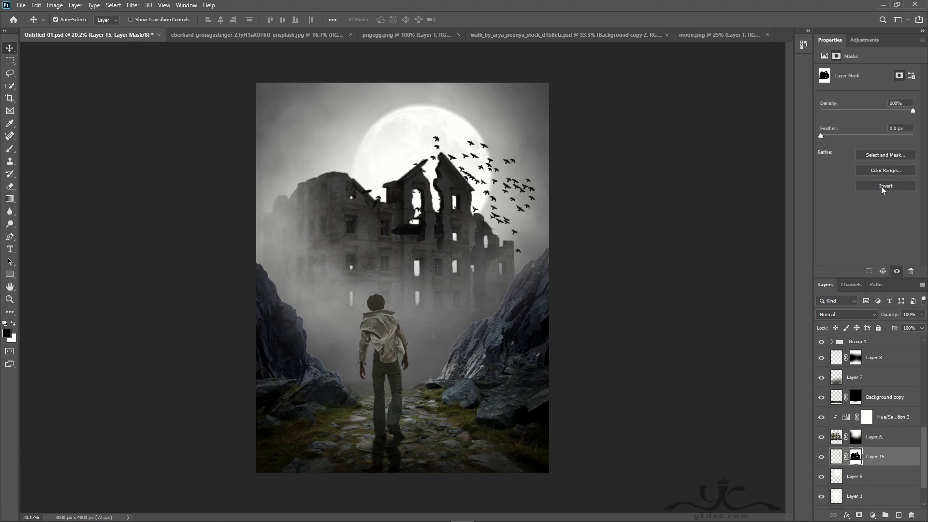
# Set the bird layer's opacity to 73% and apply its layer mask.
pyautogui.click(921, 315)
pyautogui.rightClick(838, 462)
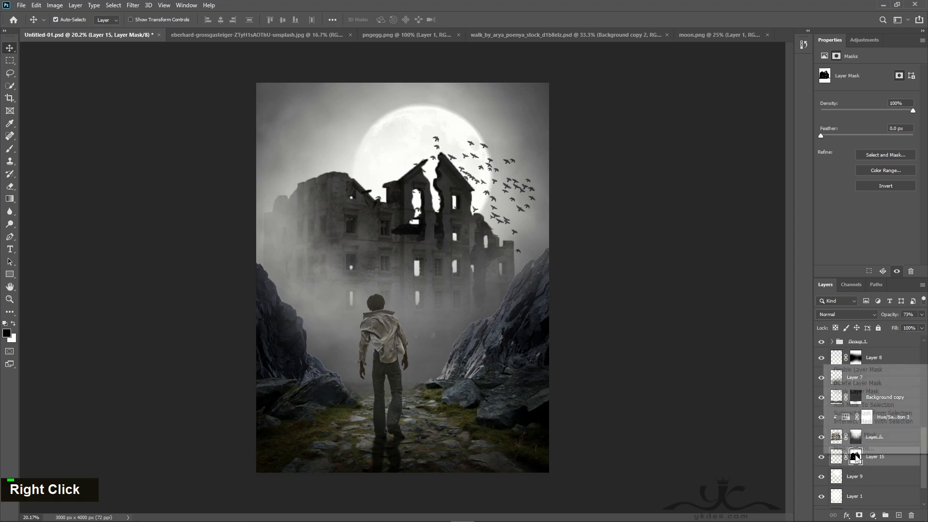
pyautogui.click(852, 392)
# Add a fresh mask to the bird layer and fade the birds nearest the ruins using a soft black 2500 px brush.
pyautogui.click(860, 515)
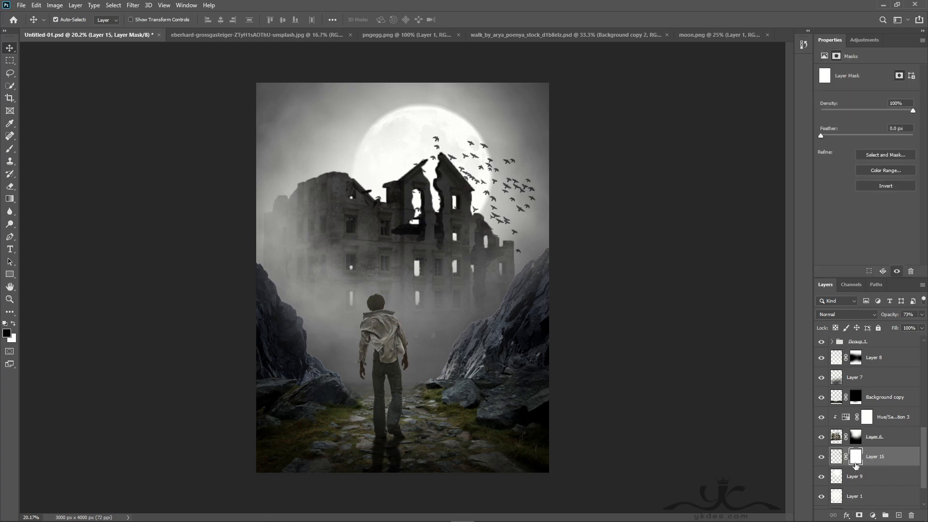
pyautogui.click(10, 148)
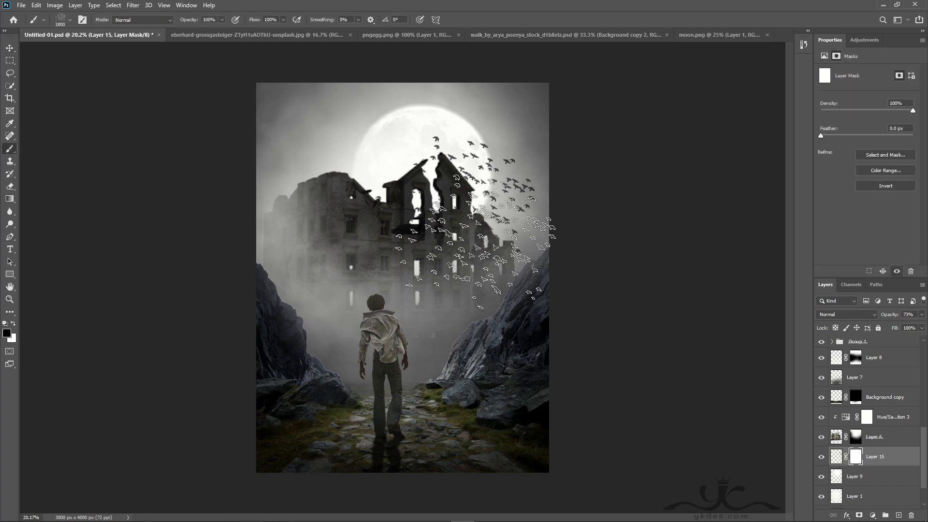
pyautogui.click(61, 21)
pyautogui.click(42, 96)
pyautogui.click(404, 5)
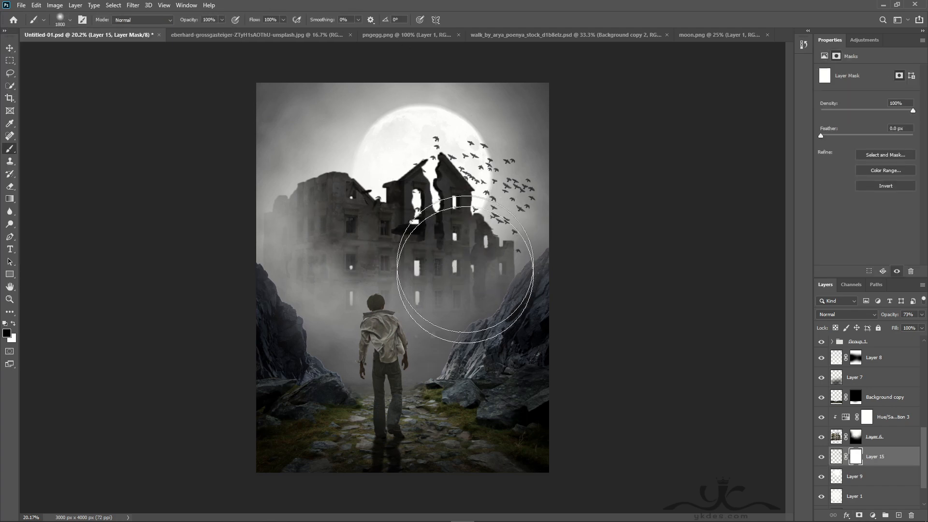
pyautogui.press(']')
pyautogui.press(']')
pyautogui.press(']')
pyautogui.press(']')
pyautogui.press(']')
pyautogui.press(']')
pyautogui.press(']')
pyautogui.click(428, 279)
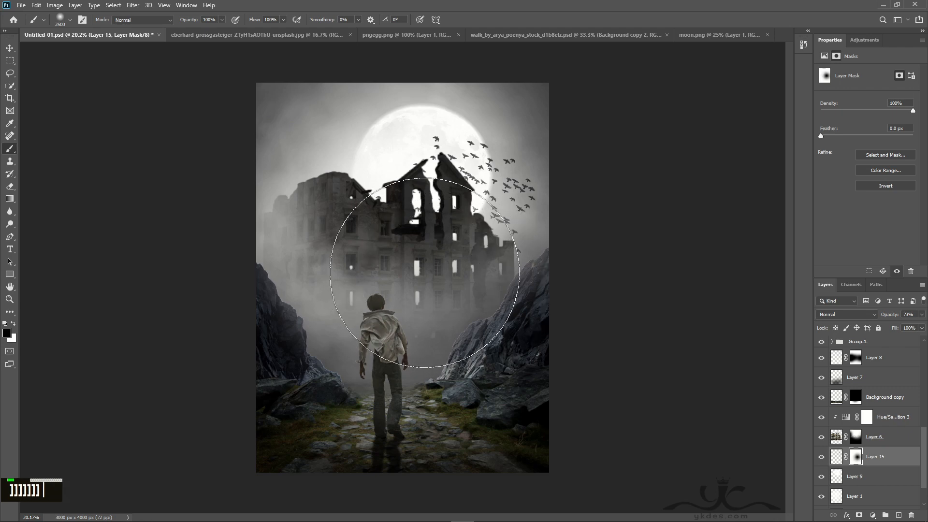
pyautogui.click(394, 250)
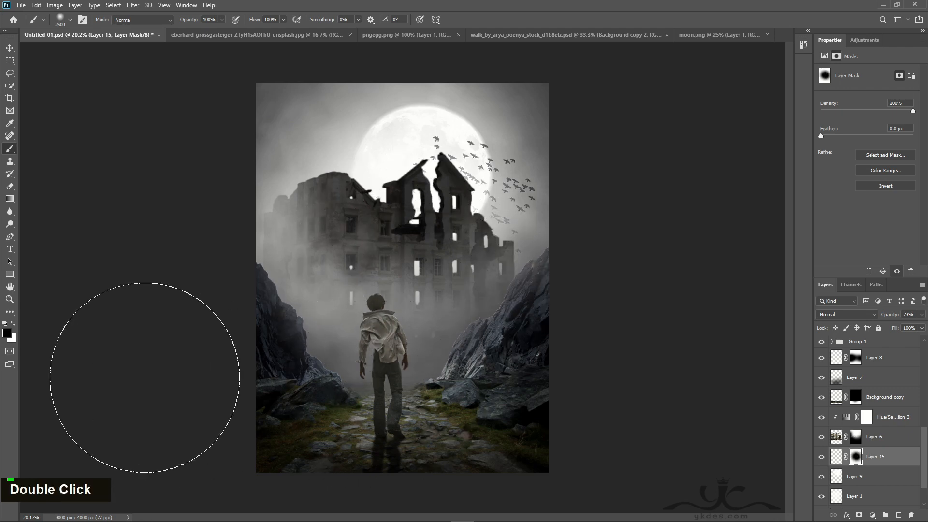
pyautogui.click(9, 48)
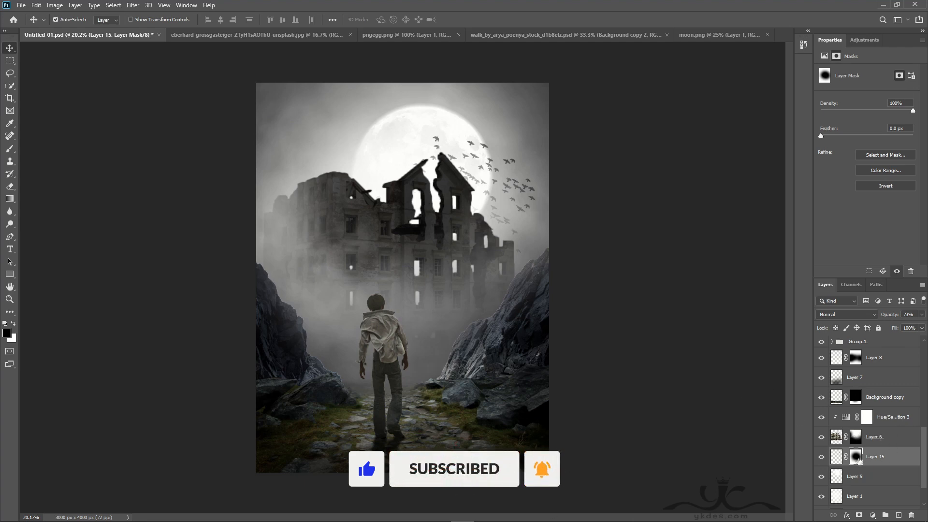
pyautogui.click(132, 6)
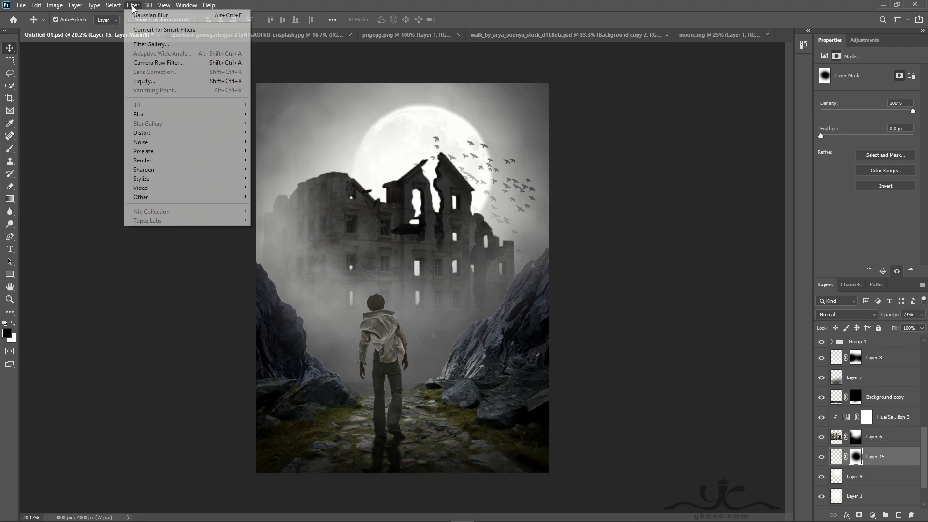
pyautogui.moveTo(157, 116)
pyautogui.click(271, 152)
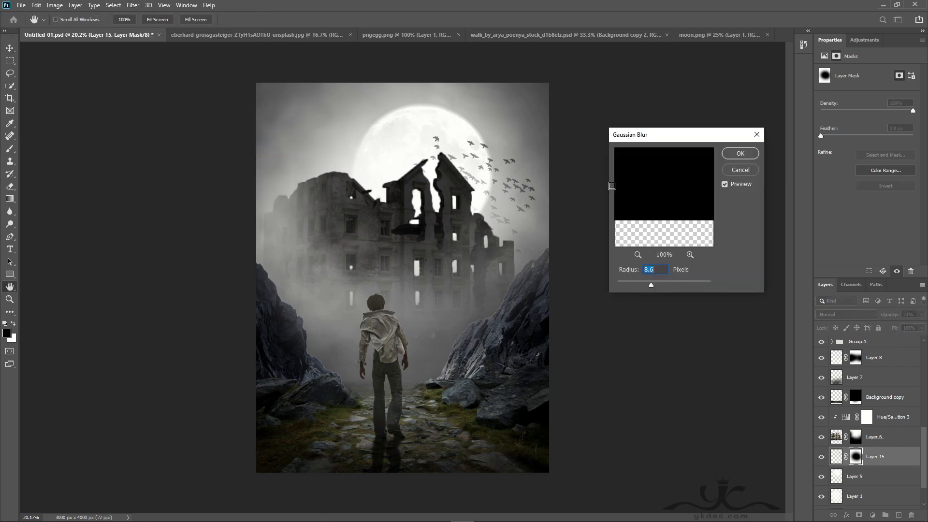
pyautogui.click(741, 171)
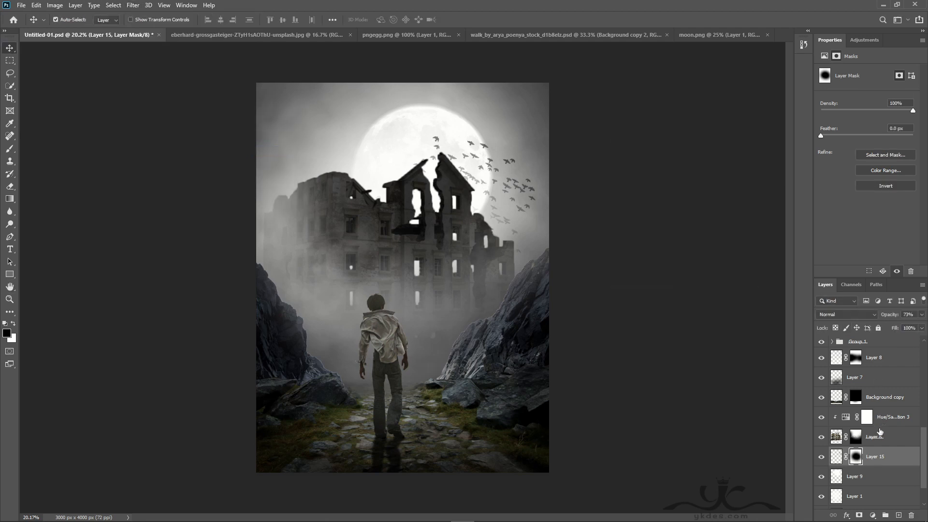
# Soften the birds themselves, not their mask, with a slight Gaussian Blur and set the bird layer's opacity to 89%.
pyautogui.click(840, 459)
pyautogui.click(133, 5)
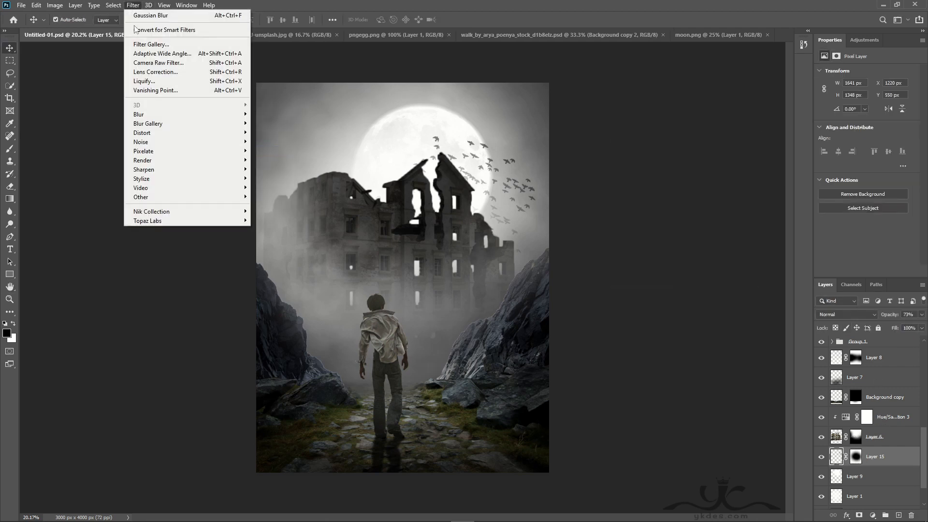
pyautogui.moveTo(145, 110)
pyautogui.click(273, 150)
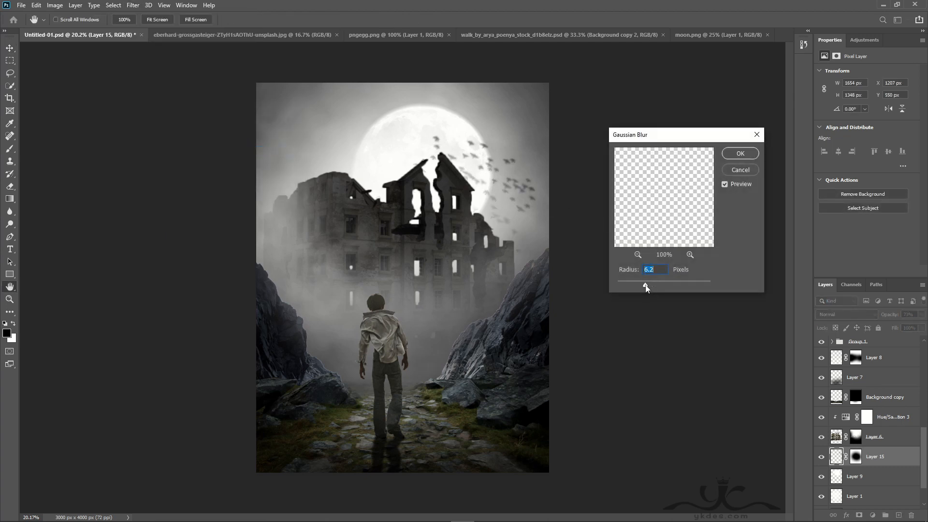
pyautogui.moveTo(646, 287); pyautogui.dragTo(644, 287)
pyautogui.press('Return')
pyautogui.click(921, 314)
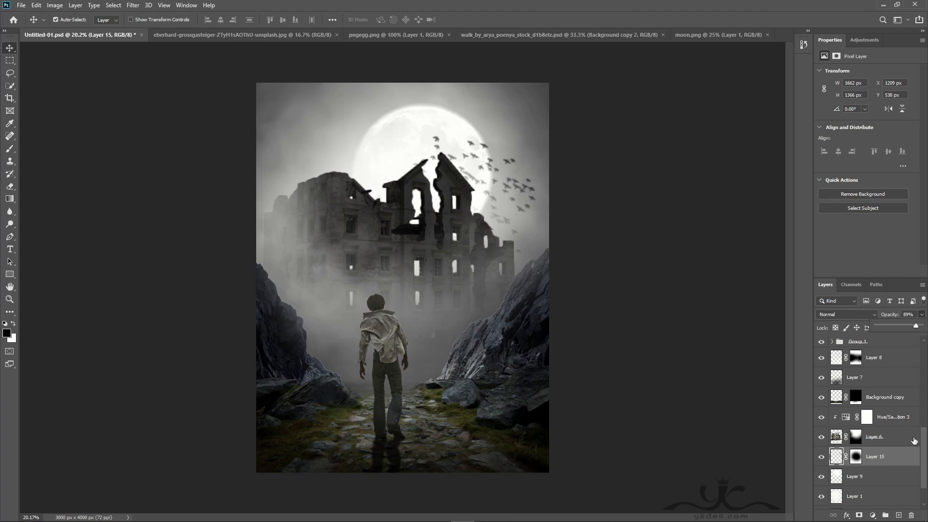
# Create a new layer above the whole layer stack and stamp all visible layers into it.
pyautogui.scroll(5, 914, 440)
pyautogui.click(890, 347)
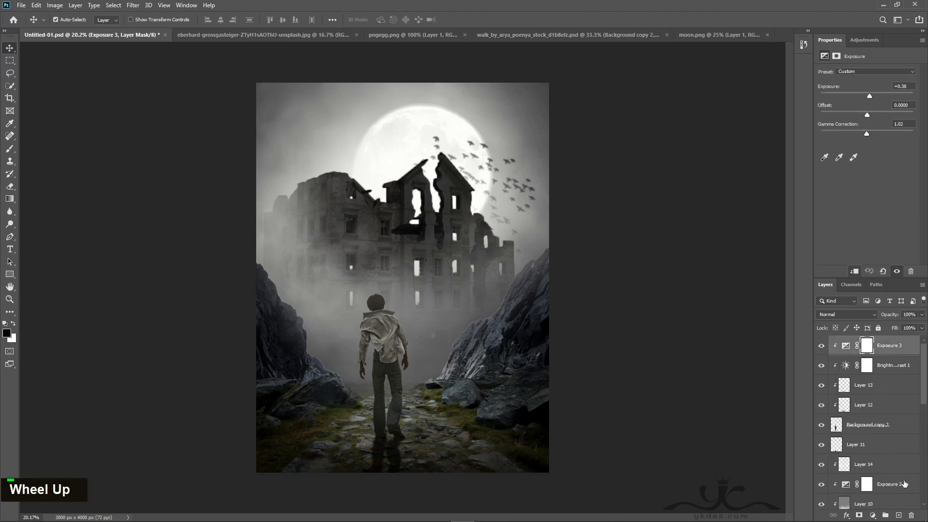
pyautogui.click(898, 516)
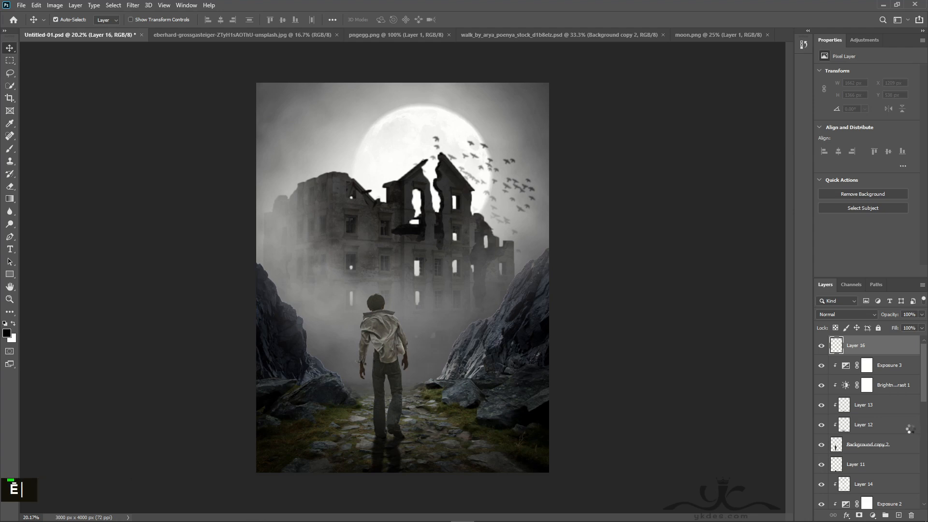
pyautogui.hotkey('ctrl', 'alt', 'shift', 'e')
pyautogui.scroll(2, 453, 289)
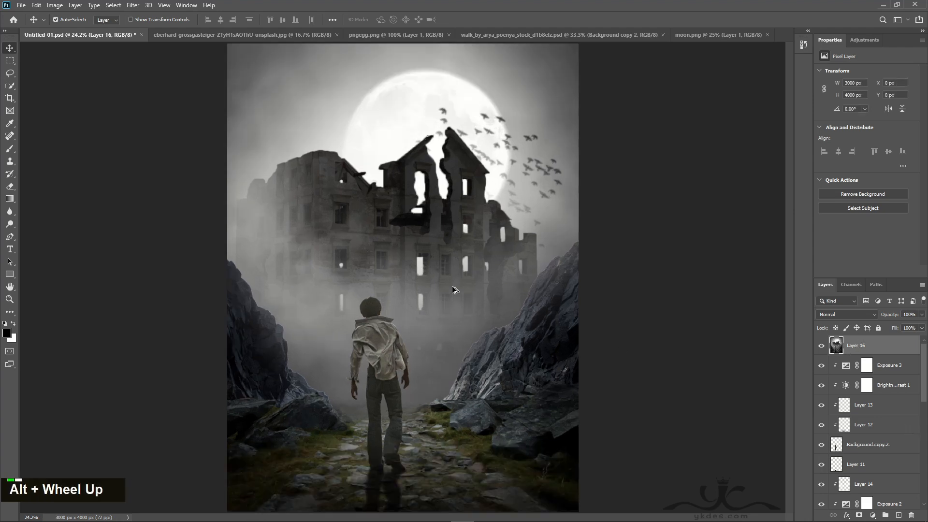
pyautogui.scroll(-1, 453, 289)
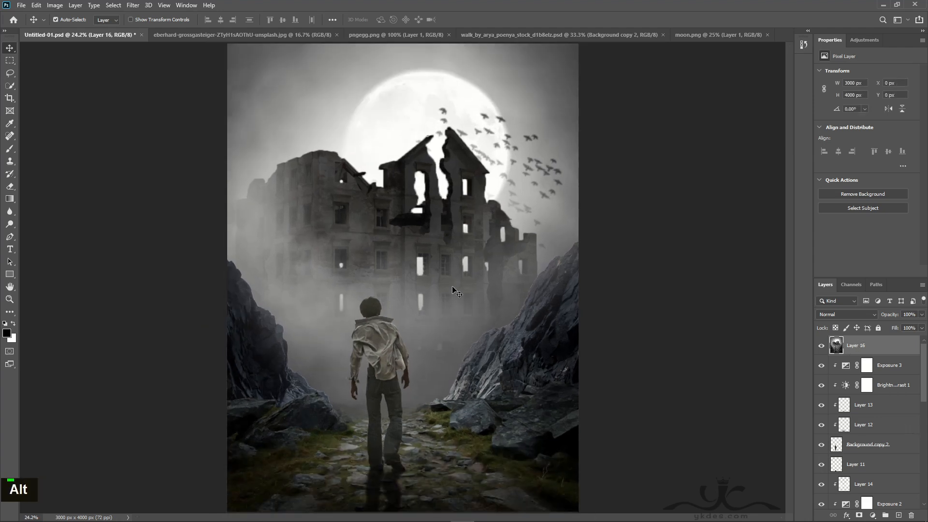
# Apply the Oil Paint filter to the stamped layer with stylization, cleanliness, scale and bristle detail at 10 and shine at 1.3.
pyautogui.click(133, 7)
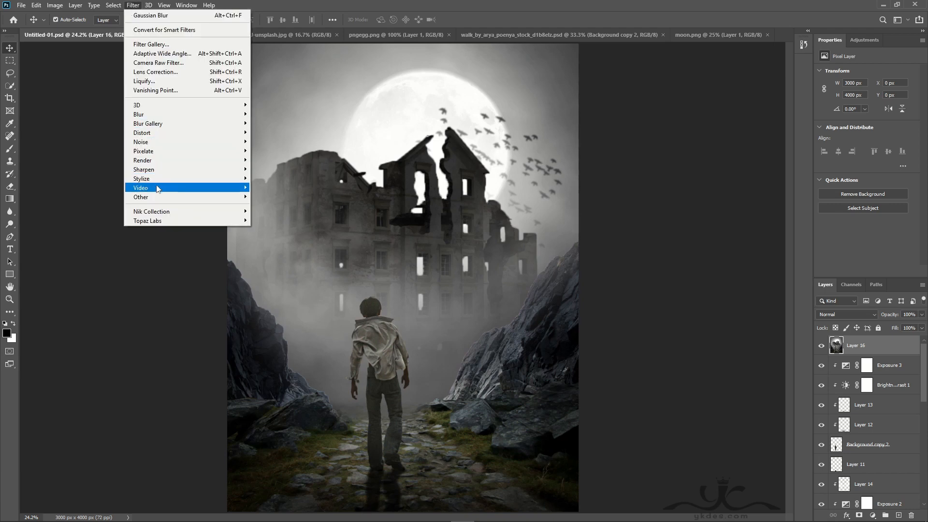
pyautogui.moveTo(157, 178)
pyautogui.click(270, 215)
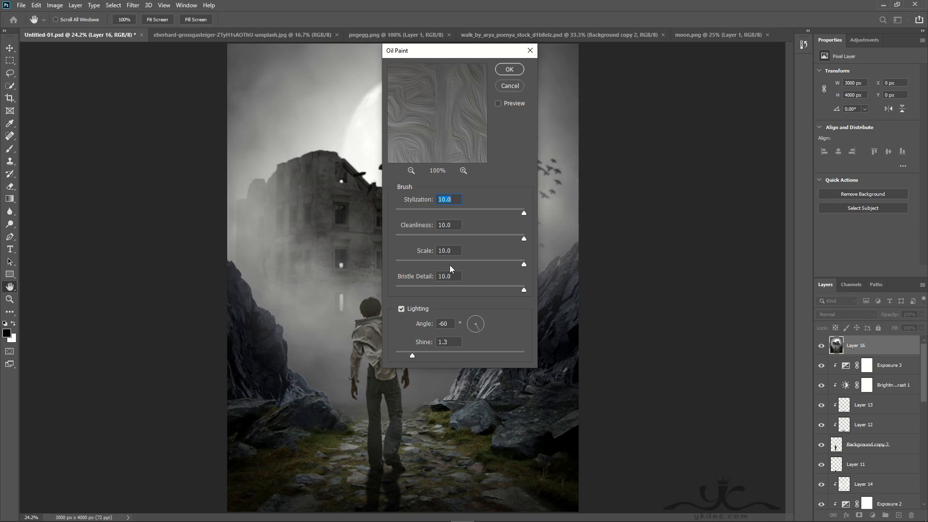
pyautogui.click(509, 69)
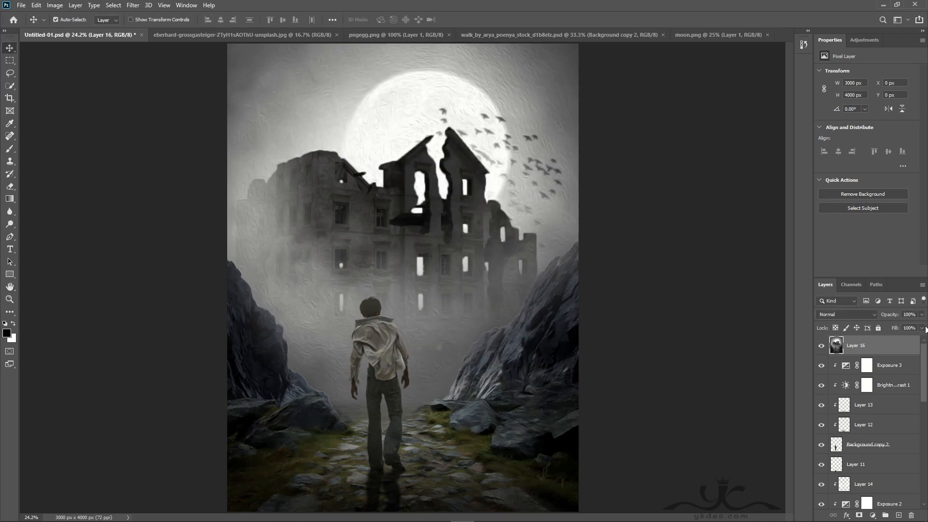
# Set the oil-painted layer's opacity to 50% and give it a layer mask.
pyautogui.click(922, 314)
pyautogui.moveTo(922, 325); pyautogui.dragTo(899, 326)
pyautogui.click(859, 515)
pyautogui.click(859, 515)
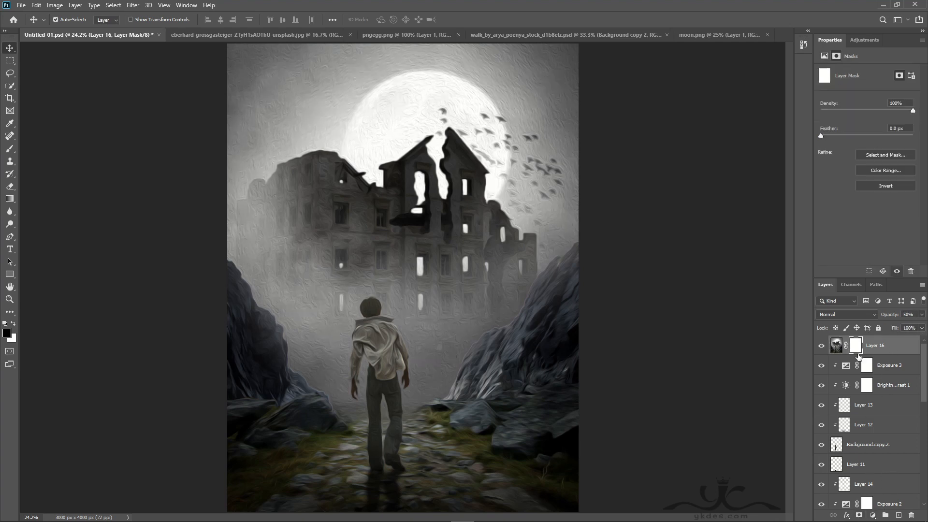
# Paint black on the mask at 55% flow to remove the oil texture from the sky and moon, reducing the soft brush to 1100 px.
pyautogui.click(9, 148)
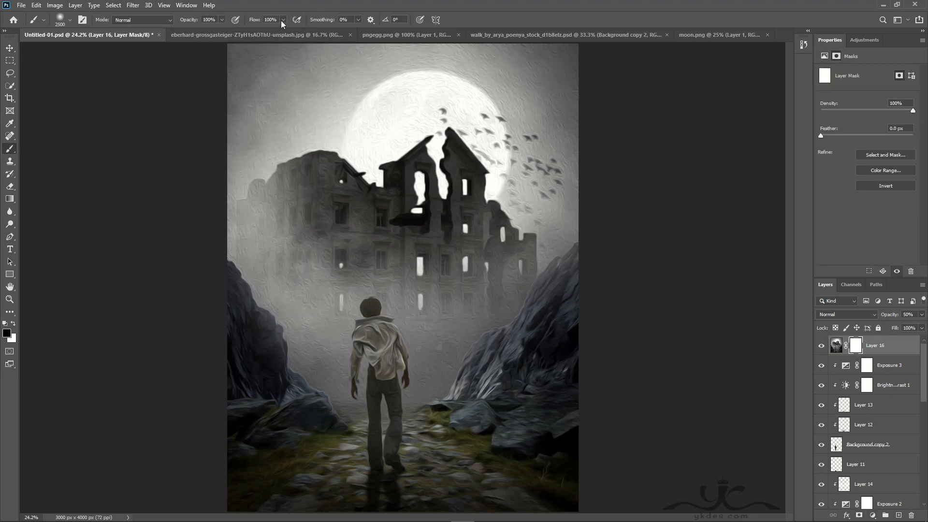
pyautogui.moveTo(283, 24); pyautogui.dragTo(270, 33)
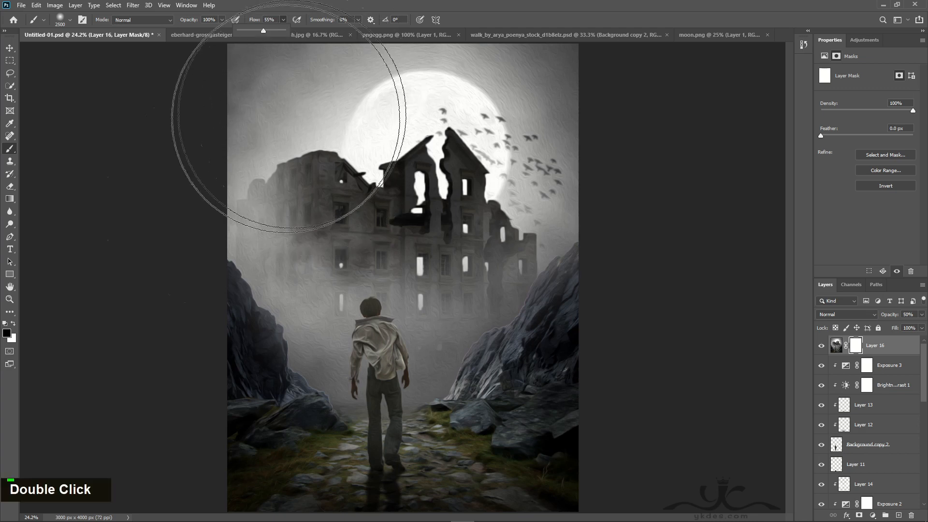
pyautogui.press('[')
pyautogui.press('[')
pyautogui.press('[')
pyautogui.press('[')
pyautogui.press('[')
pyautogui.press('[')
pyautogui.press('[')
pyautogui.press('[')
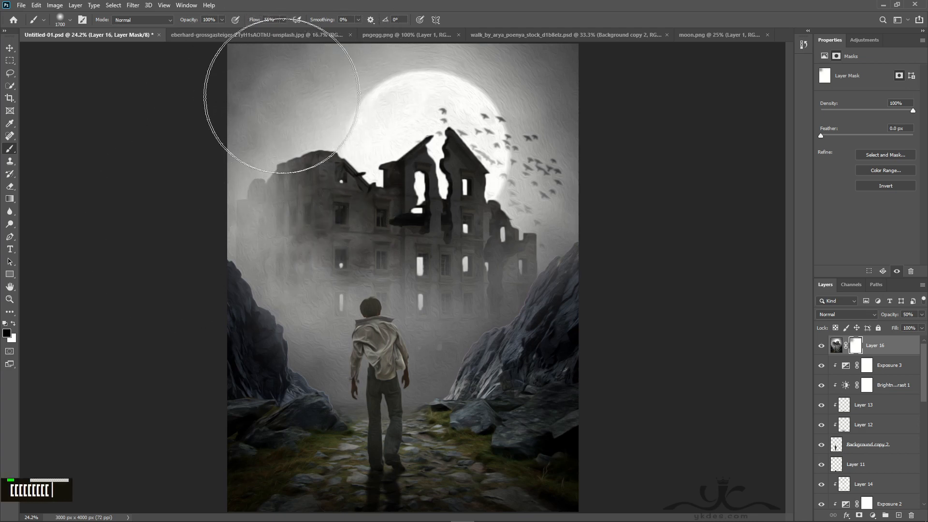
pyautogui.press('[')
pyautogui.press('[')
pyautogui.press('[')
pyautogui.press('[')
pyautogui.press('[')
pyautogui.press('[')
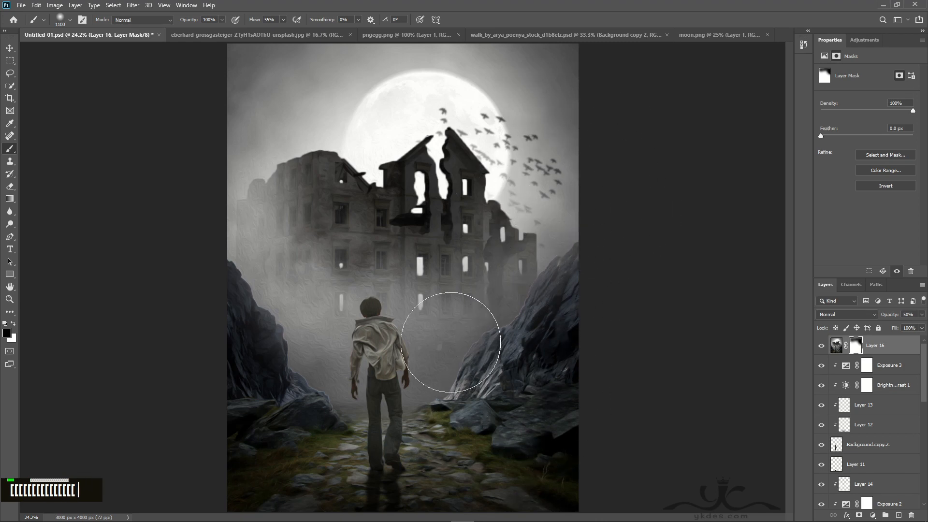
# Mask the oil texture off the mist around the man with an 800 px soft black brush.
pyautogui.press('[')
pyautogui.press('[')
pyautogui.press('[')
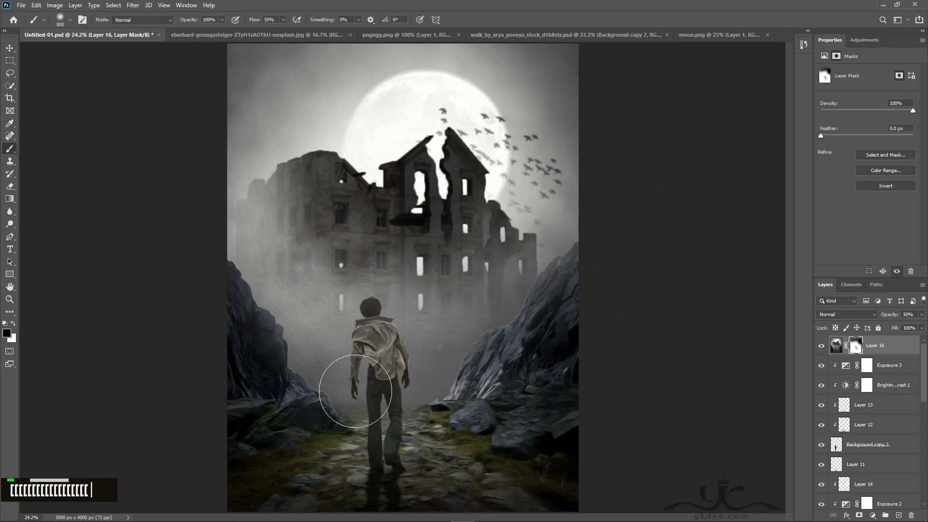
pyautogui.doubleClick(341, 374)
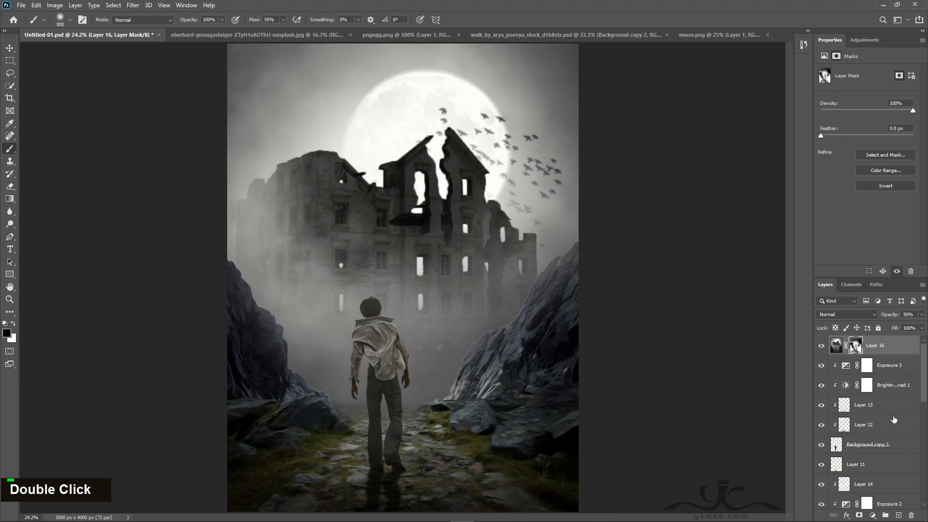
# Stamp the visible image into a new top layer and add a Brightness/Contrast adjustment with brightness 24 and contrast 23.
pyautogui.click(899, 515)
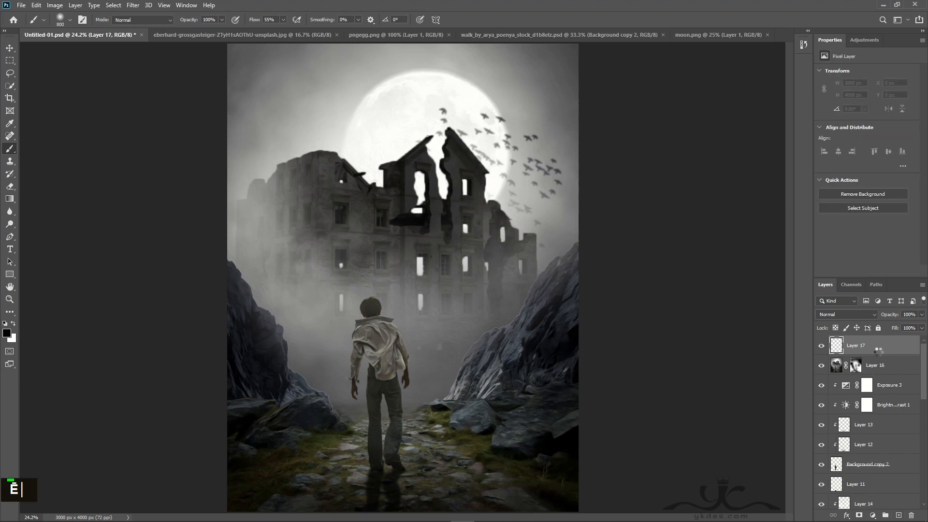
pyautogui.click(872, 515)
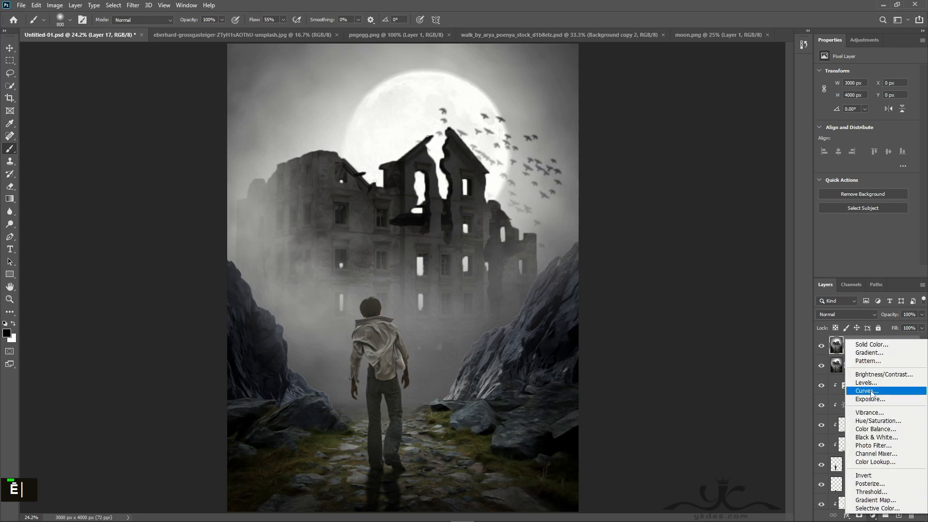
pyautogui.click(870, 375)
pyautogui.moveTo(868, 101)
pyautogui.mouseDown()
pyautogui.moveTo(900, 99)
pyautogui.moveTo(873, 100)
pyautogui.mouseUp()
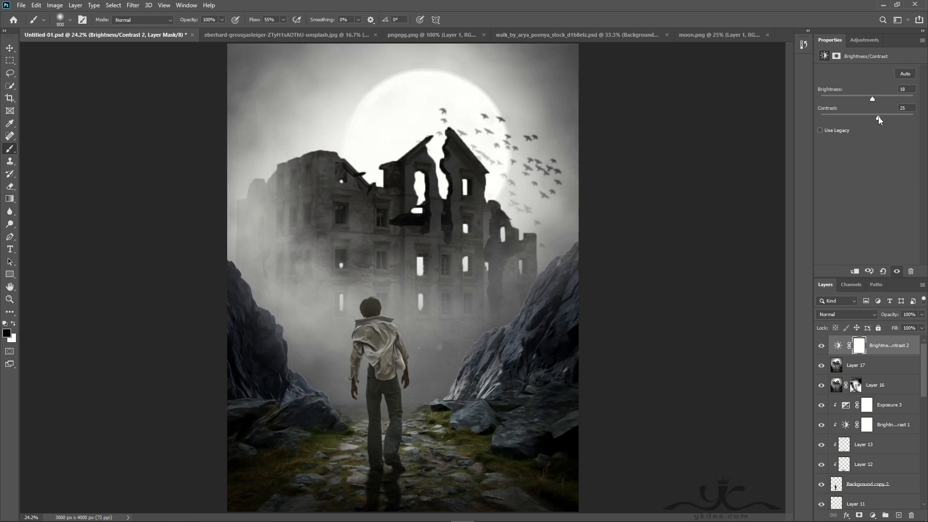
pyautogui.moveTo(873, 99)
pyautogui.mouseDown()
pyautogui.moveTo(863, 95)
pyautogui.moveTo(875, 96)
pyautogui.moveTo(873, 118)
pyautogui.moveTo(865, 112)
pyautogui.mouseUp()
# Add a Curves adjustment with lifted blacks and a midpoint of input 126, output 111, and set its opacity to 50%.
pyautogui.click(873, 516)
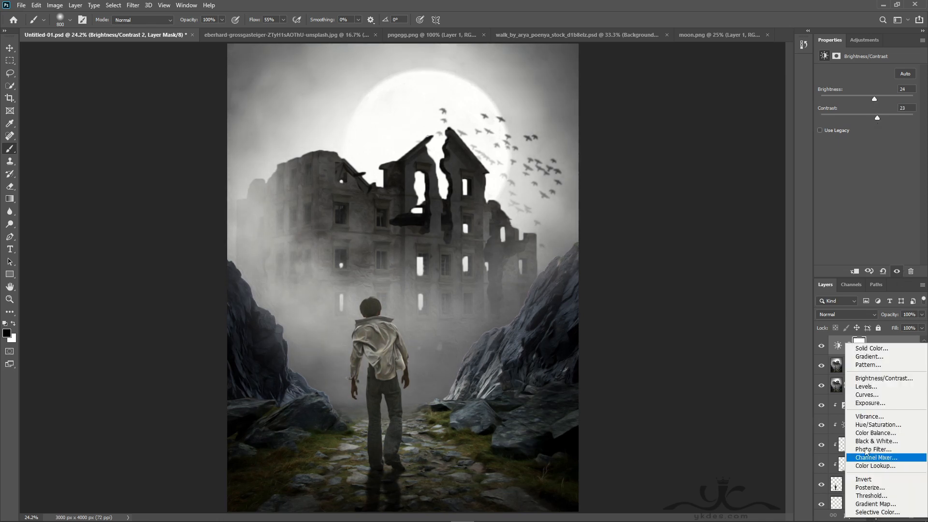
pyautogui.click(865, 396)
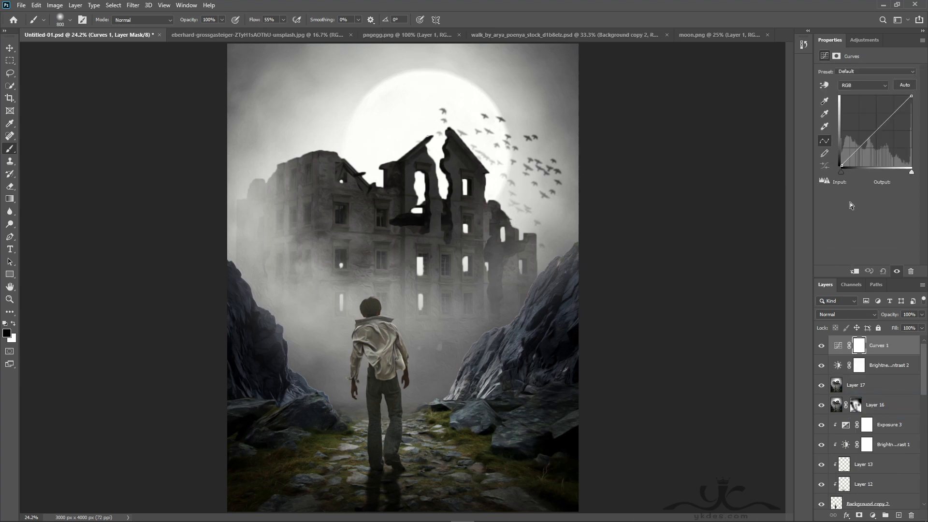
pyautogui.moveTo(842, 165); pyautogui.dragTo(842, 158)
pyautogui.moveTo(874, 129); pyautogui.dragTo(875, 134)
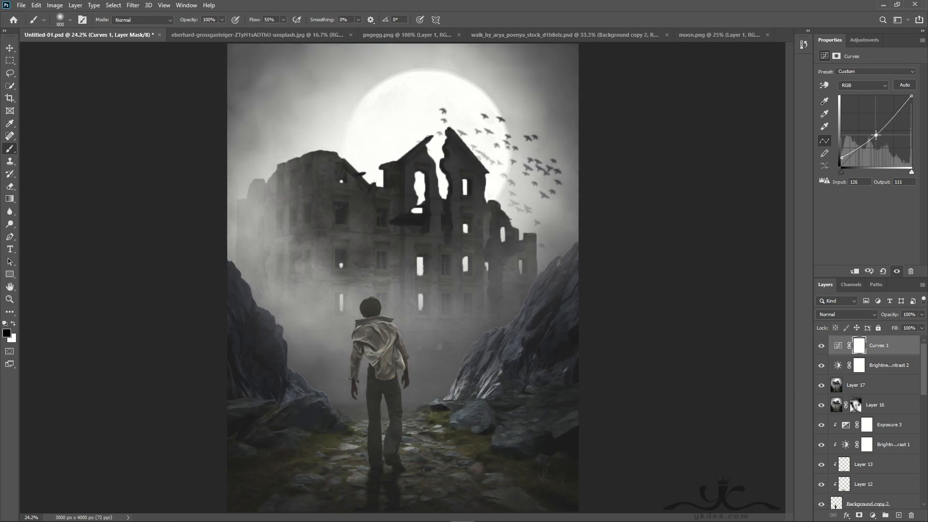
pyautogui.click(921, 314)
pyautogui.moveTo(904, 326); pyautogui.dragTo(898, 323)
pyautogui.doubleClick(821, 349)
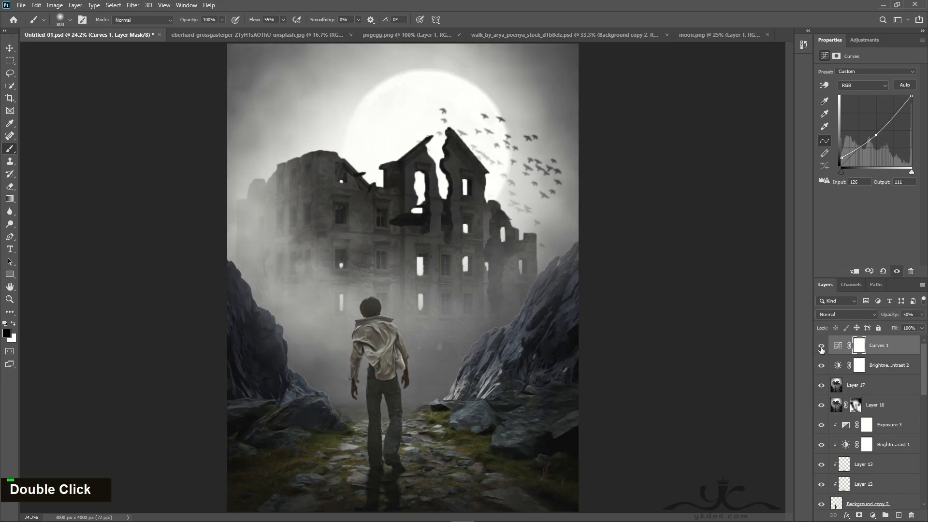
# Stamp the visible image into a new top layer and apply Topaz Detail's Protect Highlights II preset to it.
pyautogui.click(898, 515)
pyautogui.press('e')
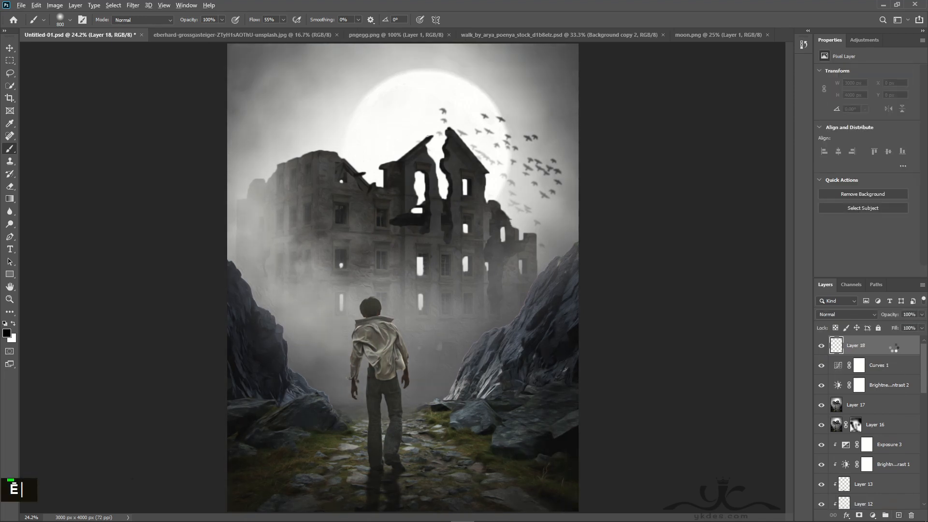
pyautogui.click(132, 5)
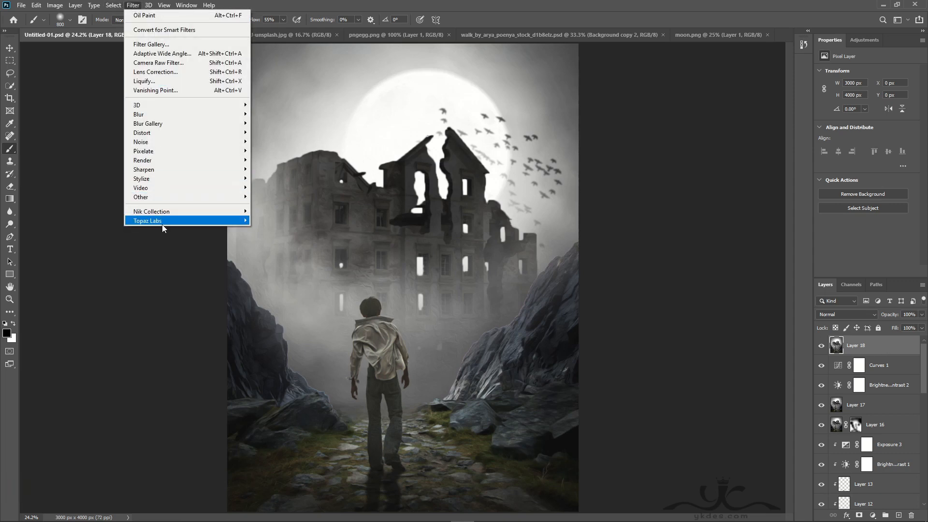
pyautogui.moveTo(160, 221)
pyautogui.click(294, 265)
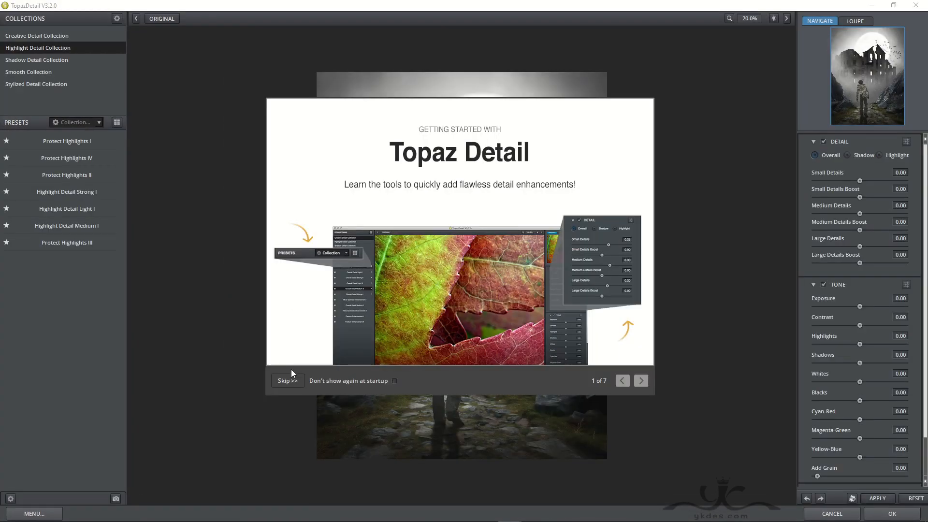
pyautogui.click(290, 384)
pyautogui.moveTo(82, 175)
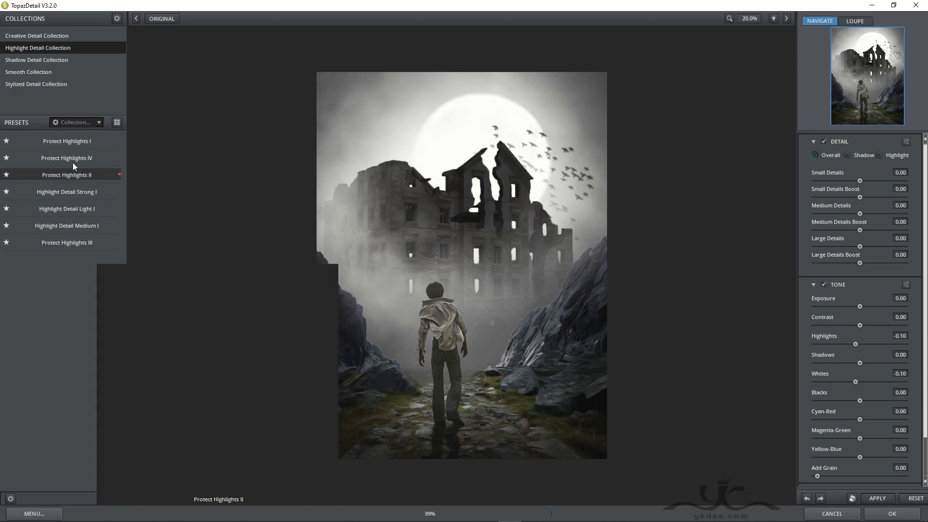
pyautogui.click(84, 175)
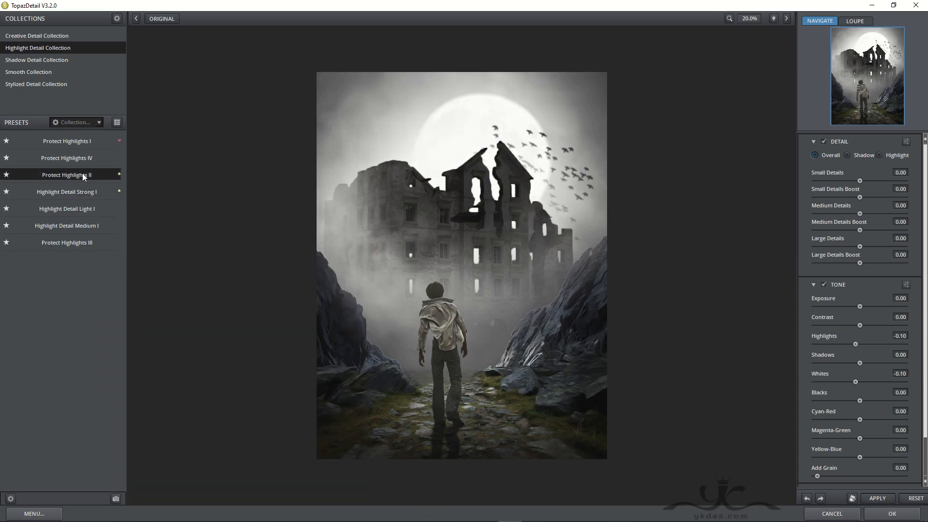
pyautogui.click(891, 514)
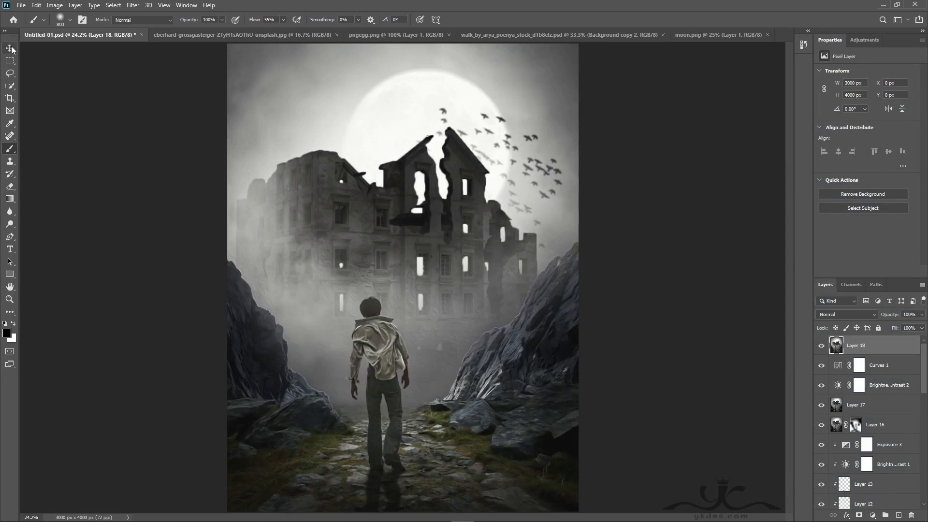
# Open the top stamped layer in Color Efex Pro 4 and set Brilliance / Warmth to 20% saturation and -39% warmth.
pyautogui.click(10, 48)
pyautogui.click(132, 5)
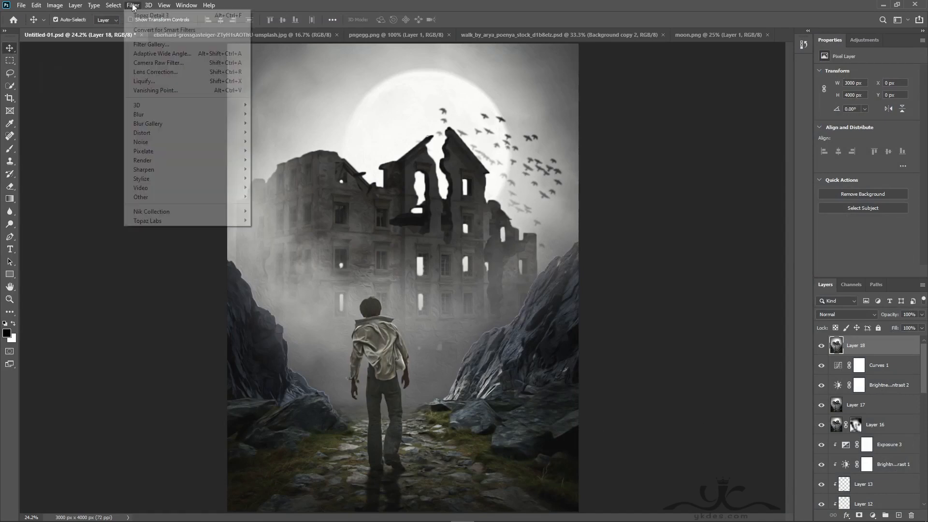
pyautogui.moveTo(246, 212)
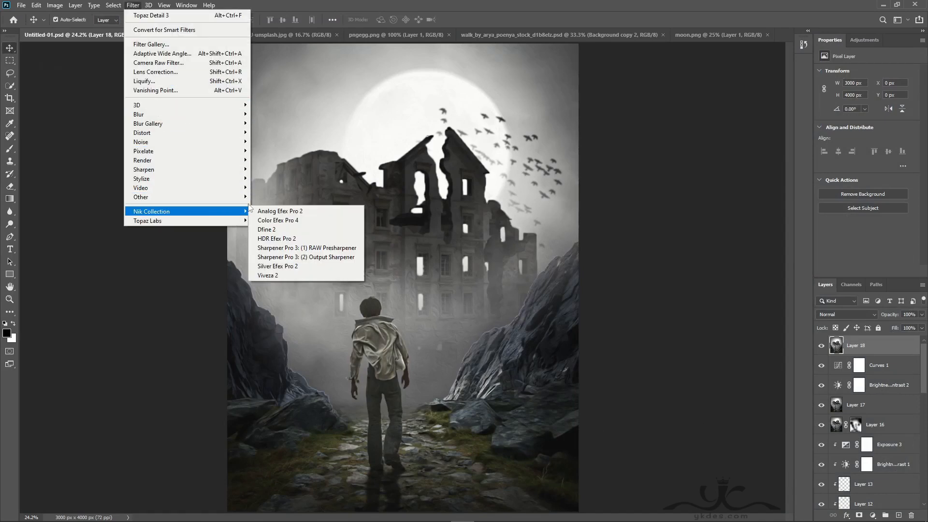
pyautogui.click(288, 220)
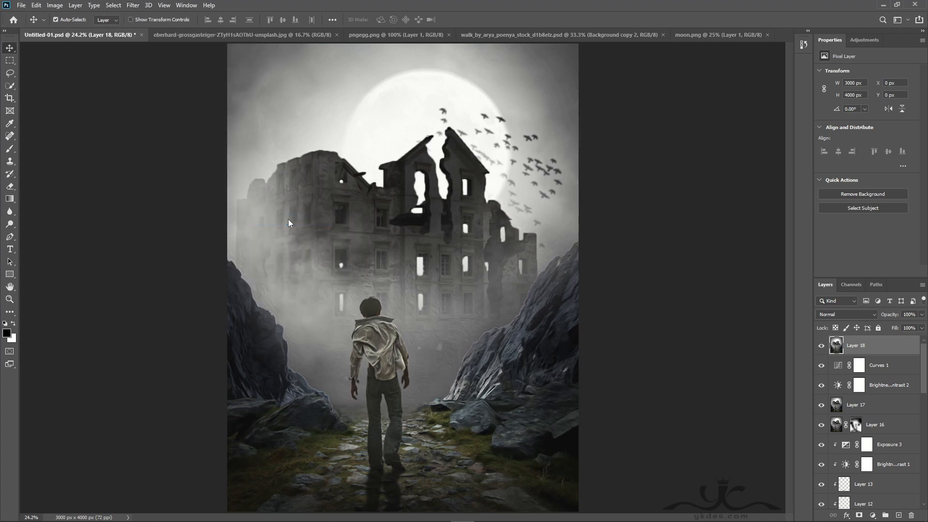
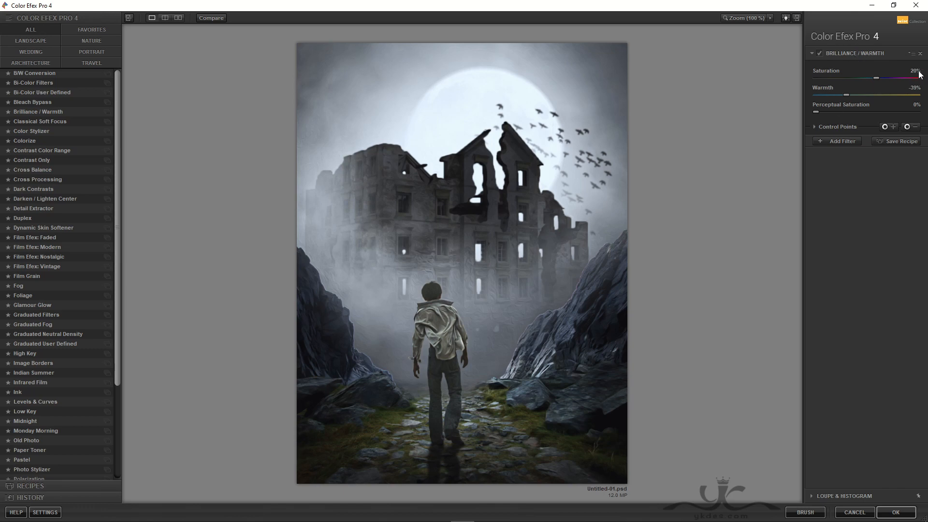
# Add a Cross Processing filter to the stack with method LB04 at 20% strength.
pyautogui.click(840, 141)
pyautogui.click(20, 180)
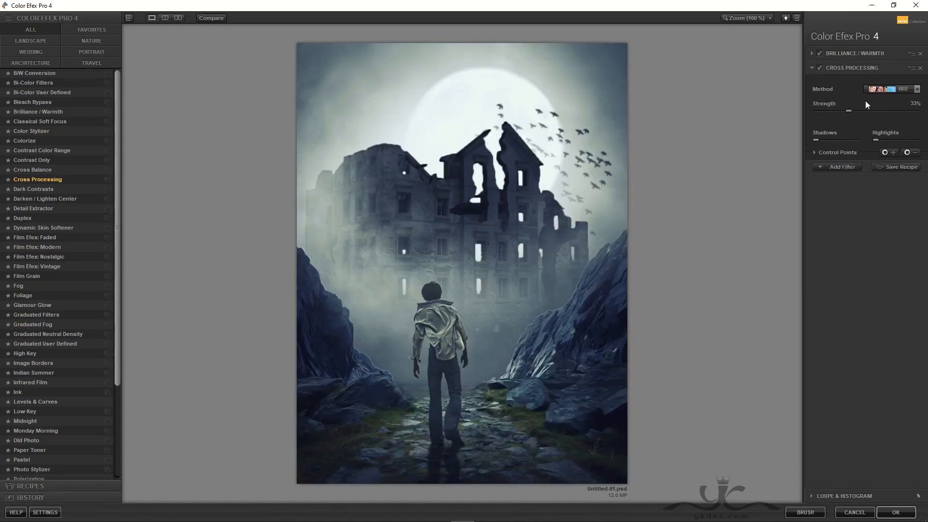
pyautogui.click(917, 89)
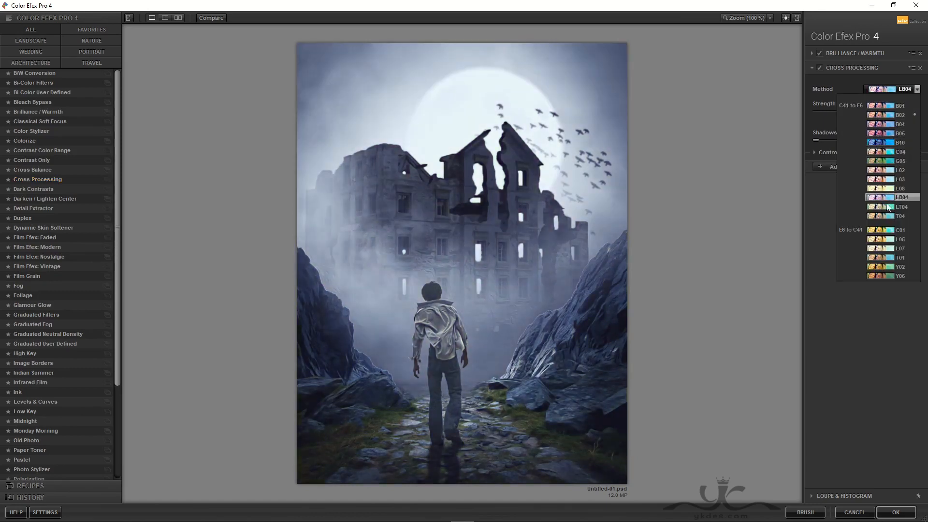
pyautogui.click(888, 198)
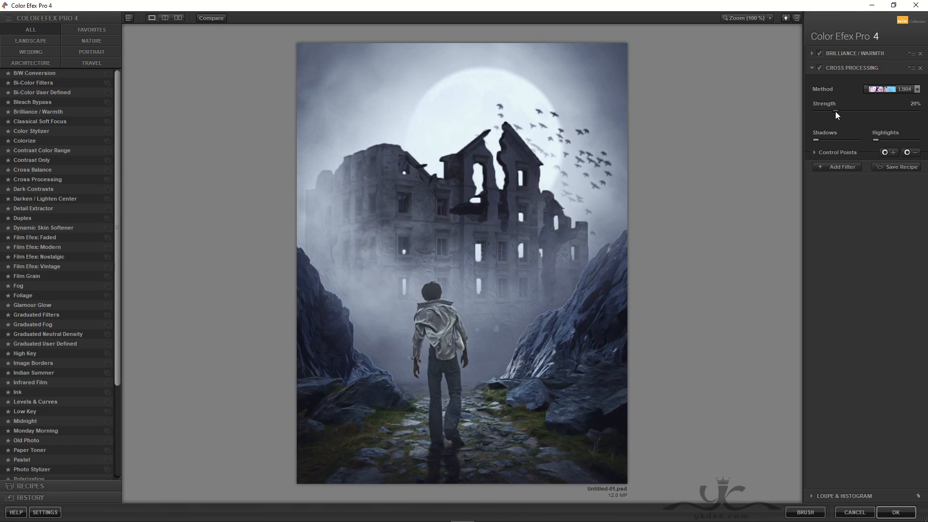
# Add a Glamour Glow filter with a cooler glow warmth and apply the whole filter stack to the image.
pyautogui.click(842, 166)
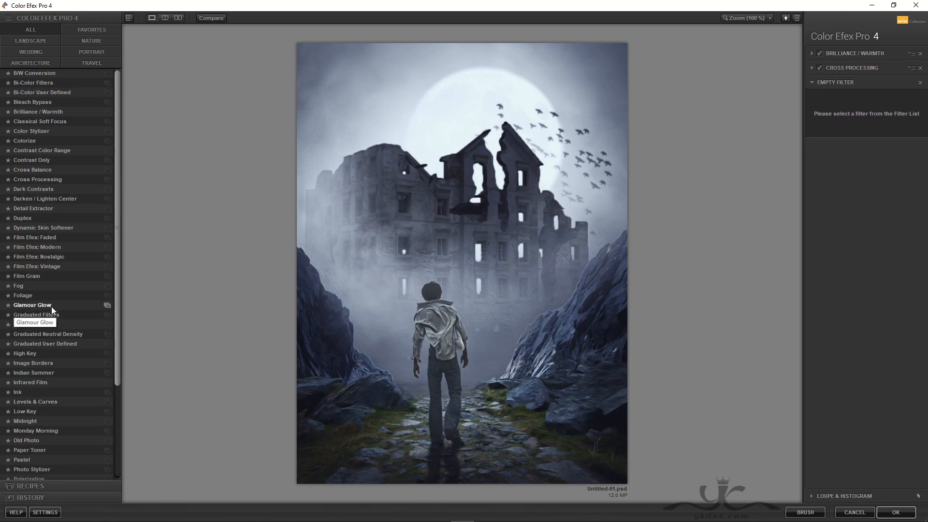
pyautogui.click(30, 306)
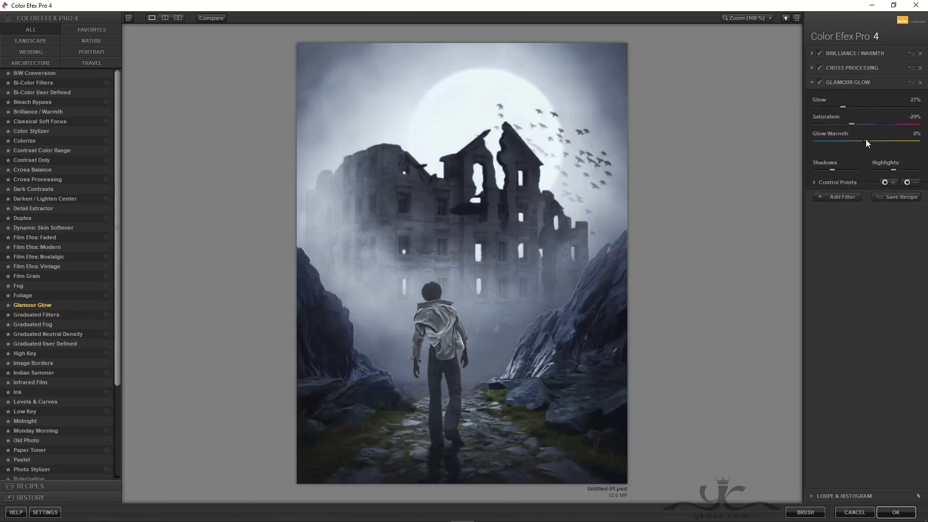
pyautogui.moveTo(866, 139); pyautogui.dragTo(831, 143)
pyautogui.click(908, 510)
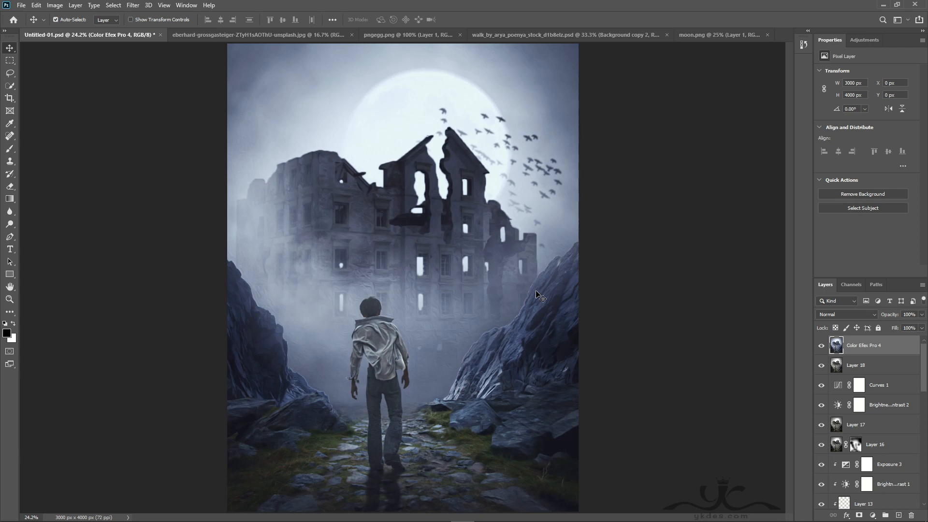
# Add an Exposure adjustment on top with exposure +0.17 and gamma correction 1.05, and compare the image with and without it.
pyautogui.click(873, 515)
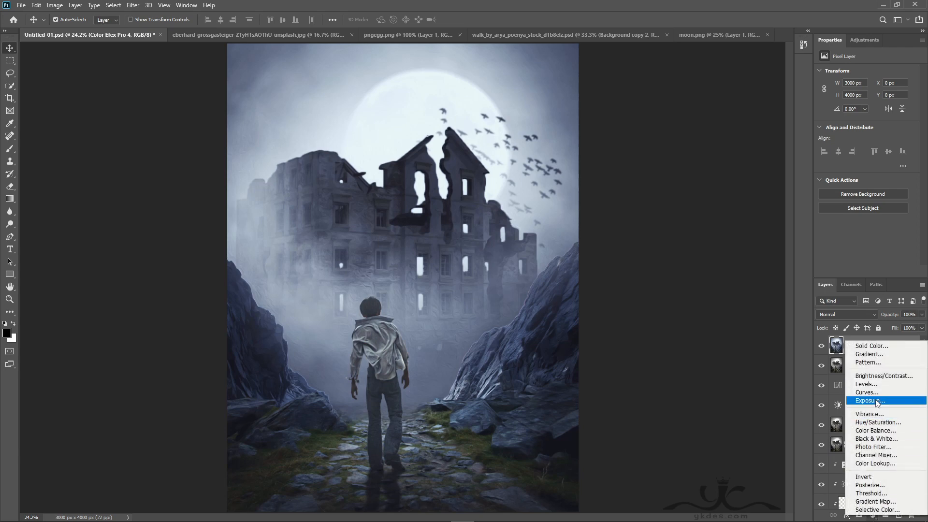
pyautogui.click(877, 401)
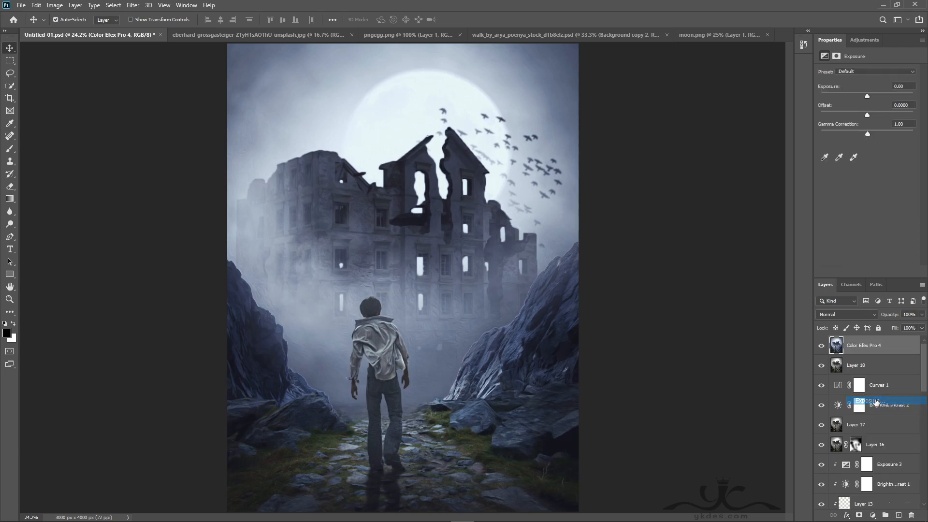
pyautogui.moveTo(867, 97); pyautogui.dragTo(868, 97)
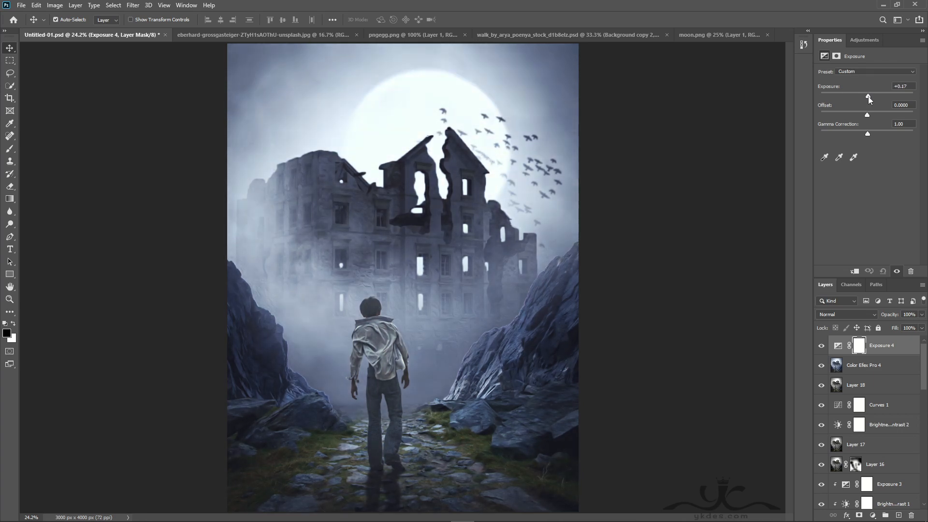
pyautogui.moveTo(868, 134); pyautogui.dragTo(866, 134)
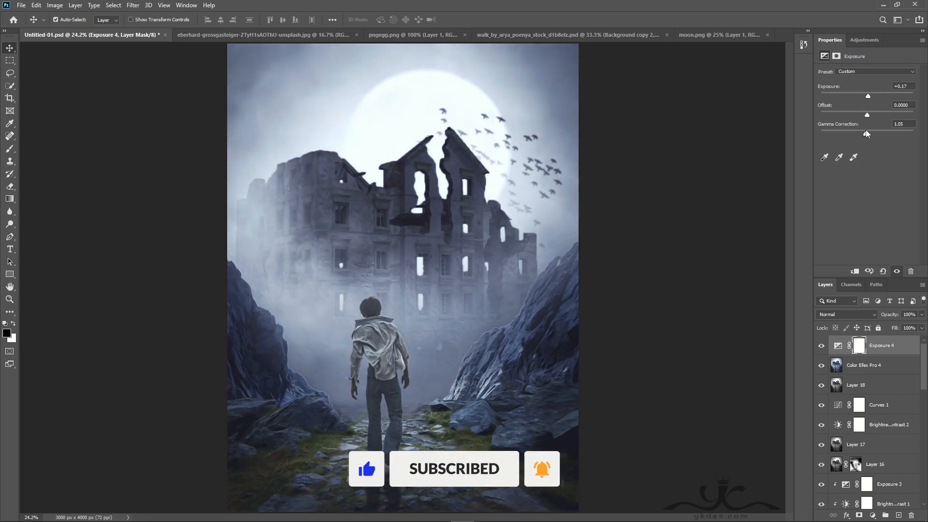
pyautogui.click(821, 346)
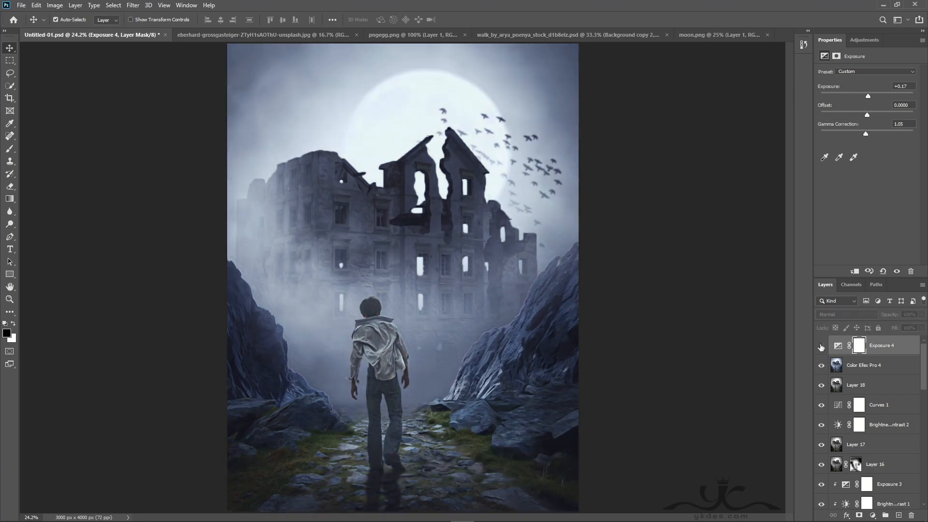
pyautogui.click(821, 346)
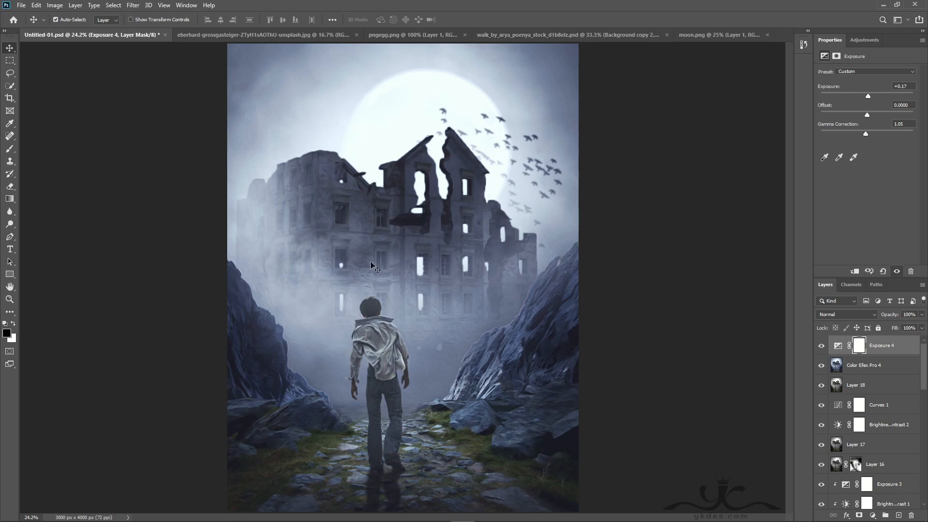